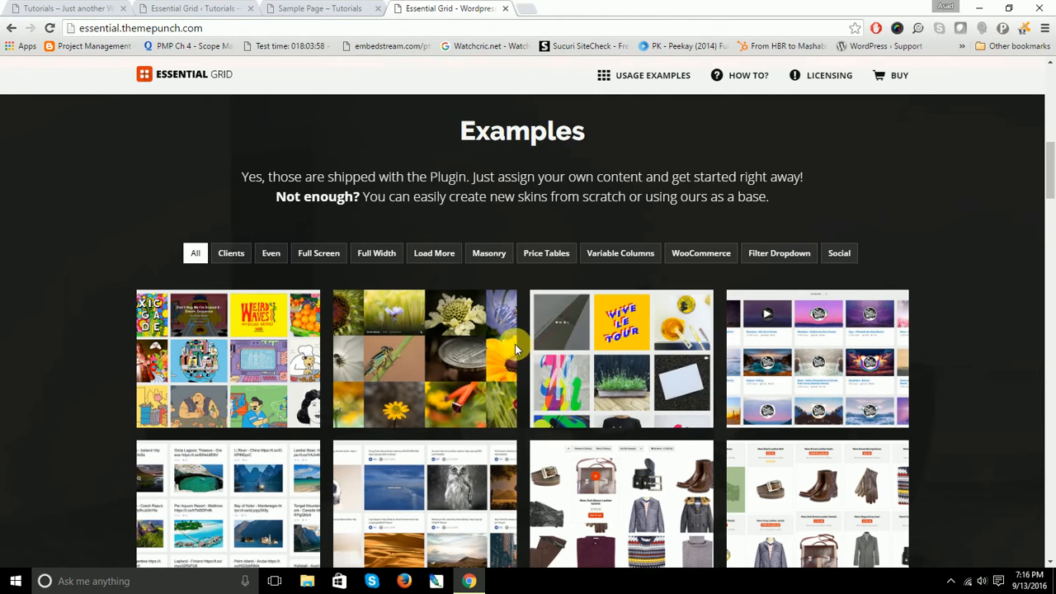
Examine the example grids on the Essential Grid demo page, filtering them by Full Width.
mouse_move(516, 345)
mouse_move(661, 464)
mouse_move(624, 406)
click(376, 253)
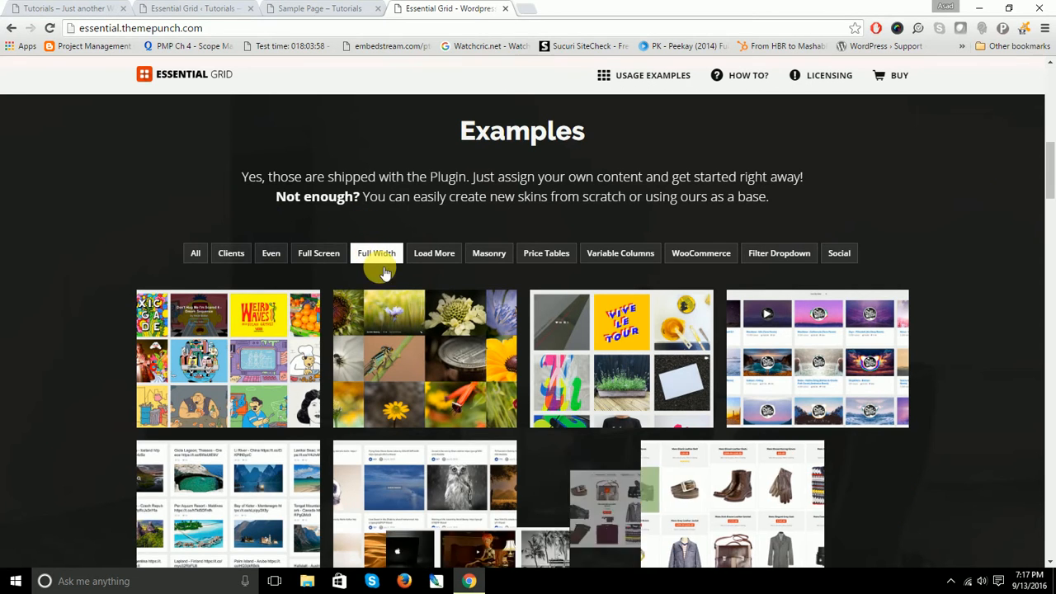
scroll(382, 278, down, 4)
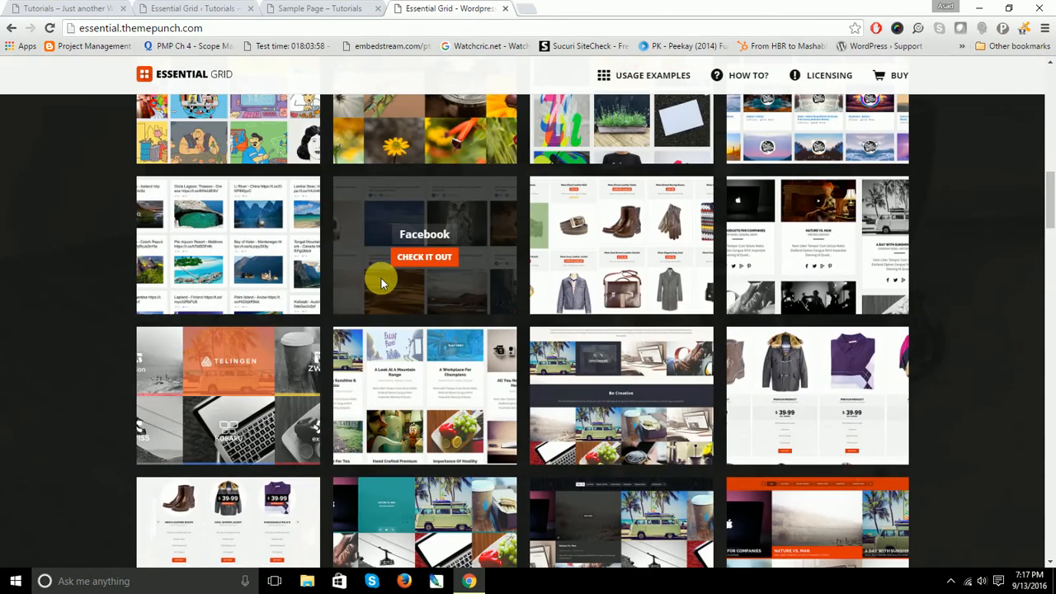
scroll(381, 281, down, 3)
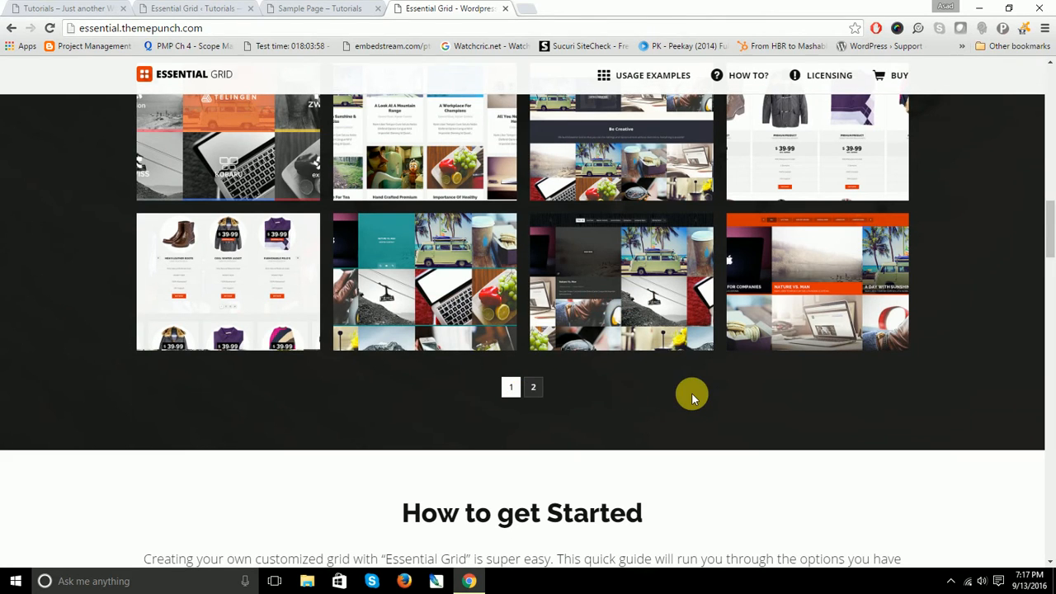
scroll(692, 395, up, 4)
scroll(691, 396, up, 4)
scroll(692, 396, down, 2)
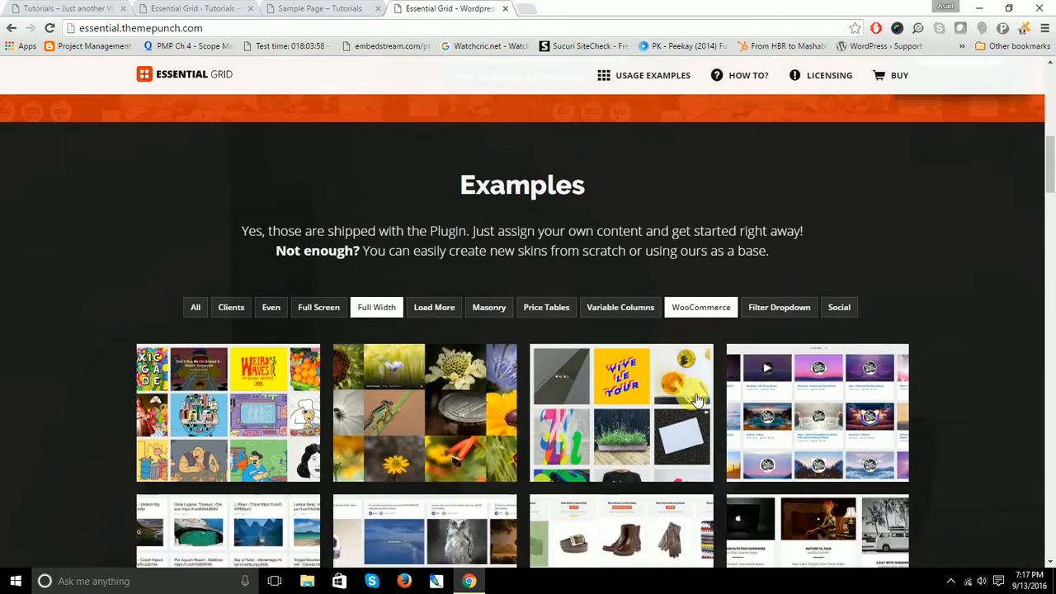
scroll(692, 397, up, 8)
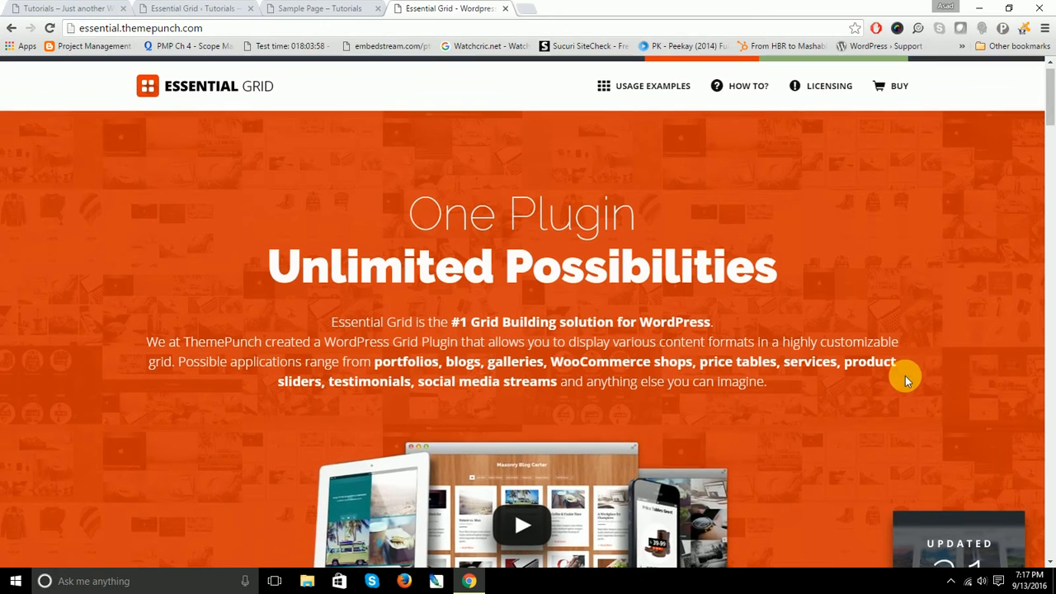
scroll(905, 376, down, 5)
scroll(905, 375, down, 4)
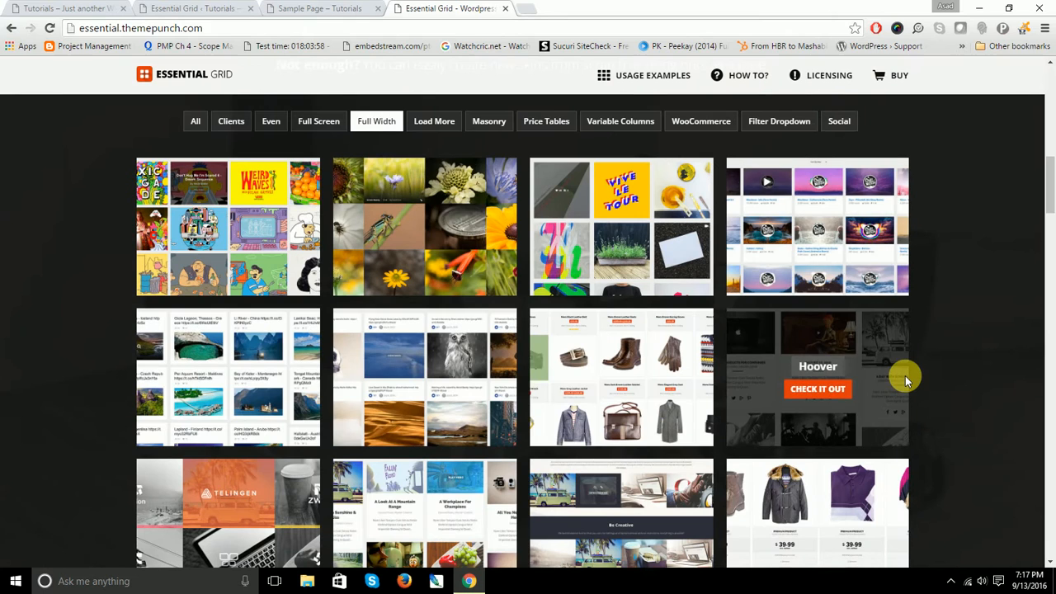
scroll(905, 375, up, 2)
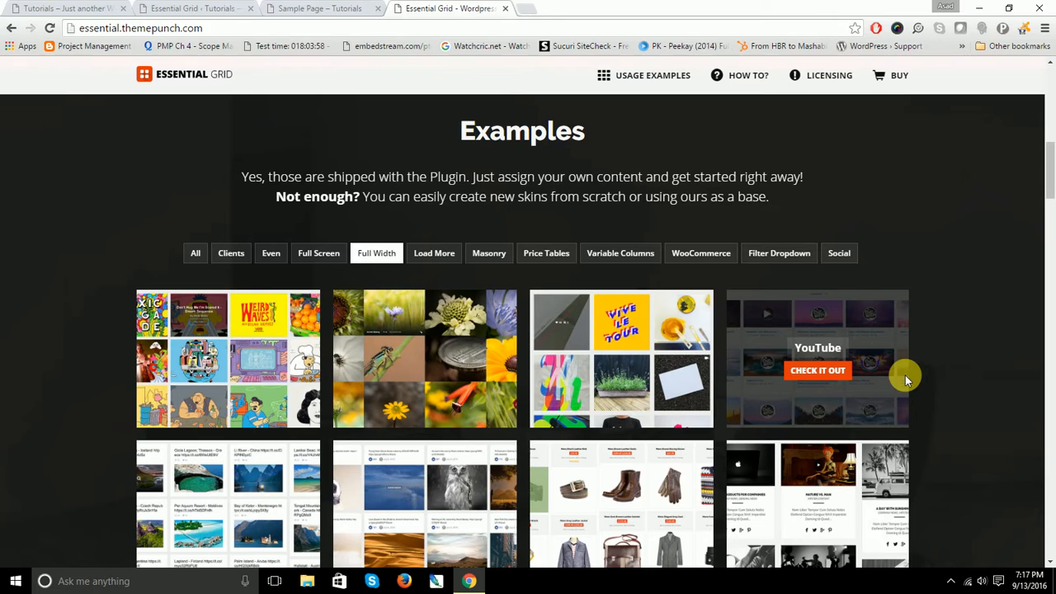
Look over the Tutorials home page and the Sample Page, and close the Essential Grid admin tab.
click(71, 9)
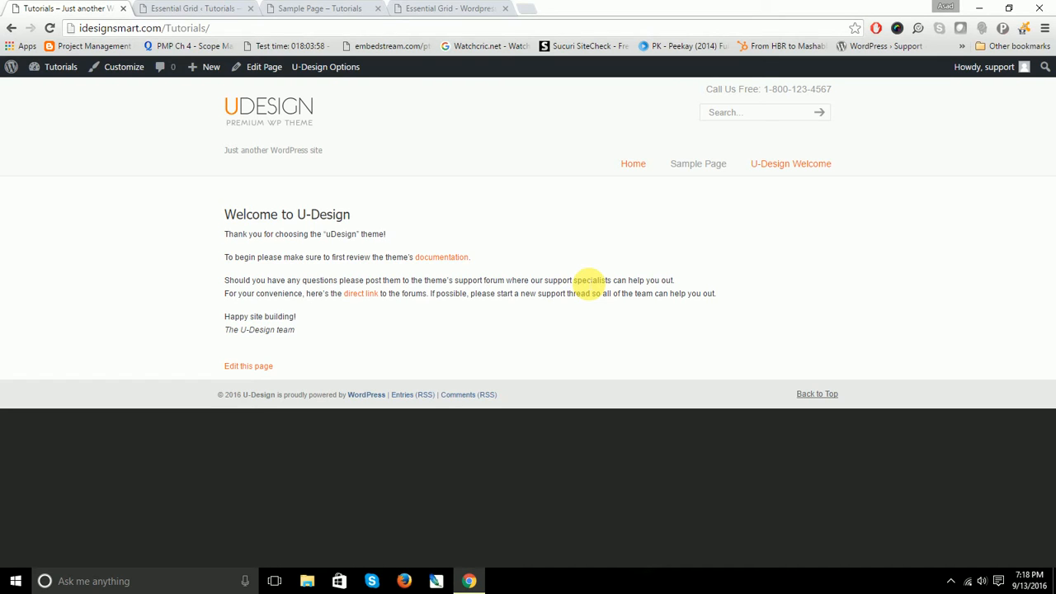
click(465, 8)
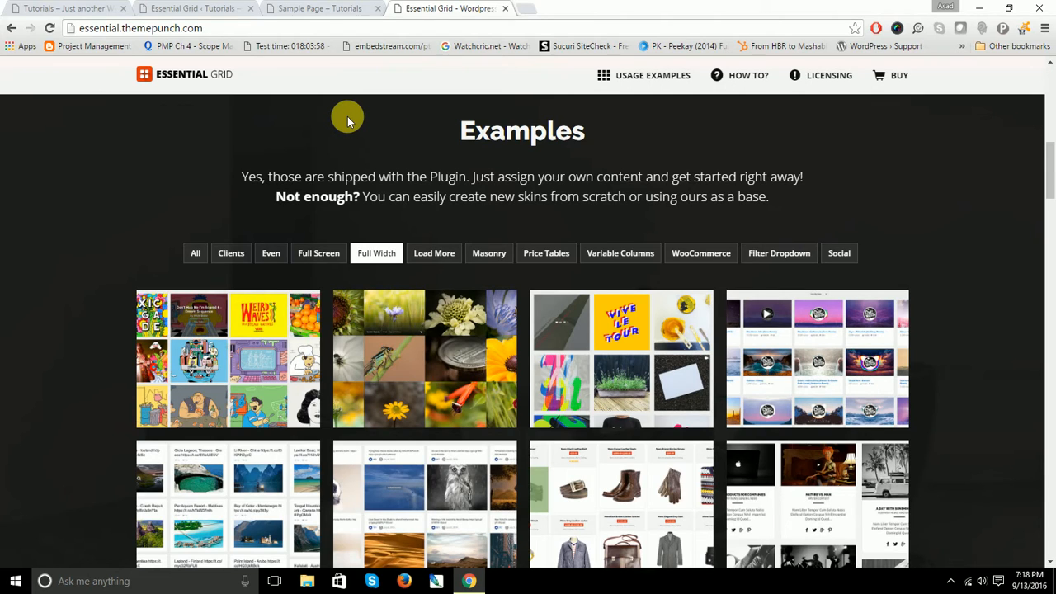
click(209, 7)
click(279, 8)
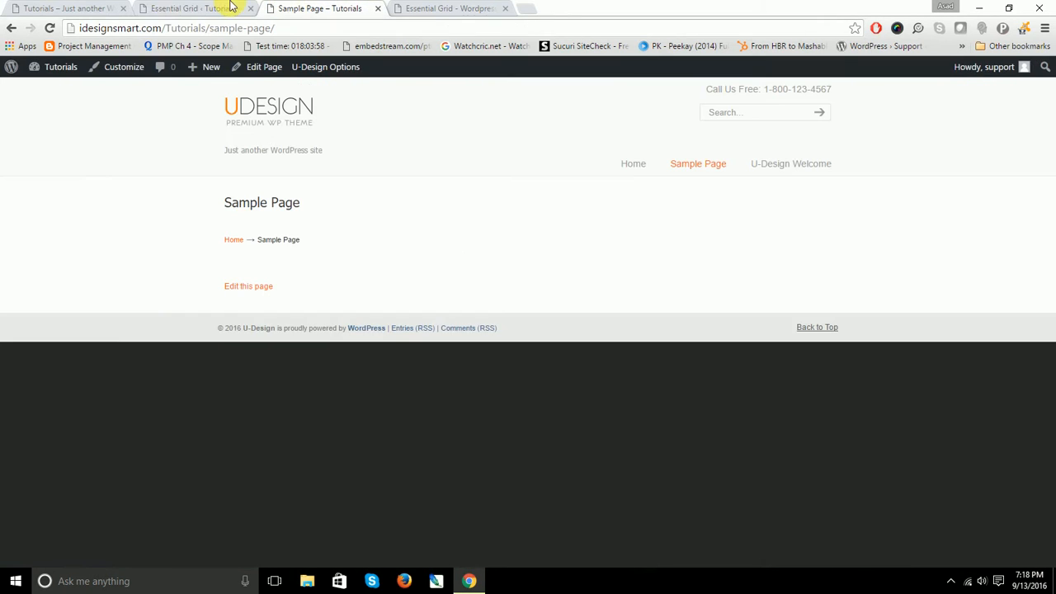
click(250, 8)
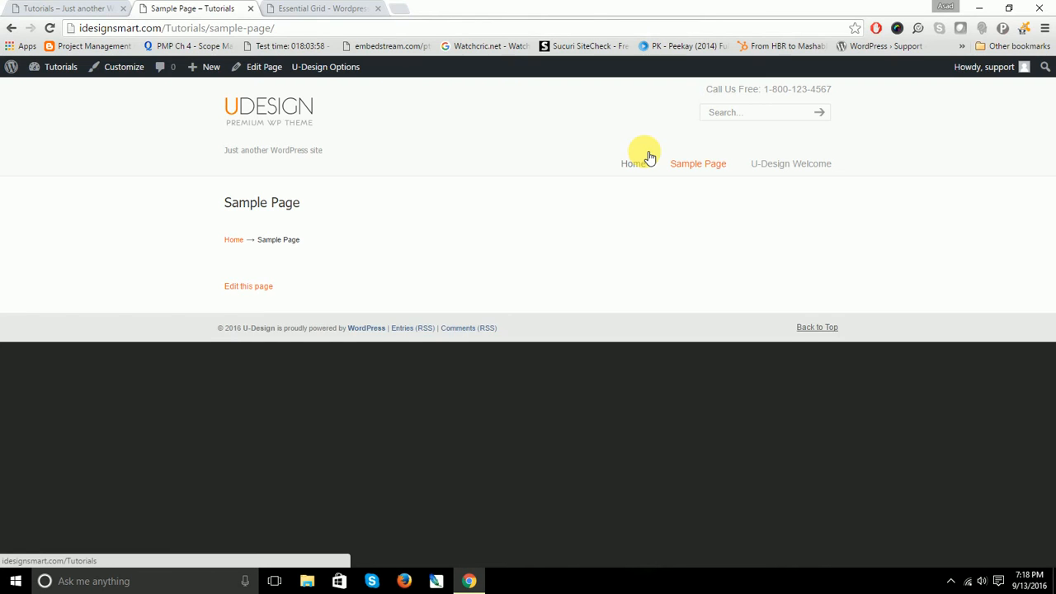
Open the WordPress dashboard from the Tutorials site's home page.
click(58, 10)
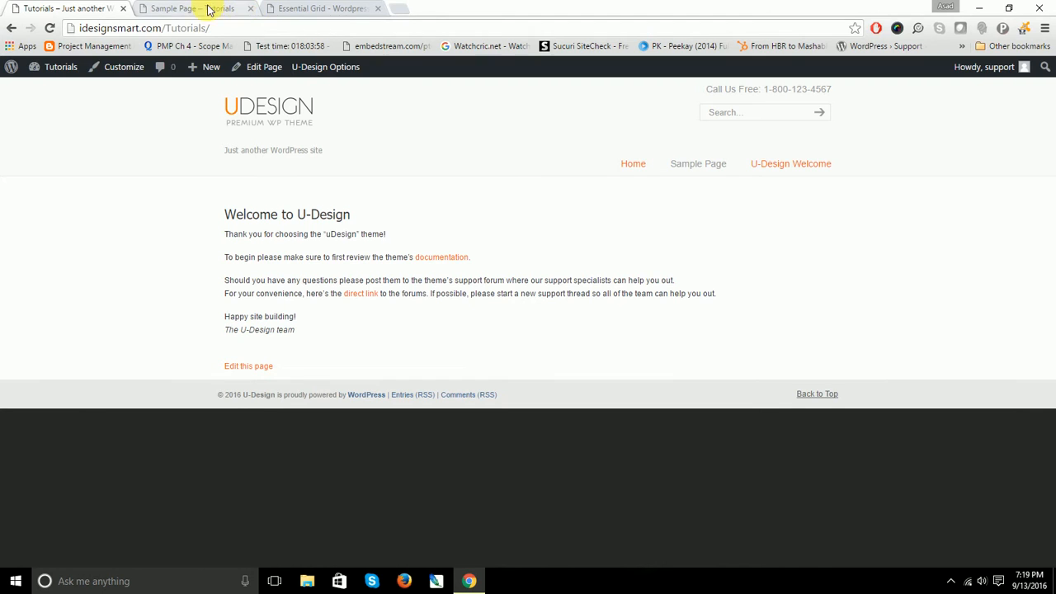
mouse_move(58, 69)
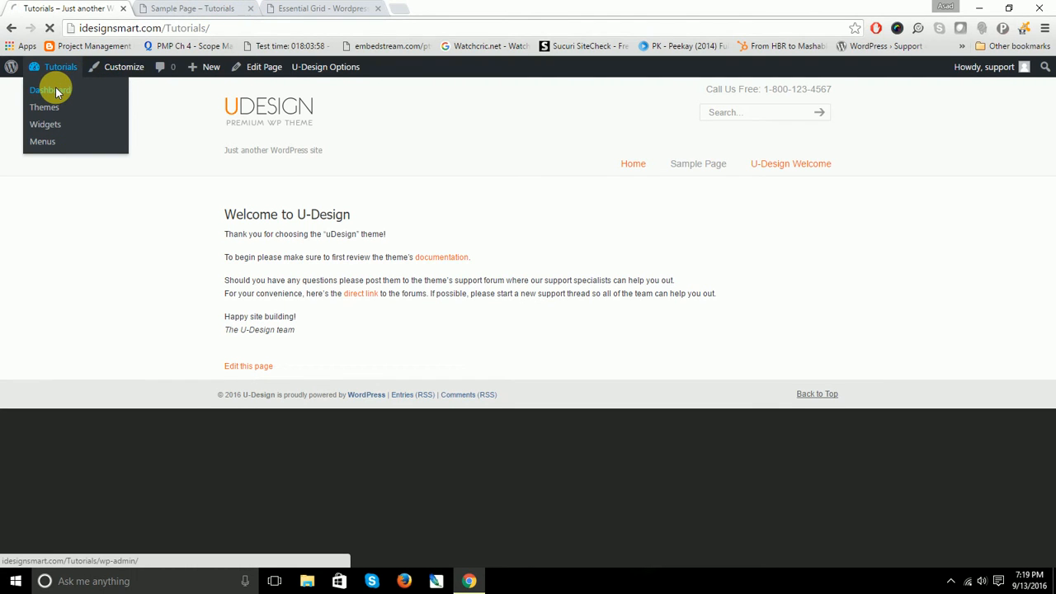
click(55, 89)
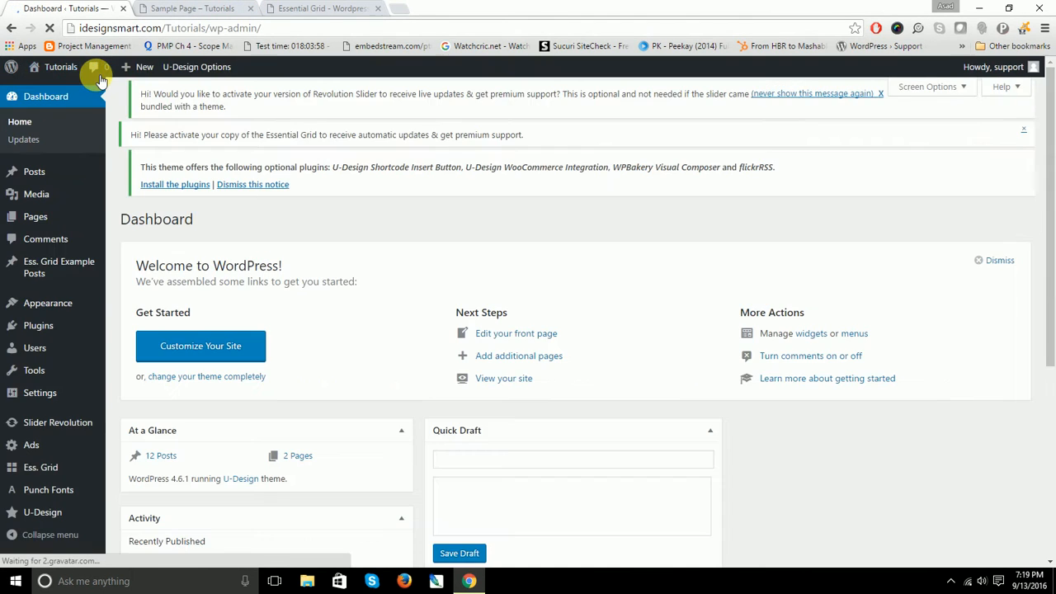
Look through the full-width example layouts on the Essential Grid demo site once more.
click(308, 12)
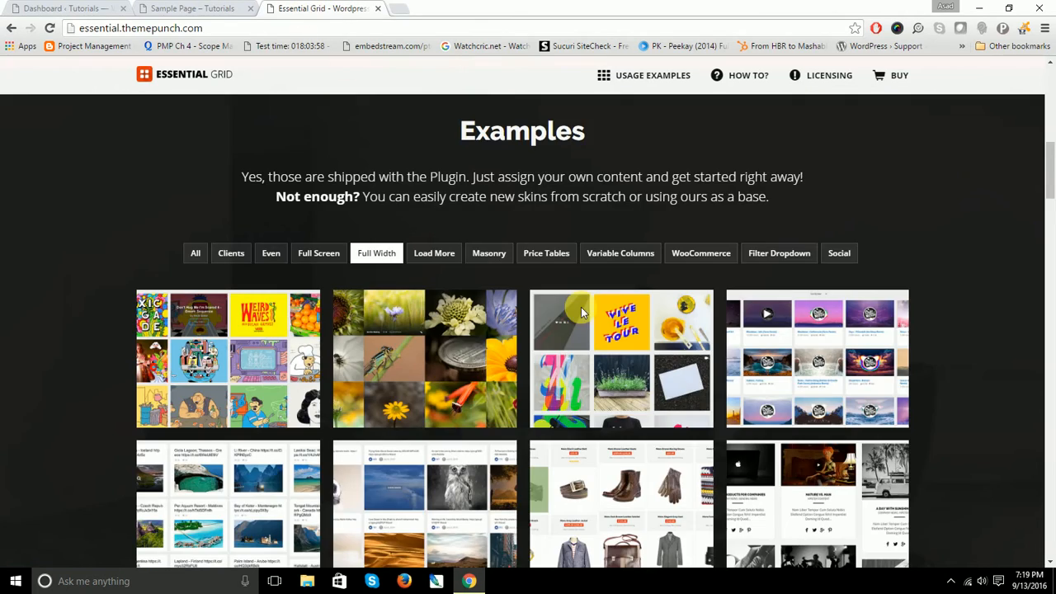
scroll(633, 369, down, 10)
scroll(633, 369, up, 7)
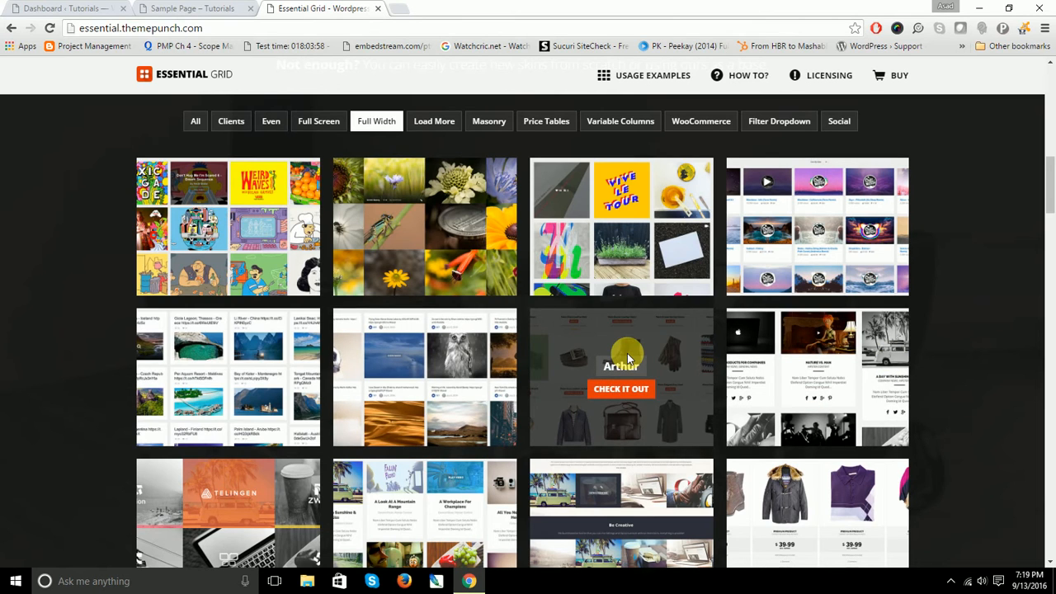
scroll(627, 353, up, 1)
scroll(627, 353, down, 3)
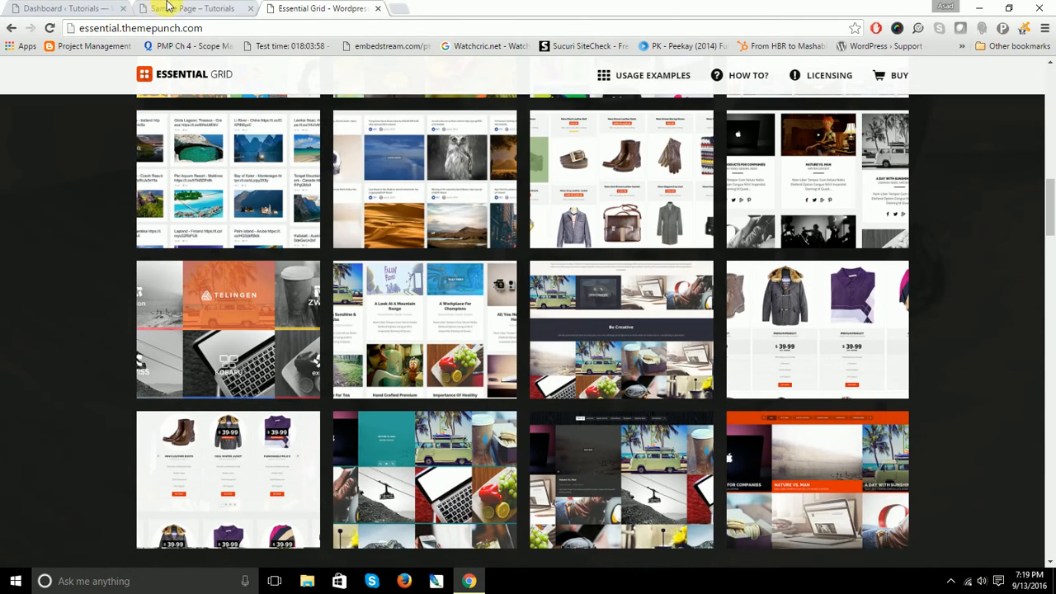
Return to the WordPress dashboard and start a new grid from the Essential Grid overview.
click(104, 8)
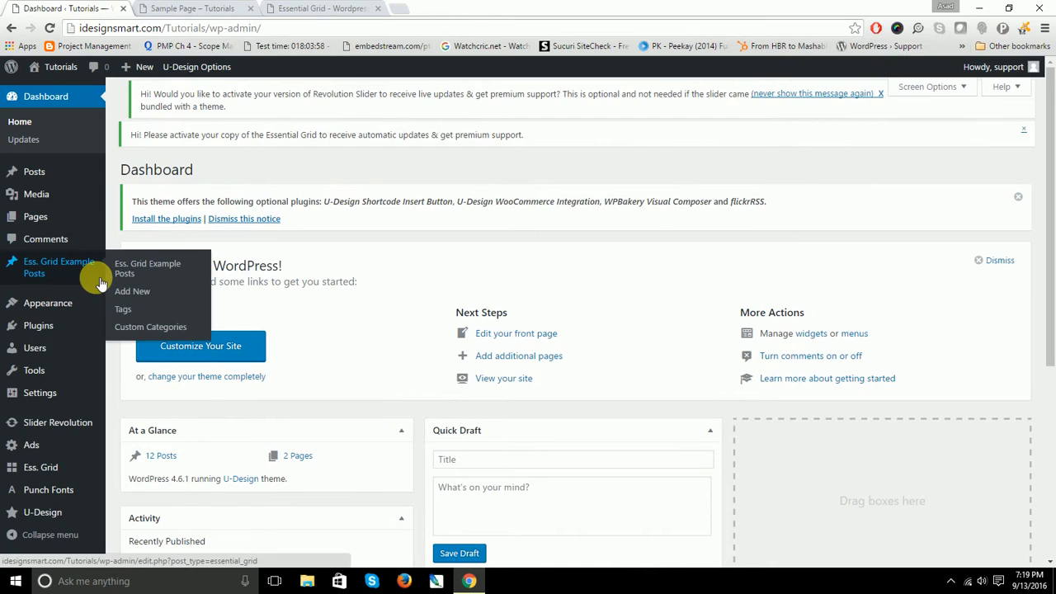
scroll(89, 278, down, 4)
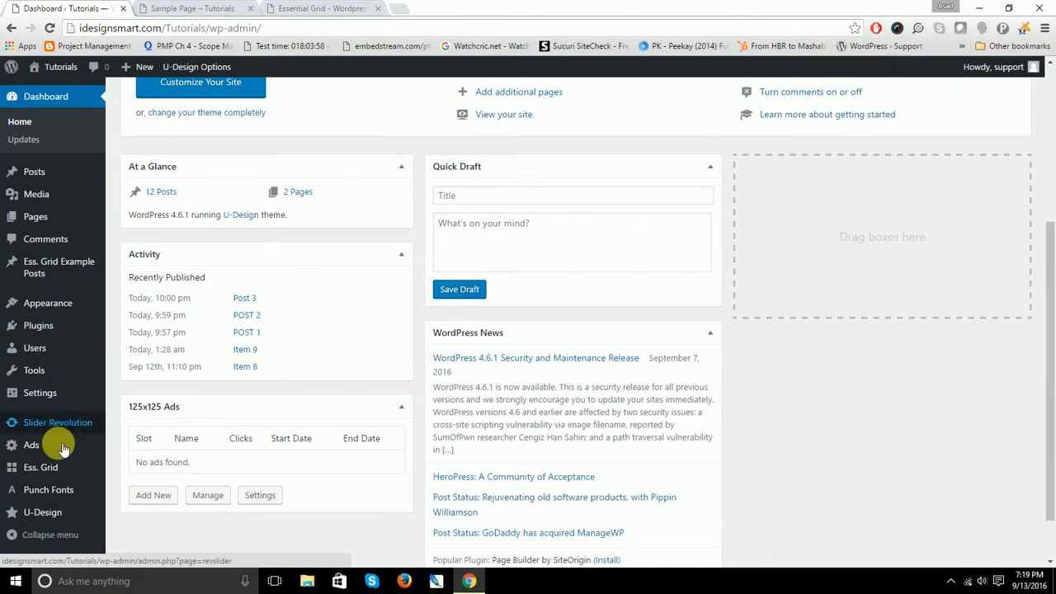
mouse_move(50, 470)
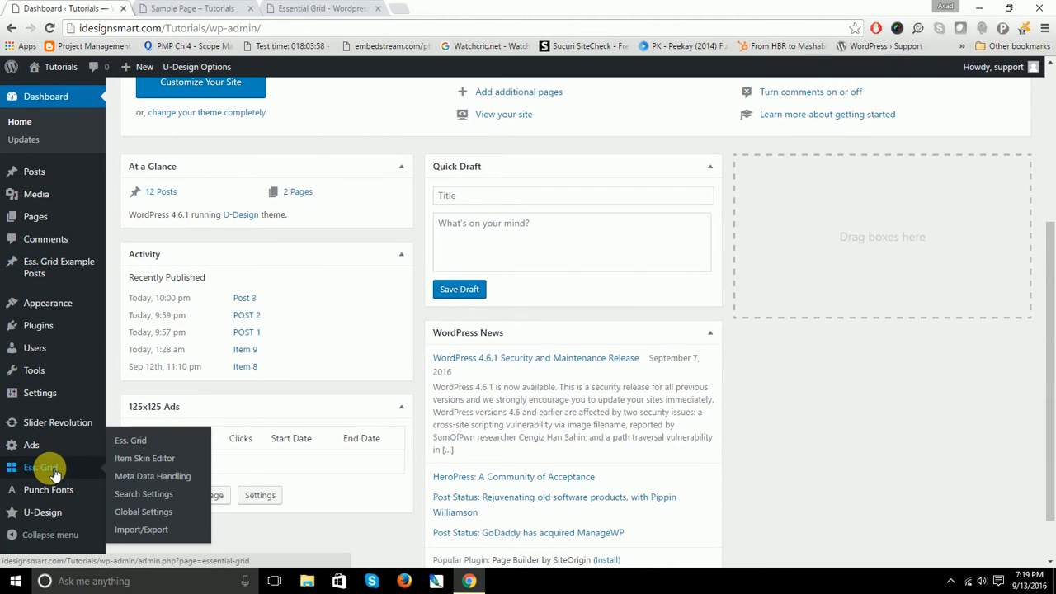
click(52, 469)
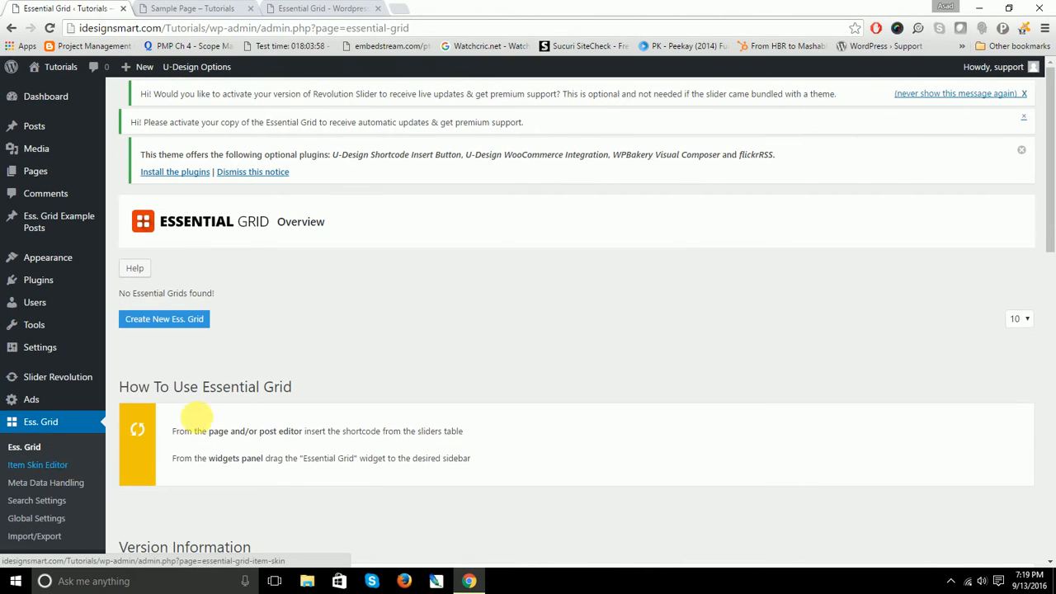
click(192, 324)
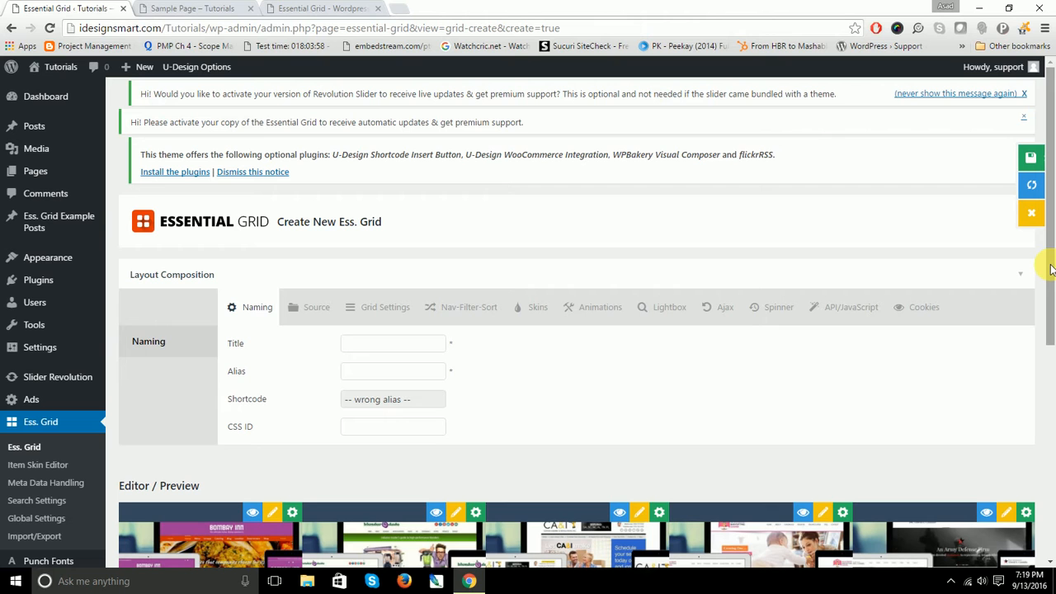
Name the new grid with the title Portfolio and the alias portfolio.
mouse_move(1052, 270)
mouse_down()
mouse_move(1031, 423)
mouse_move(1049, 283)
mouse_up()
click(391, 322)
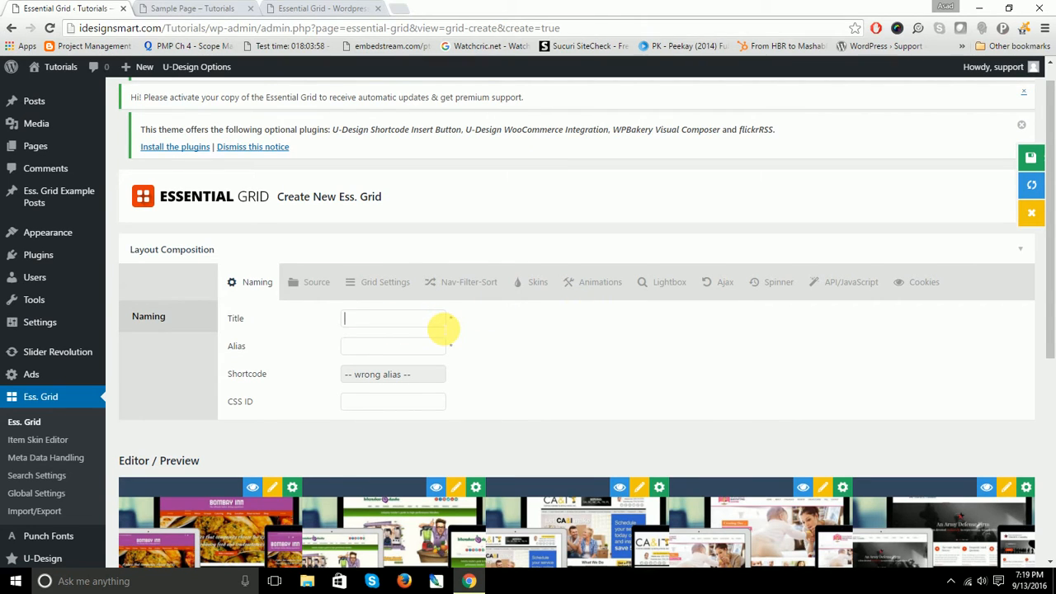
text(Portfol)
text(io)
text(A)
key(BackSpace)
text(portfolio)
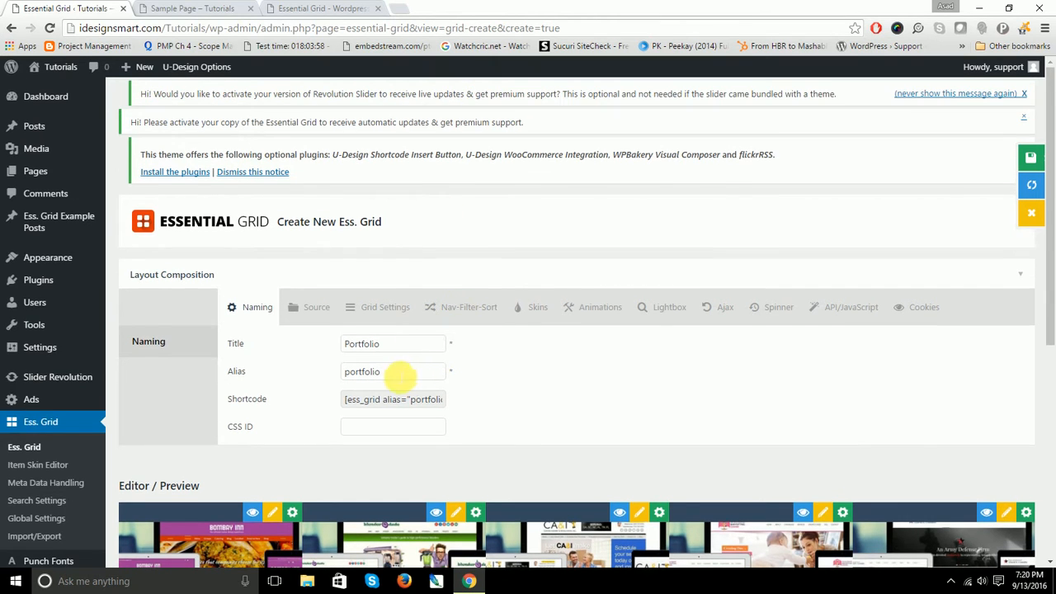
Select the full shortcode of the new grid, and place the cursor in the CSS ID field.
click(347, 401)
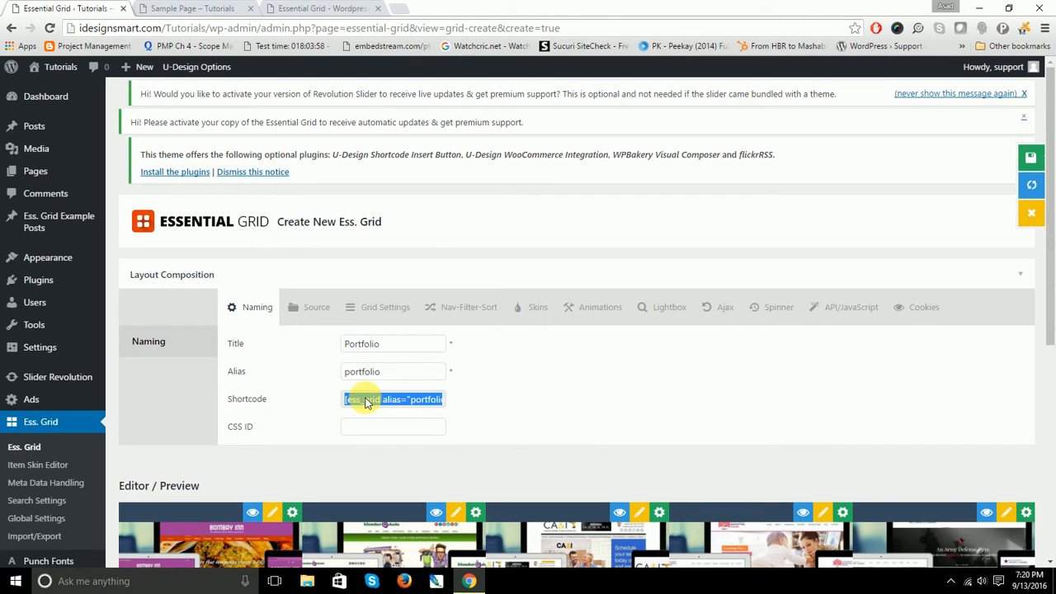
right_click(366, 402)
click(380, 406)
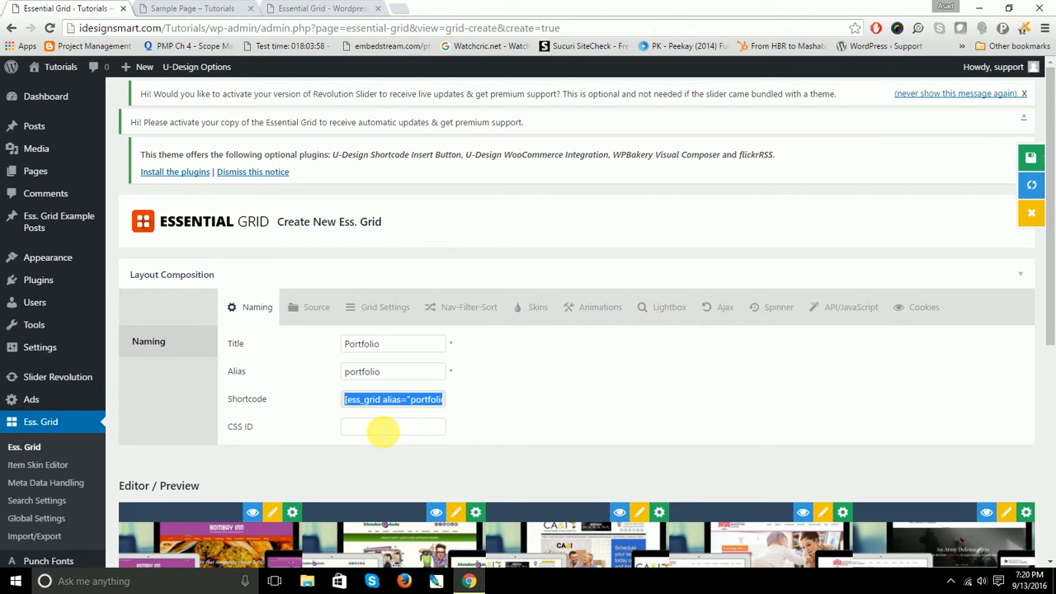
click(382, 427)
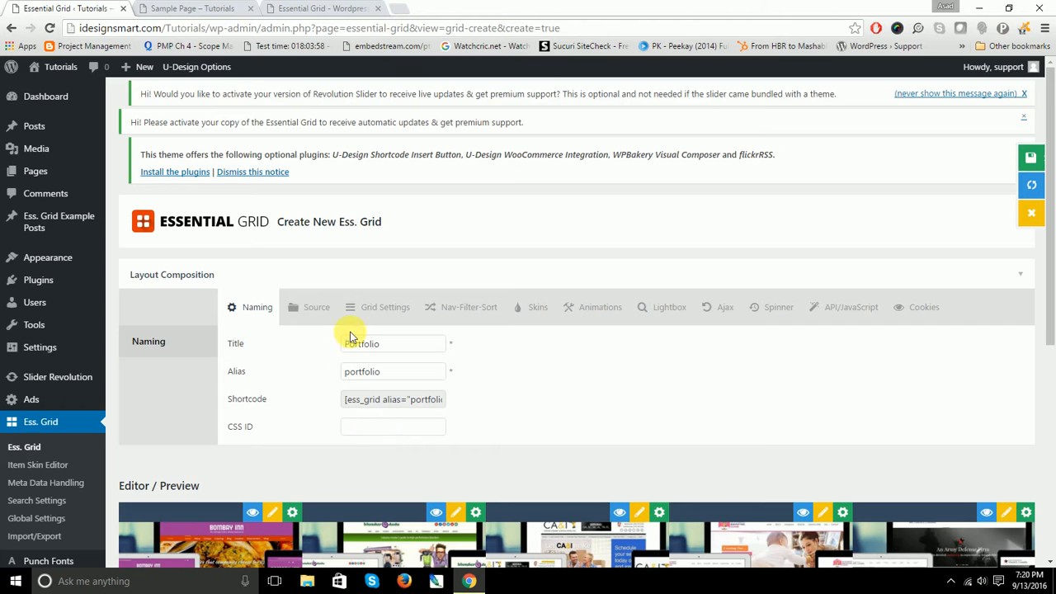
Set the grid's source to the Post type with the Portfolio and Portfolio New categories.
scroll(377, 323, down, 3)
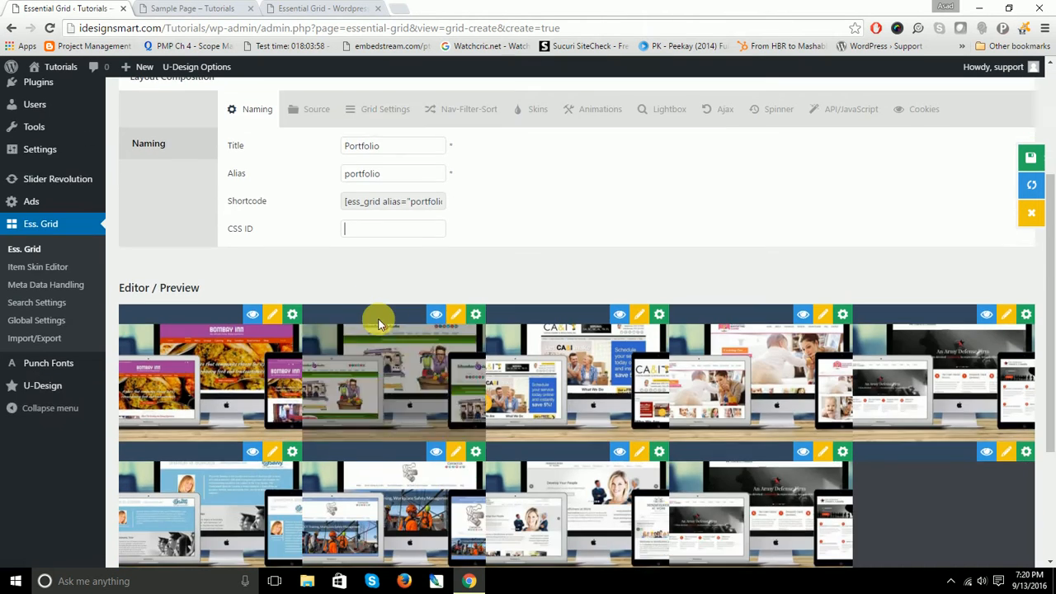
scroll(377, 322, up, 2)
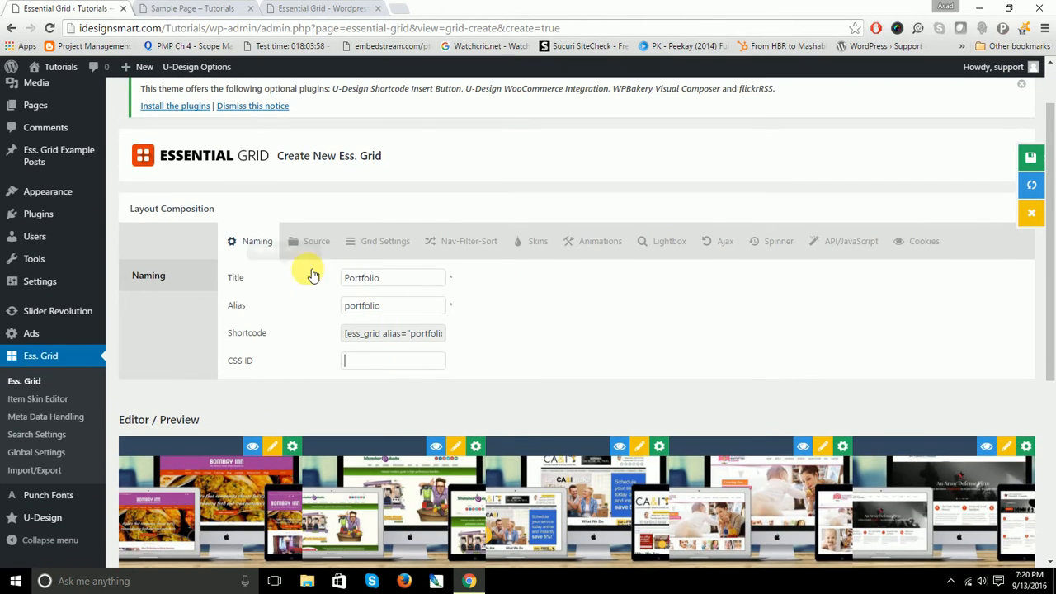
click(328, 250)
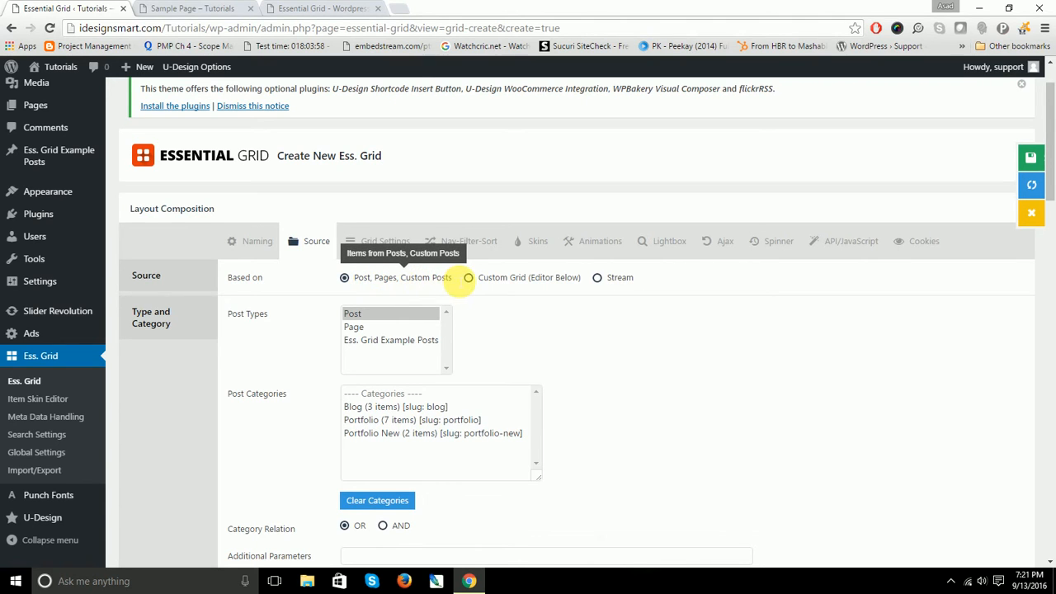
click(401, 341)
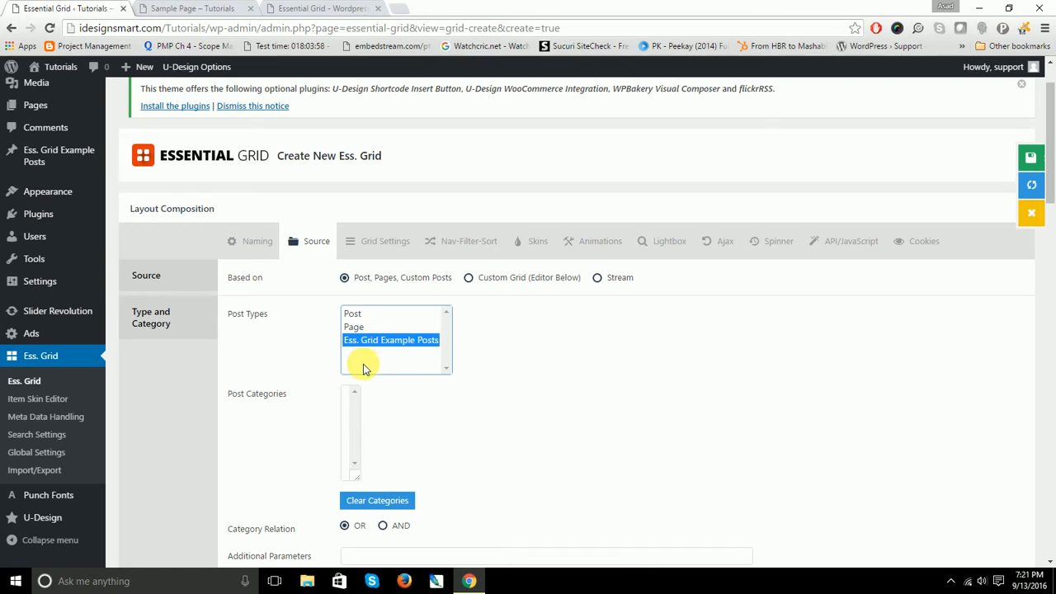
click(357, 315)
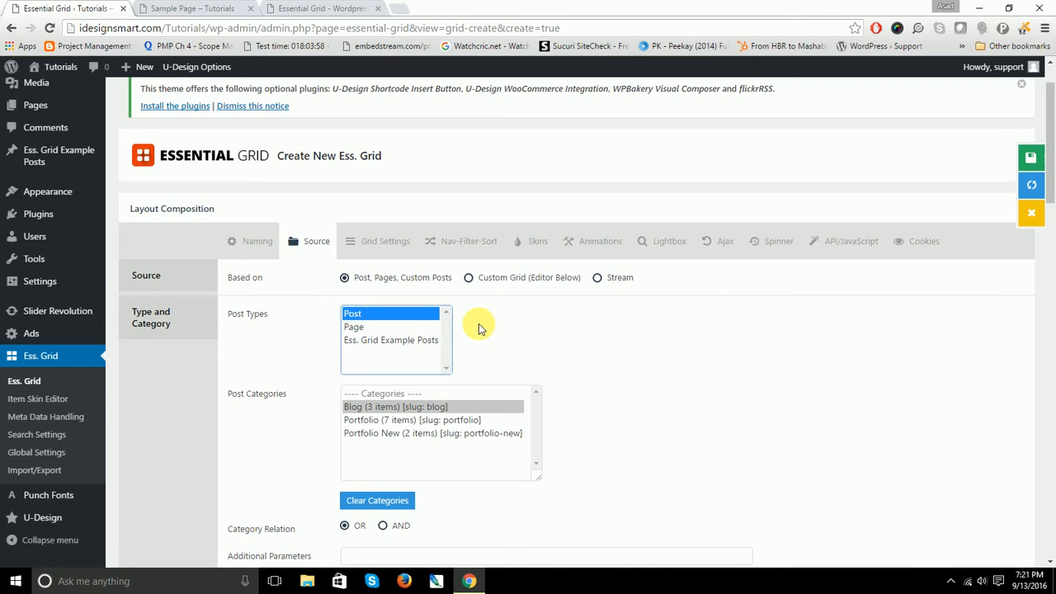
click(453, 430)
ctrl+click(450, 422)
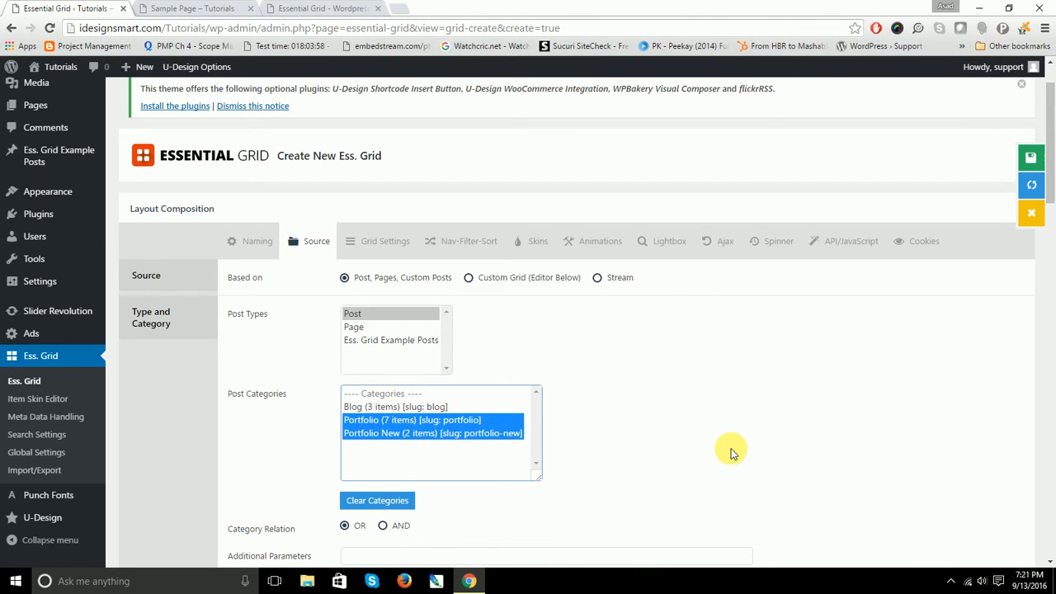
Open the site's Posts list in a separate tab and look through the posts and their categories.
scroll(113, 198, up, 1)
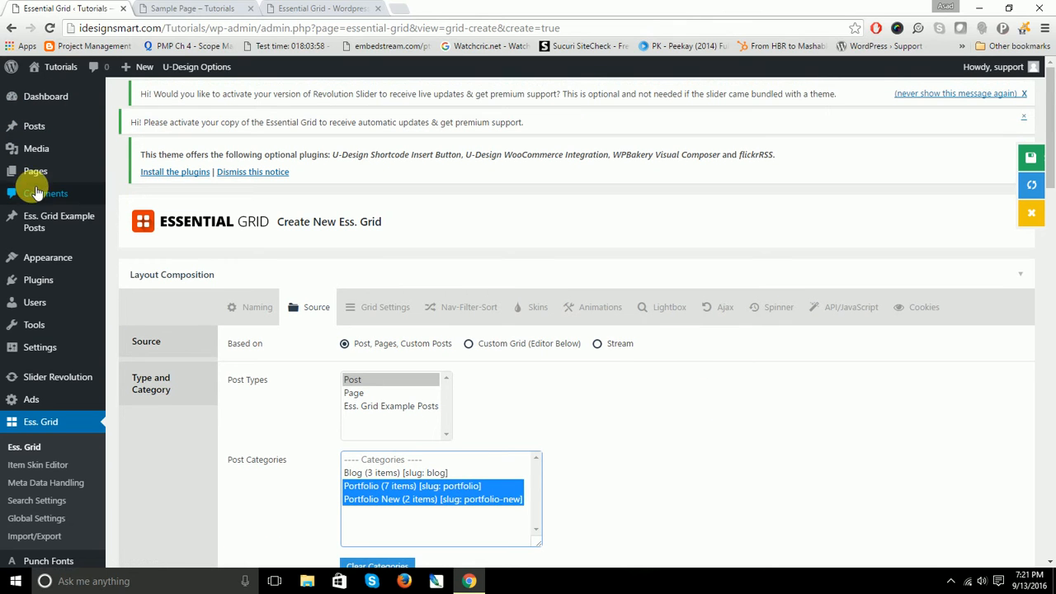
right_click(37, 127)
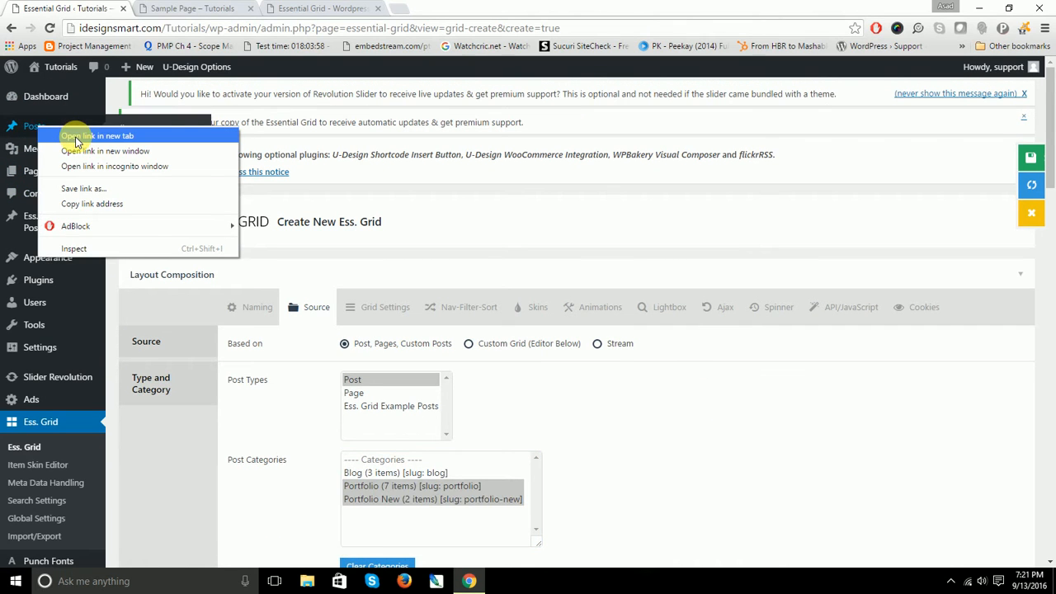
click(76, 136)
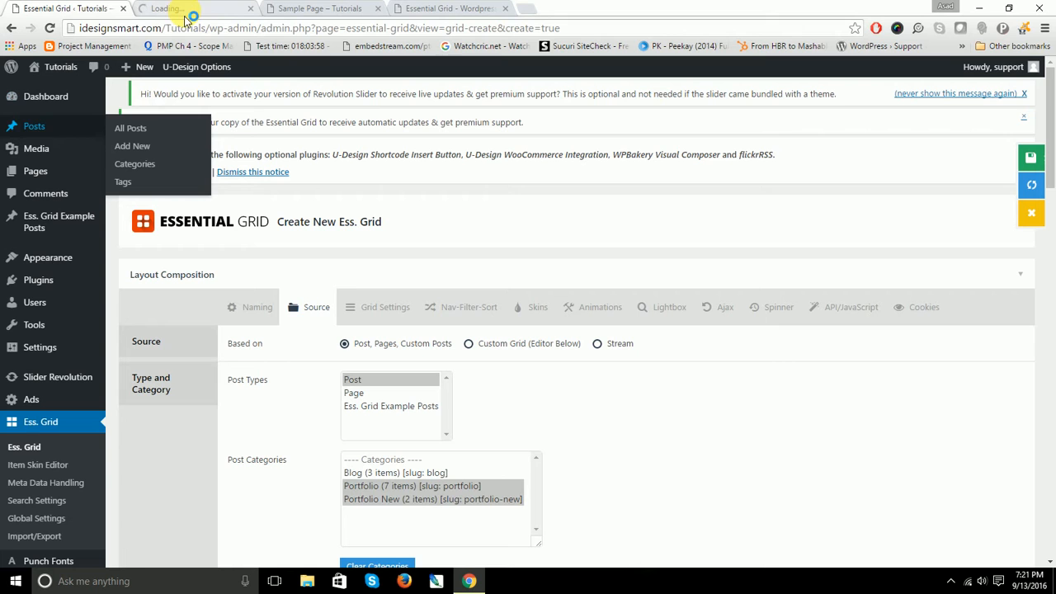
click(187, 10)
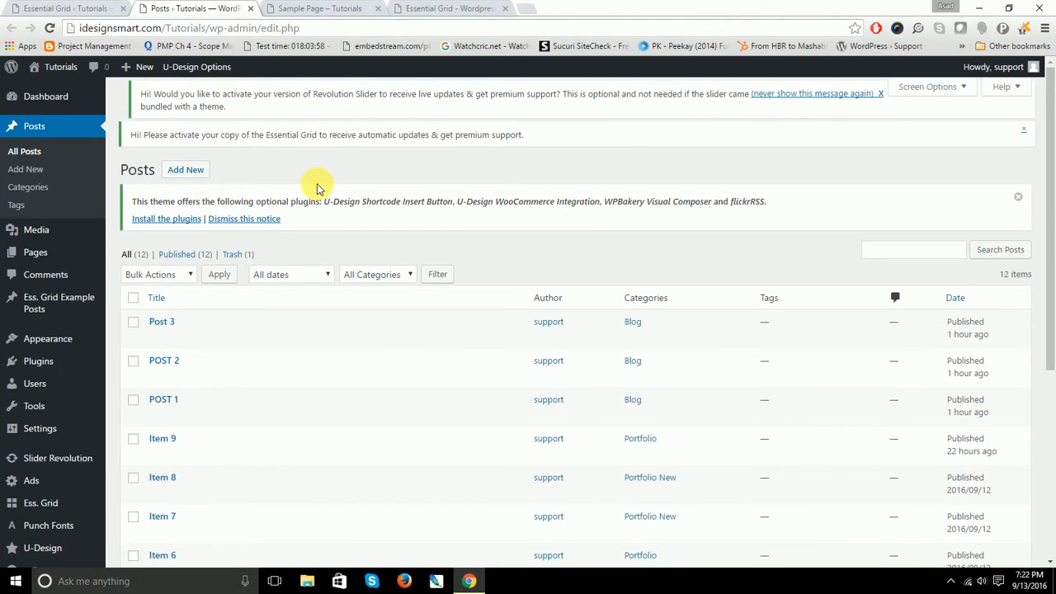
scroll(318, 185, down, 3)
scroll(177, 468, down, 2)
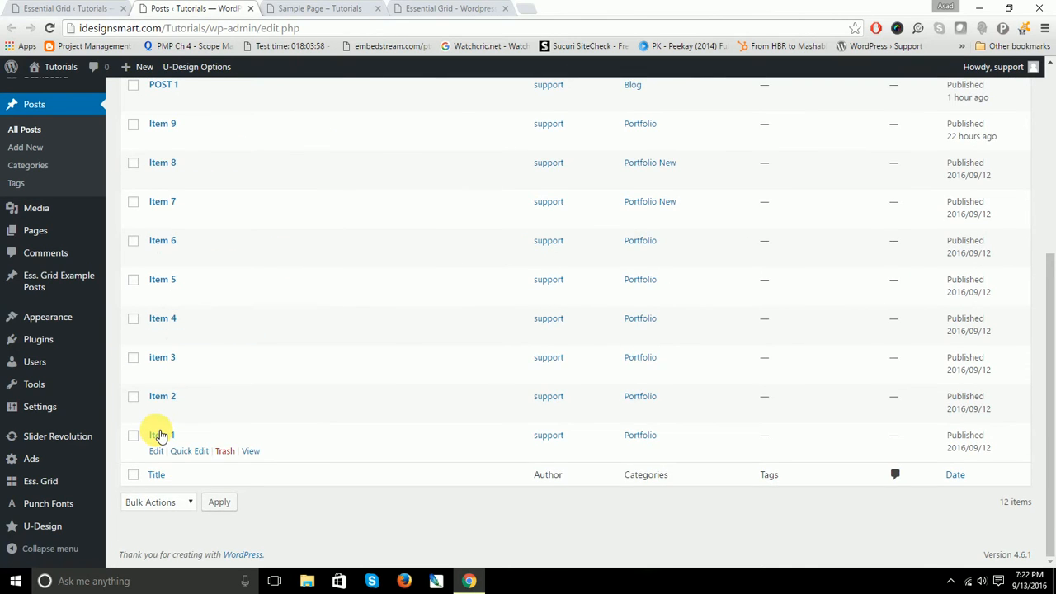
scroll(160, 435, up, 3)
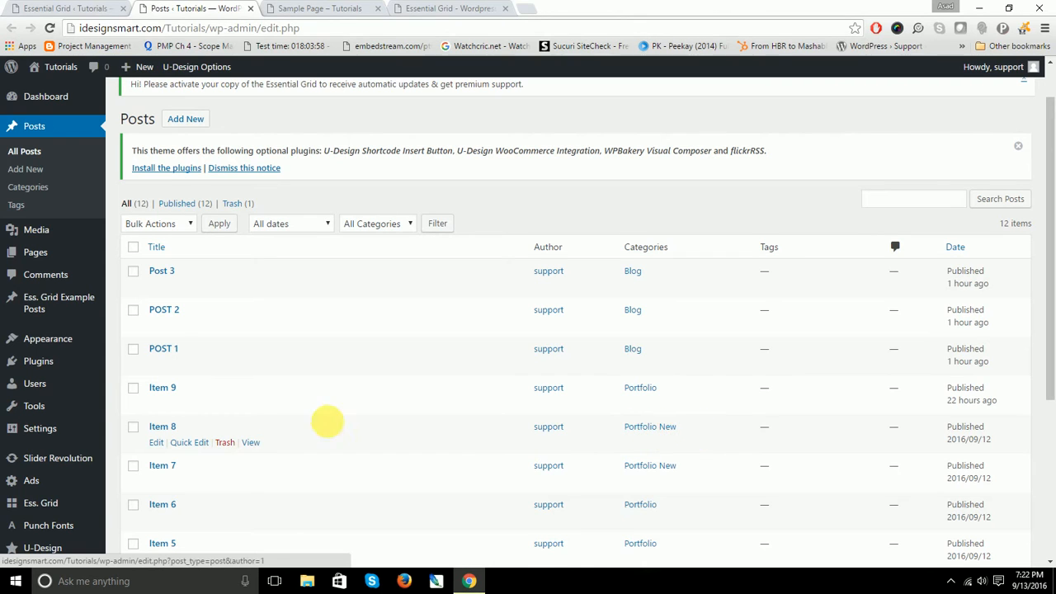
Open the Item 9 post for editing and examine its title, body text and featured image.
click(161, 388)
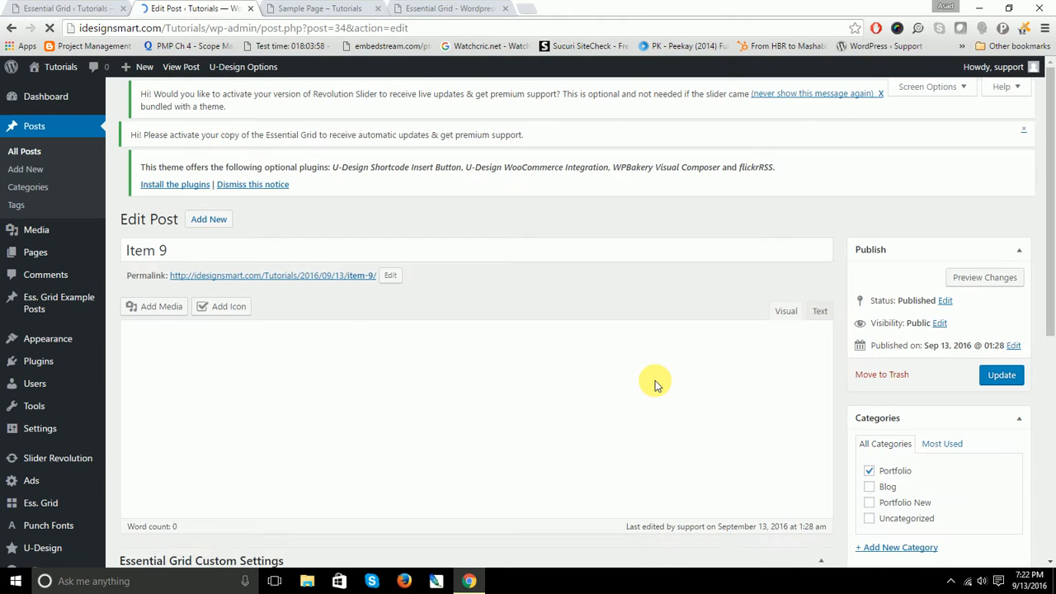
scroll(660, 384, down, 1)
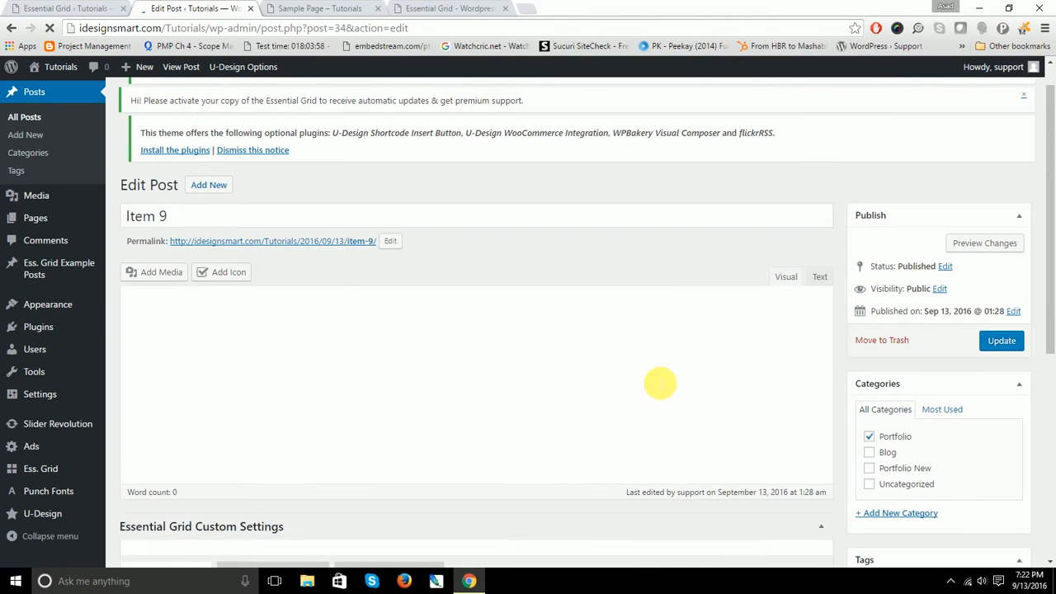
scroll(653, 377, down, 4)
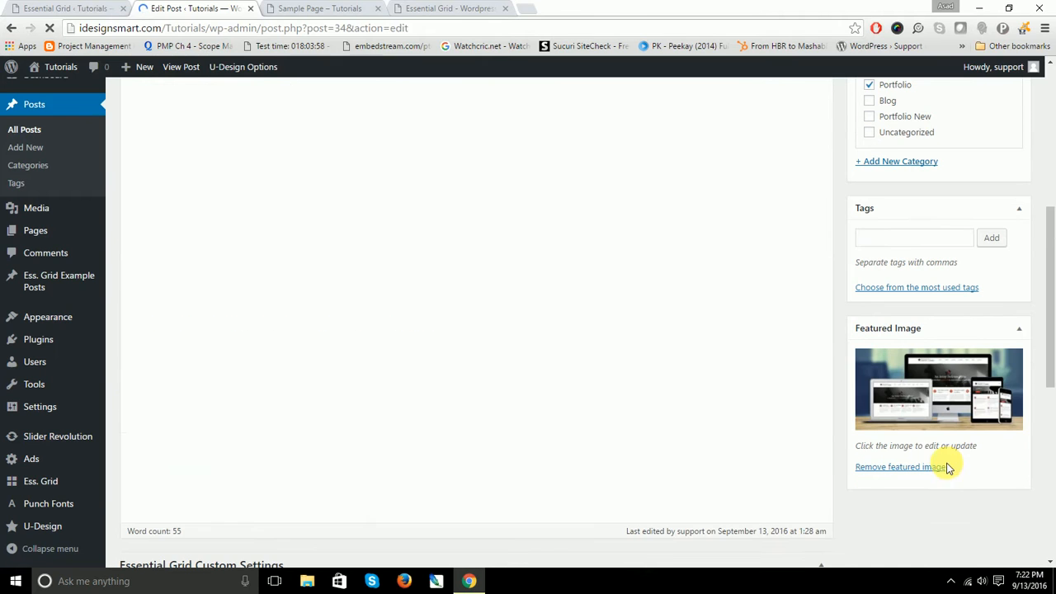
scroll(533, 349, up, 3)
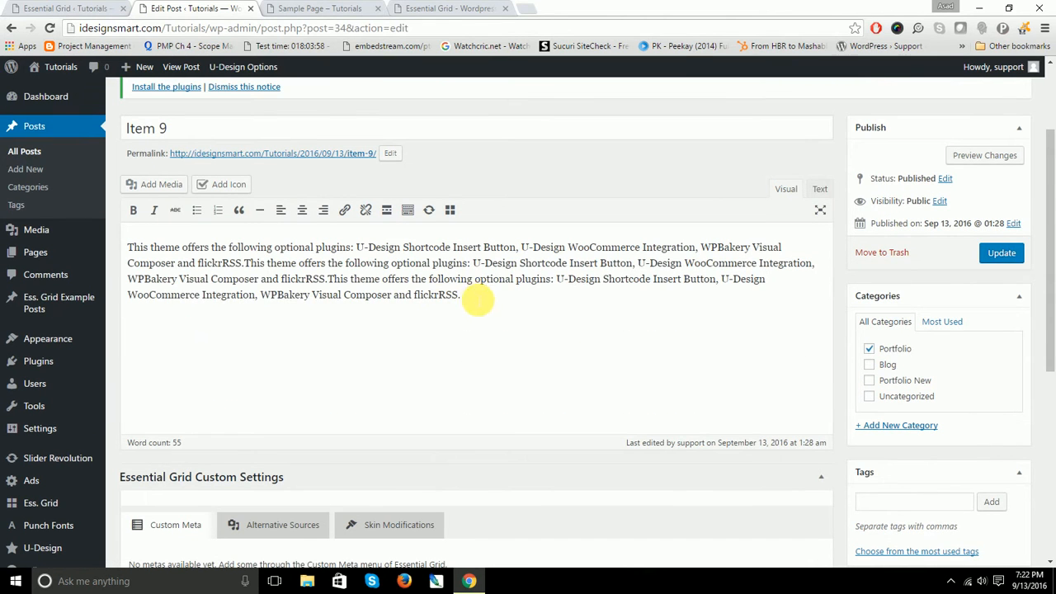
drag(478, 302, 104, 264)
scroll(467, 282, up, 1)
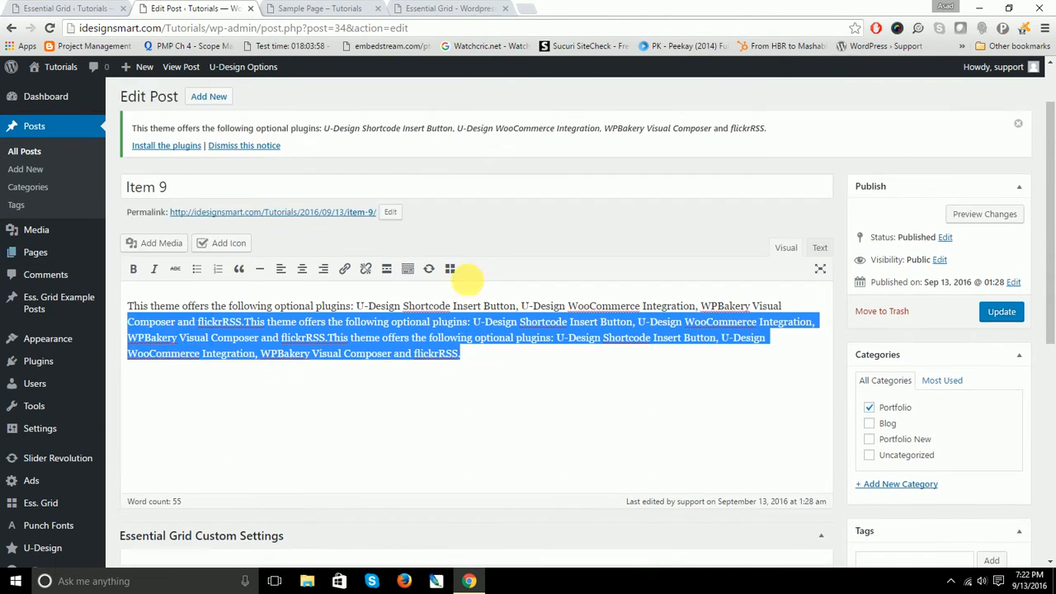
scroll(467, 282, up, 1)
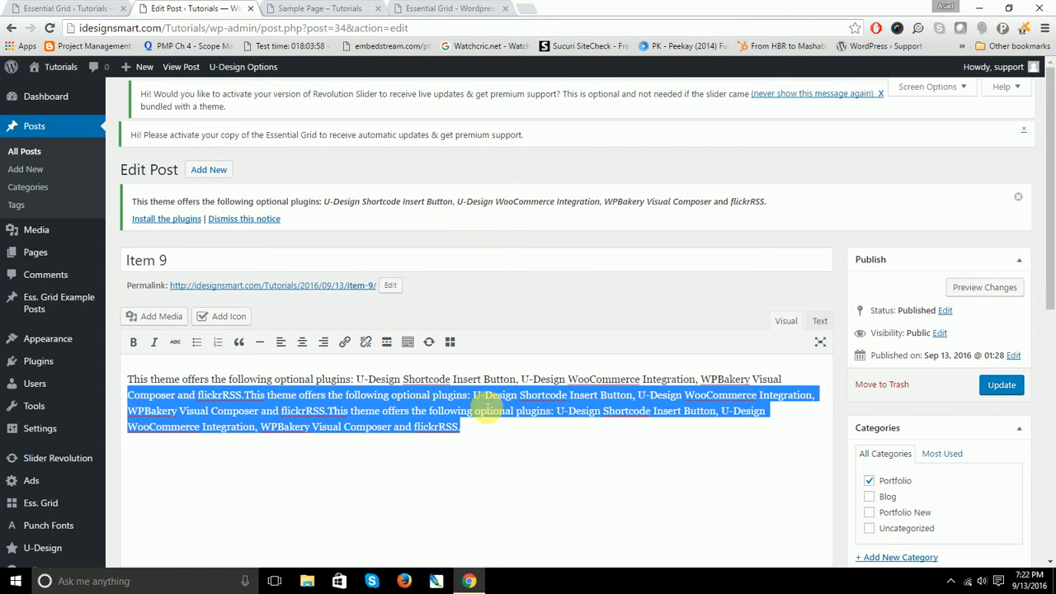
Check the category and featured image assigned to Item 9, and close the post's tab.
scroll(620, 405, down, 3)
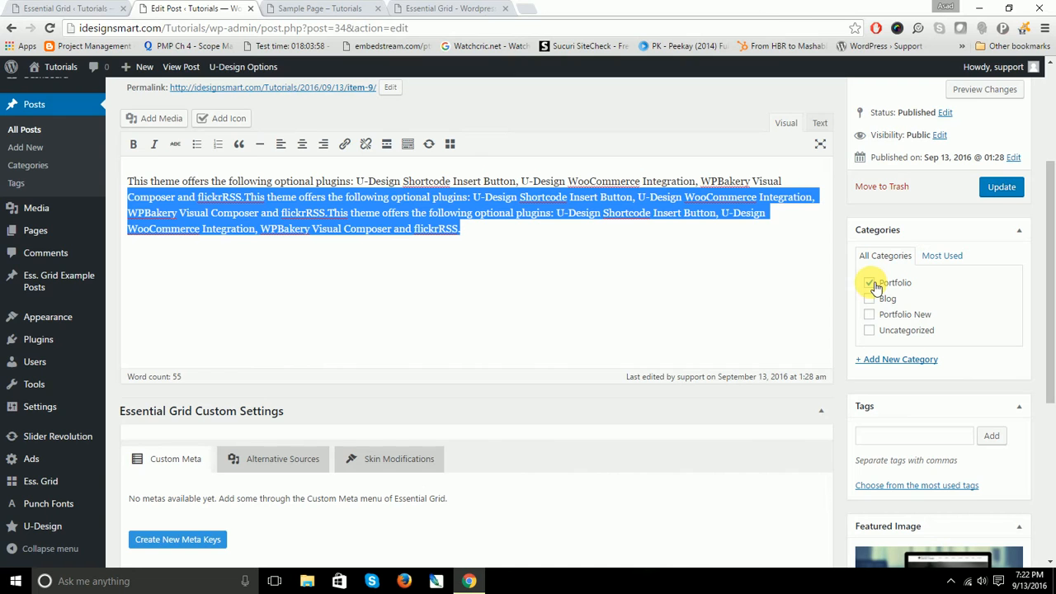
scroll(875, 285, down, 3)
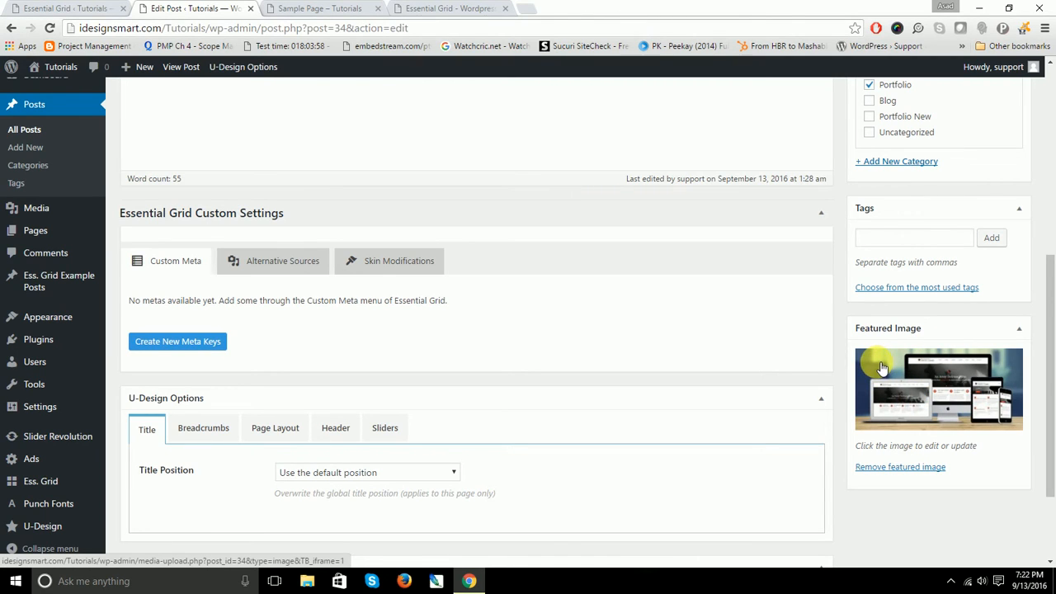
scroll(578, 218, up, 3)
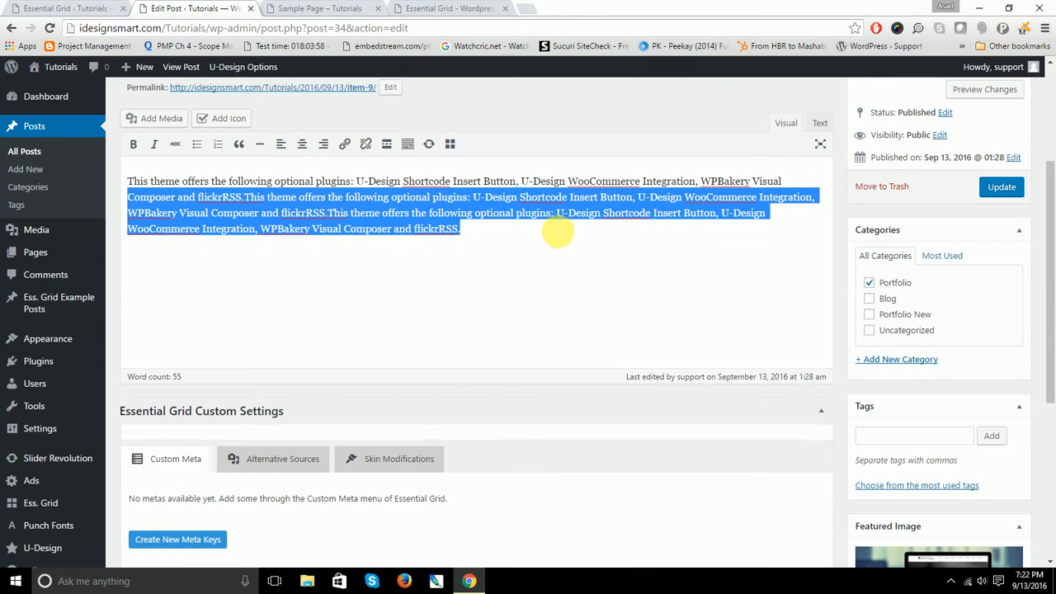
click(241, 264)
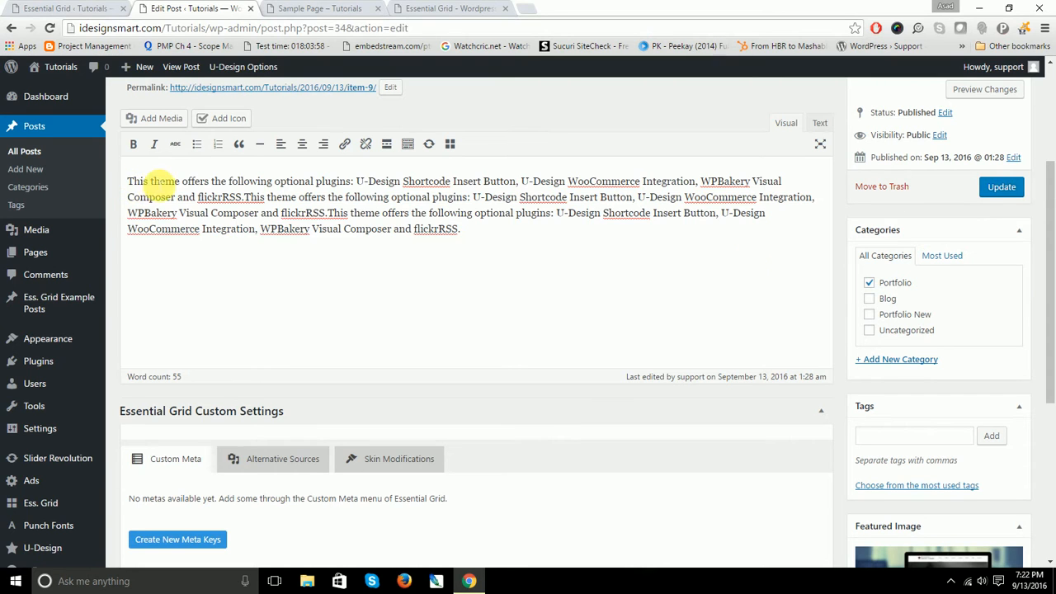
scroll(1020, 304, down, 2)
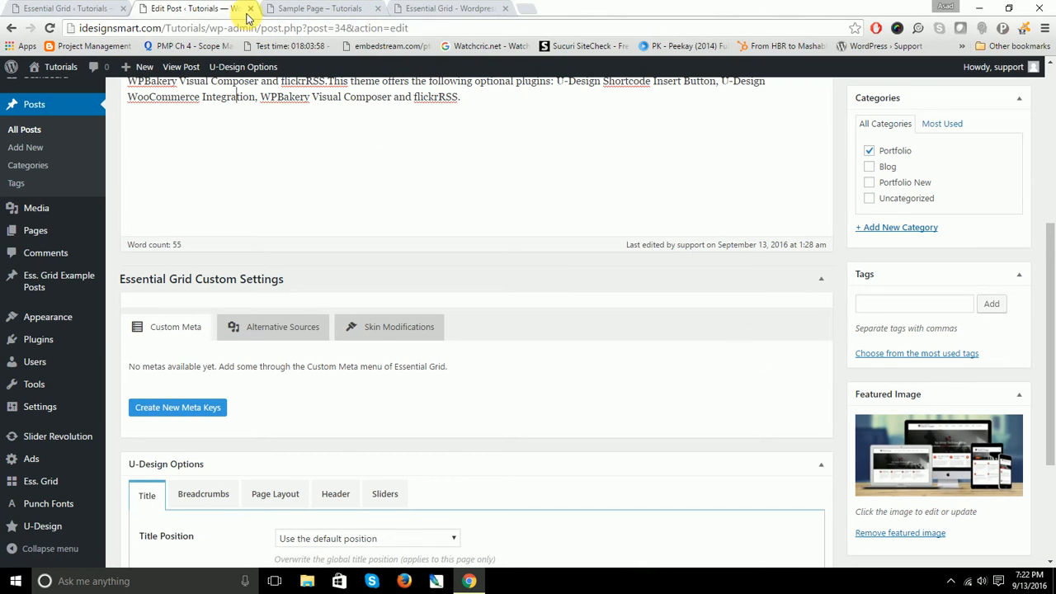
click(252, 8)
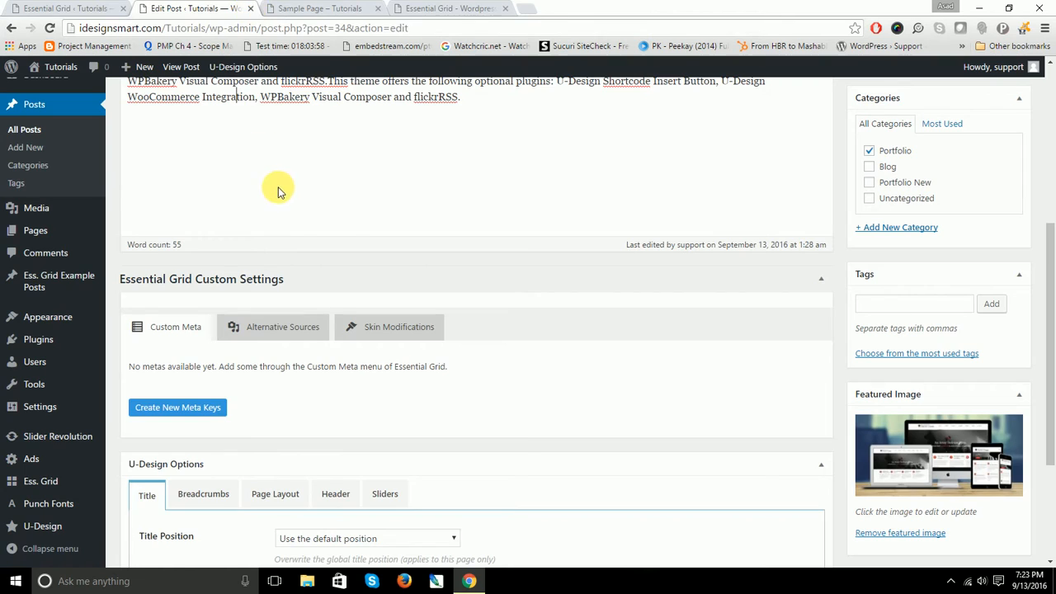
Reselect the Portfolio and Portfolio New post categories for the grid's source, with the category relation OR.
scroll(630, 292, down, 3)
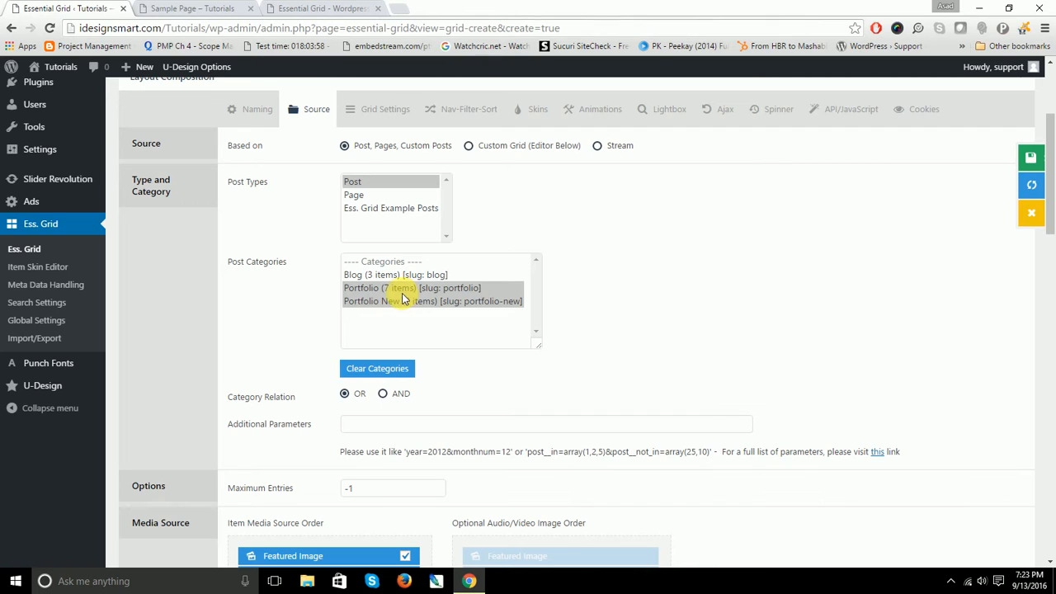
click(391, 288)
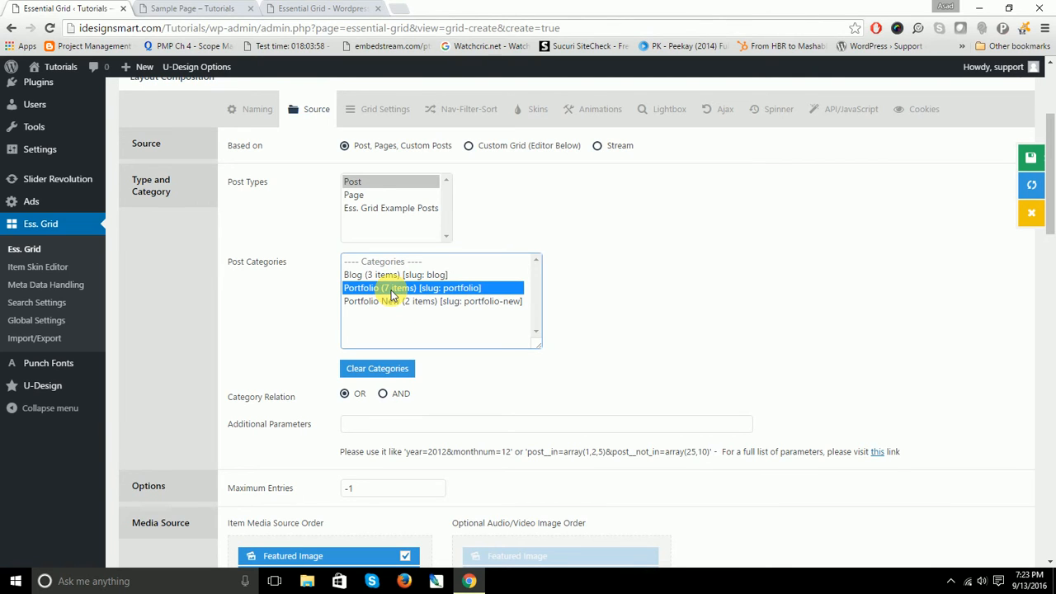
ctrl+click(395, 302)
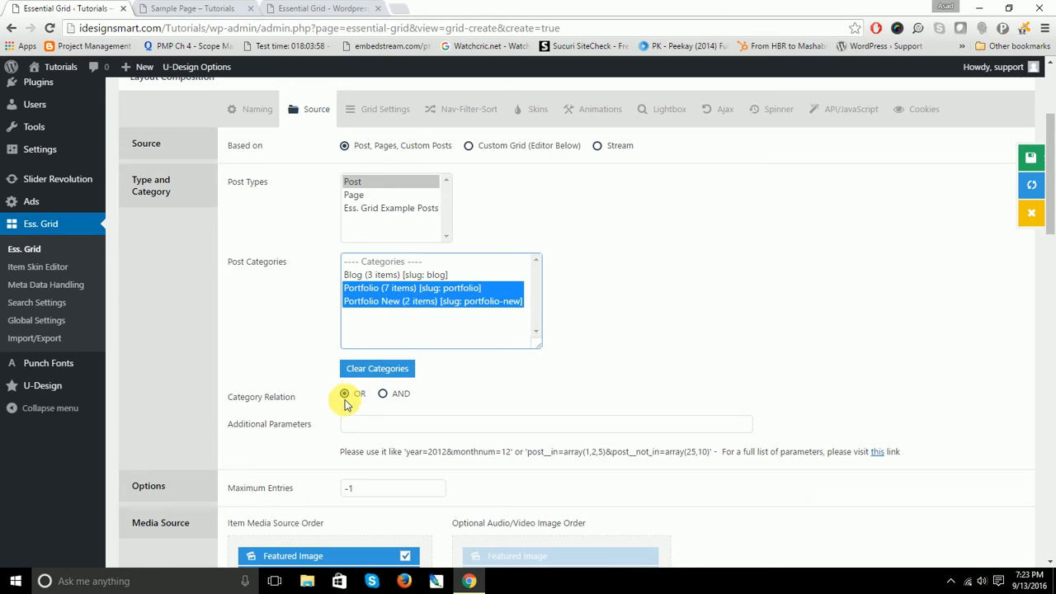
click(380, 394)
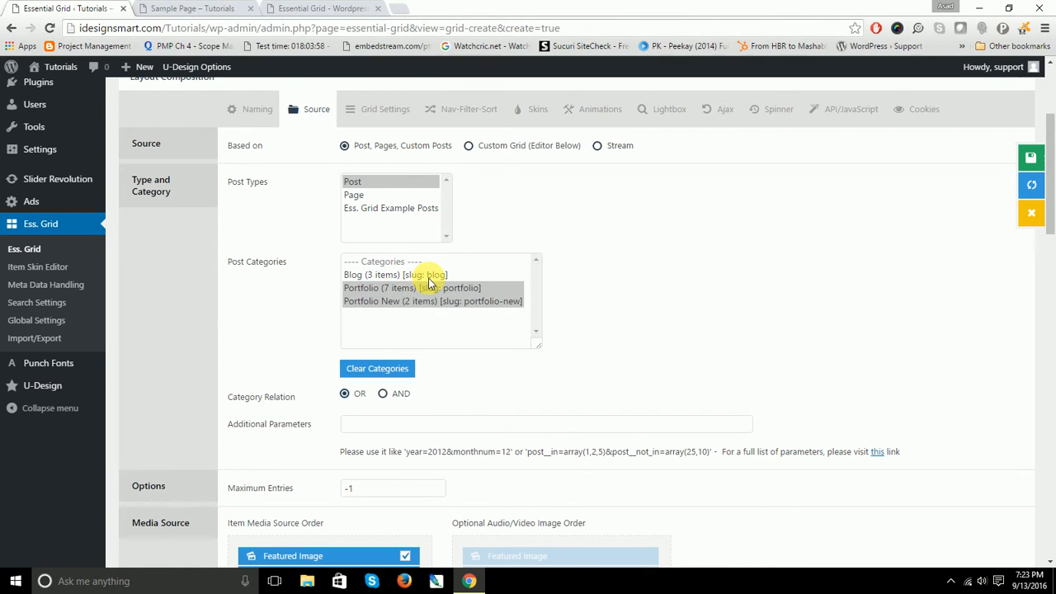
Examine the grid's Additional Parameters, Maximum Entries and Item Media Source Order settings alongside the selected post categories.
scroll(428, 283, down, 1)
scroll(428, 281, down, 3)
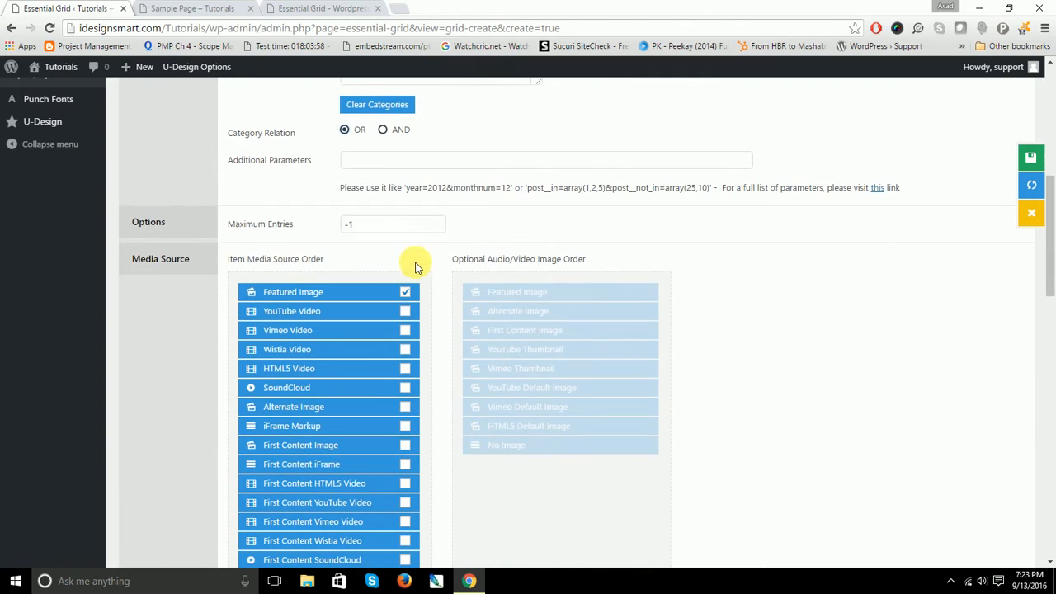
click(384, 163)
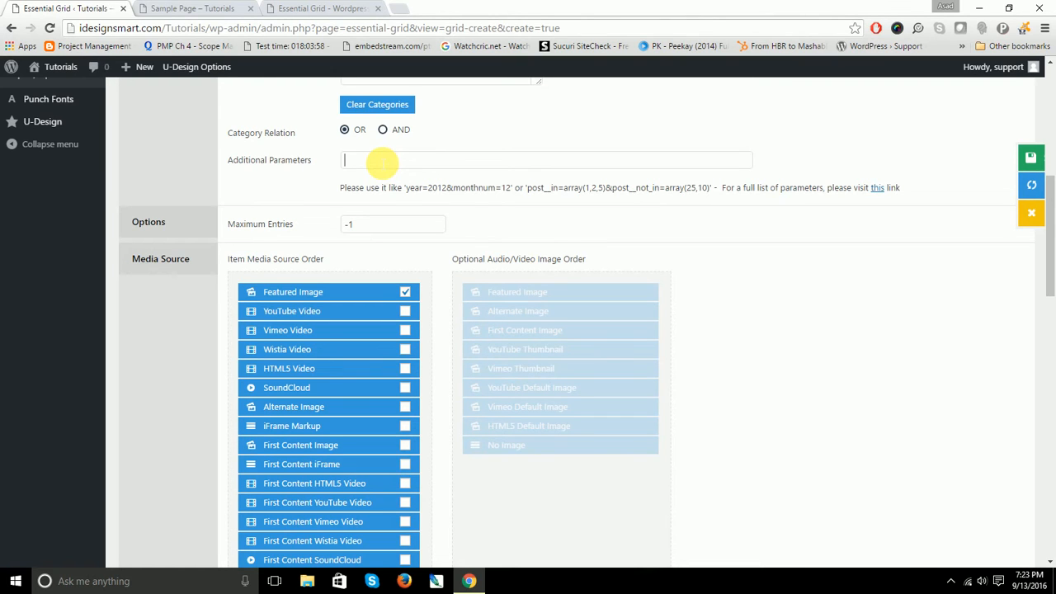
scroll(384, 161, down, 1)
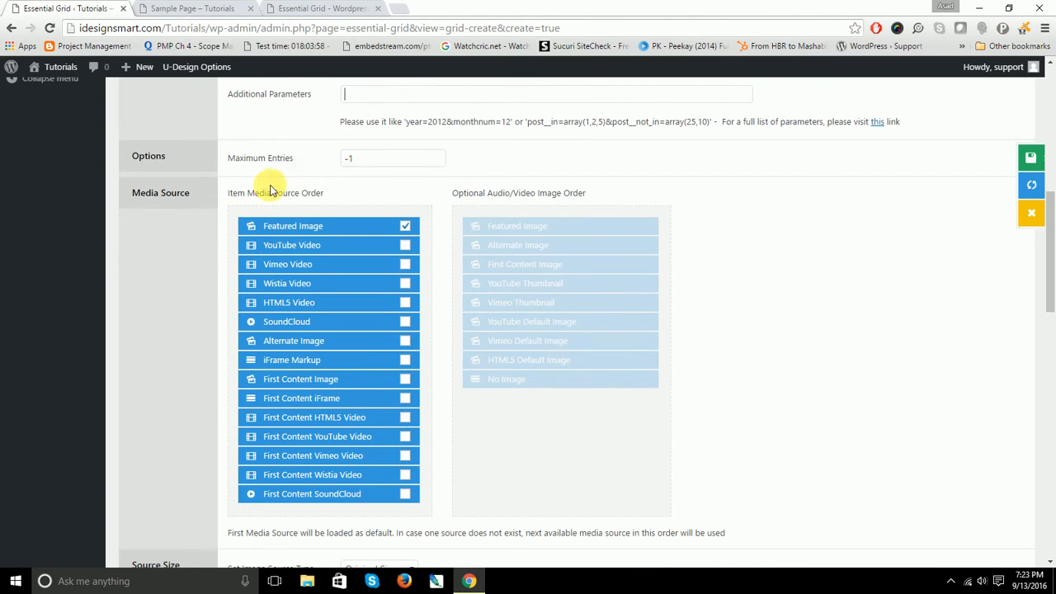
mouse_move(327, 203)
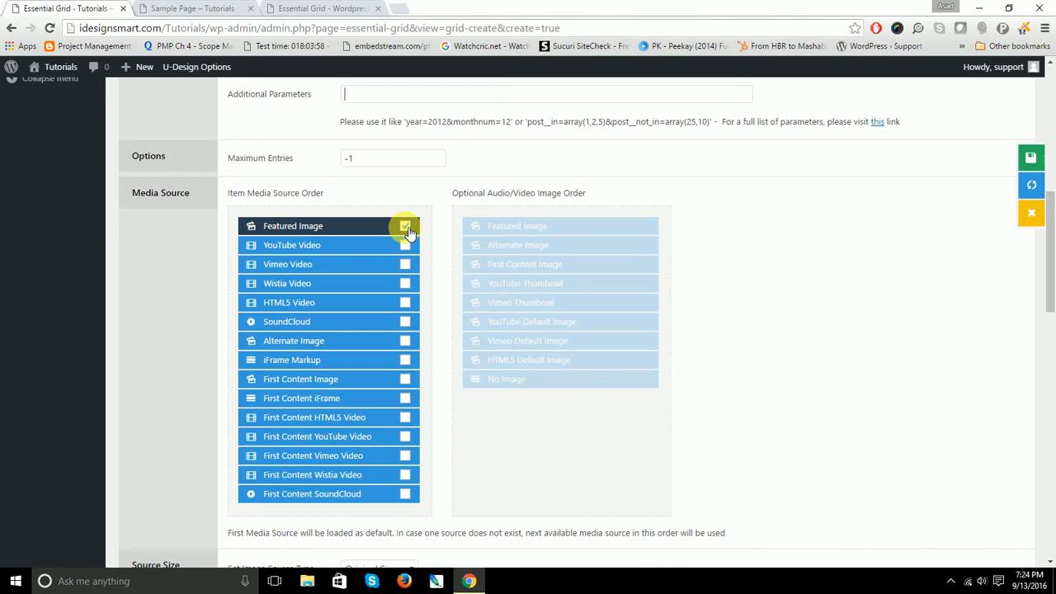
scroll(407, 231, up, 5)
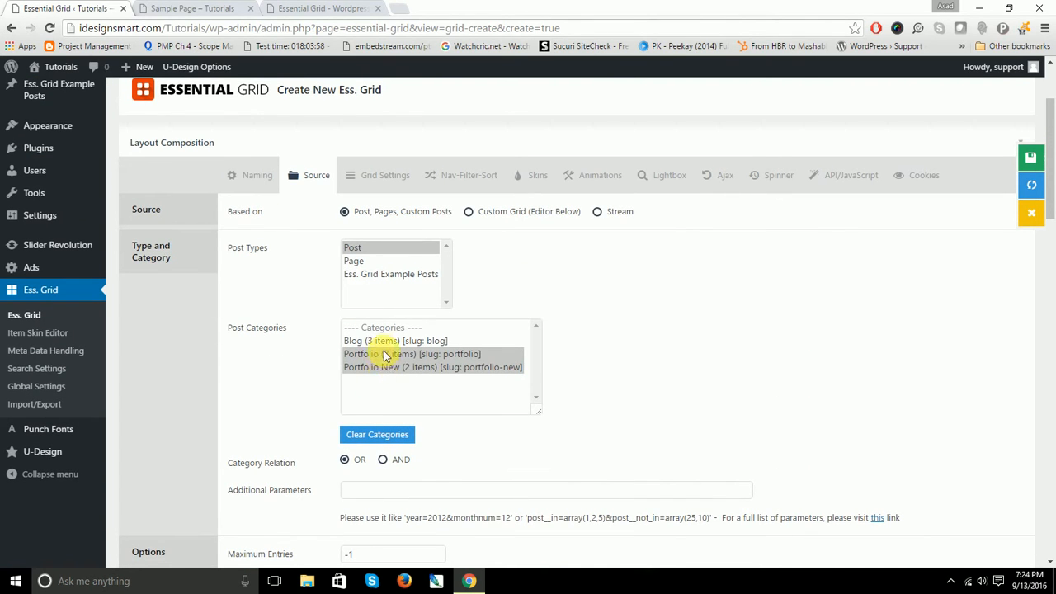
scroll(384, 363, down, 3)
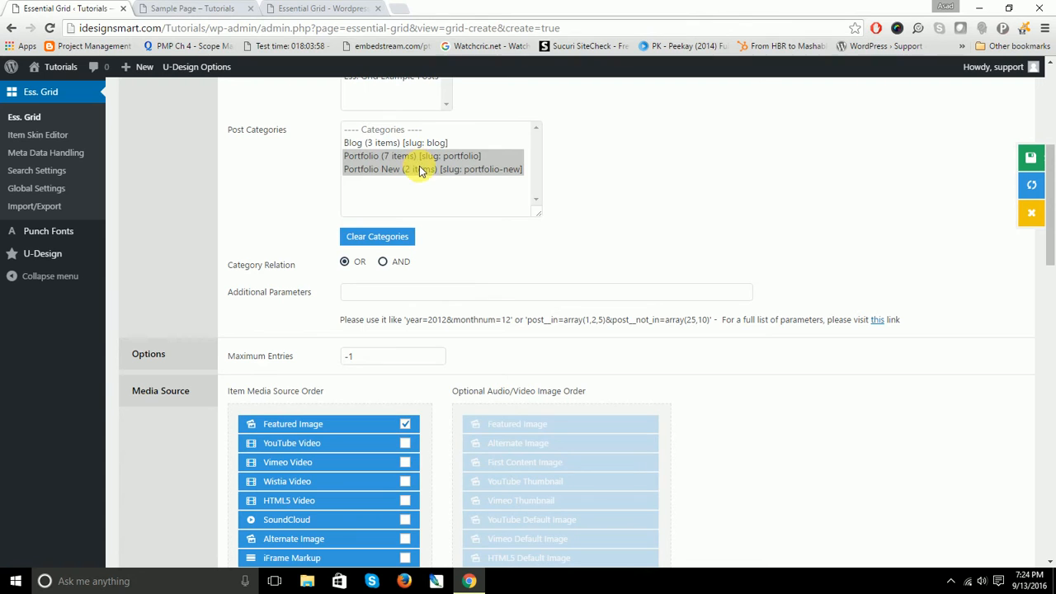
scroll(427, 190, down, 2)
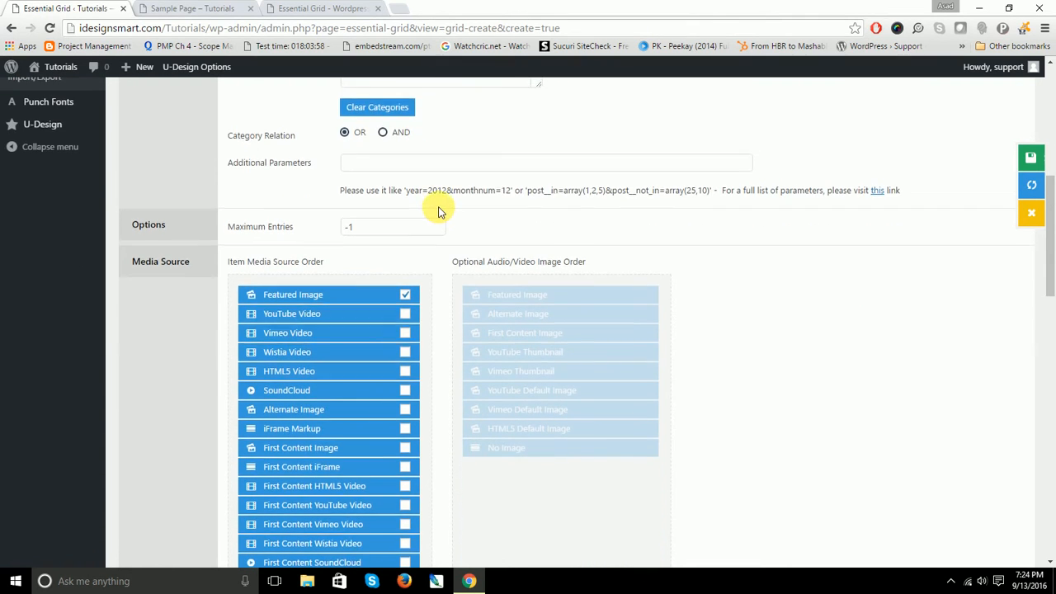
scroll(438, 207, up, 5)
scroll(441, 362, down, 3)
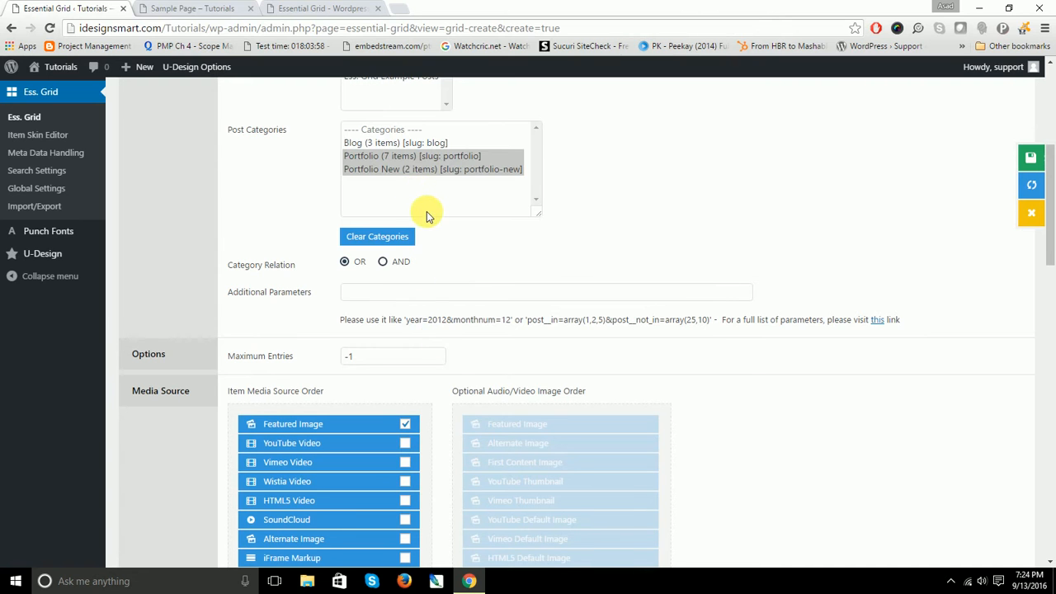
scroll(360, 347, down, 2)
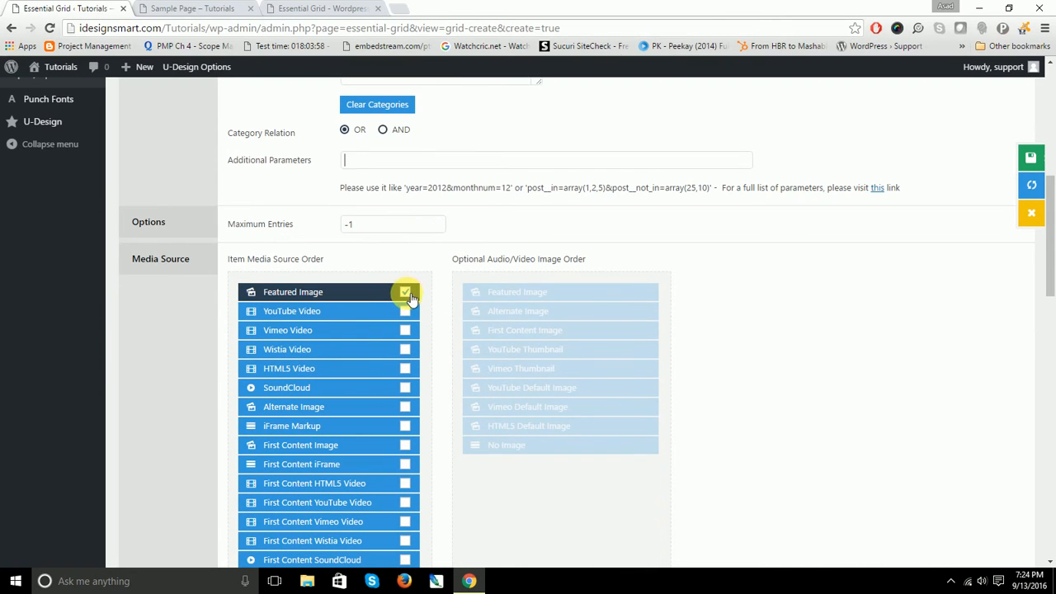
Look through the grid's image source size, media filter and default image options.
scroll(404, 292, down, 5)
scroll(406, 293, down, 4)
scroll(407, 294, up, 12)
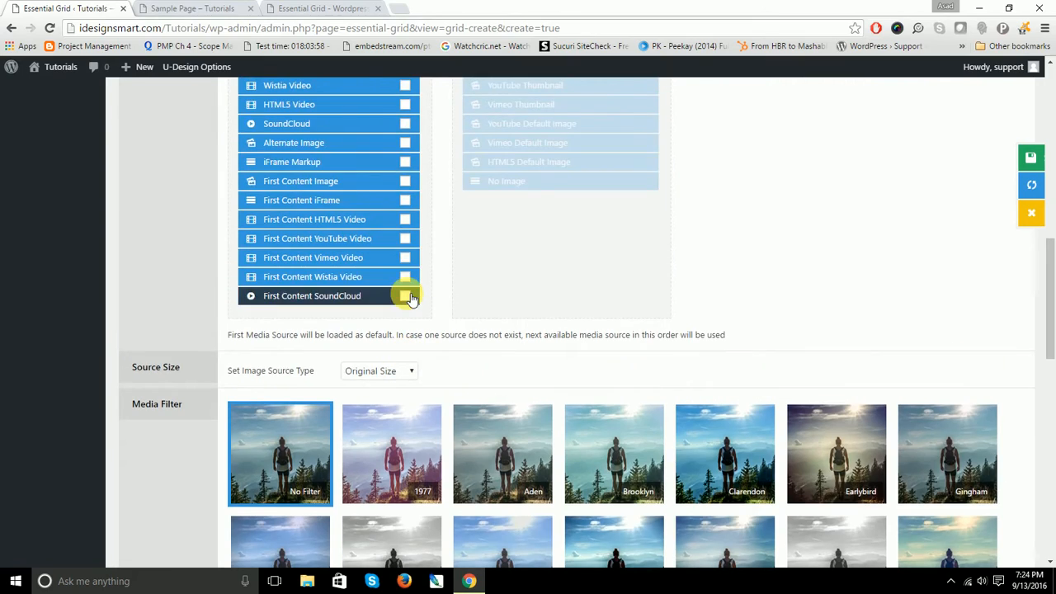
scroll(407, 297, down, 15)
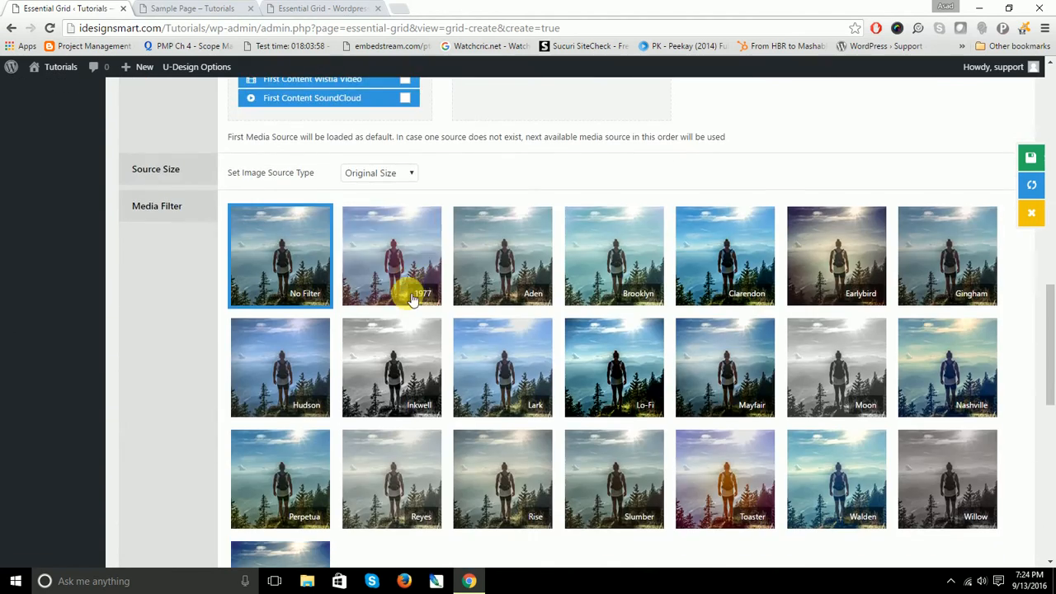
scroll(655, 391, up, 3)
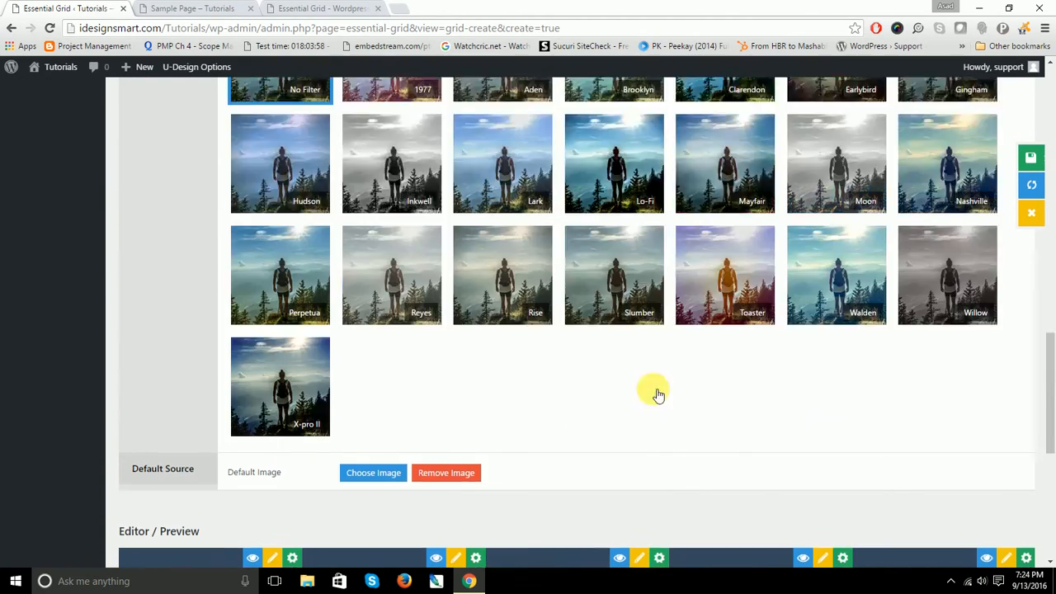
scroll(653, 390, down, 1)
scroll(653, 389, down, 2)
scroll(691, 389, up, 15)
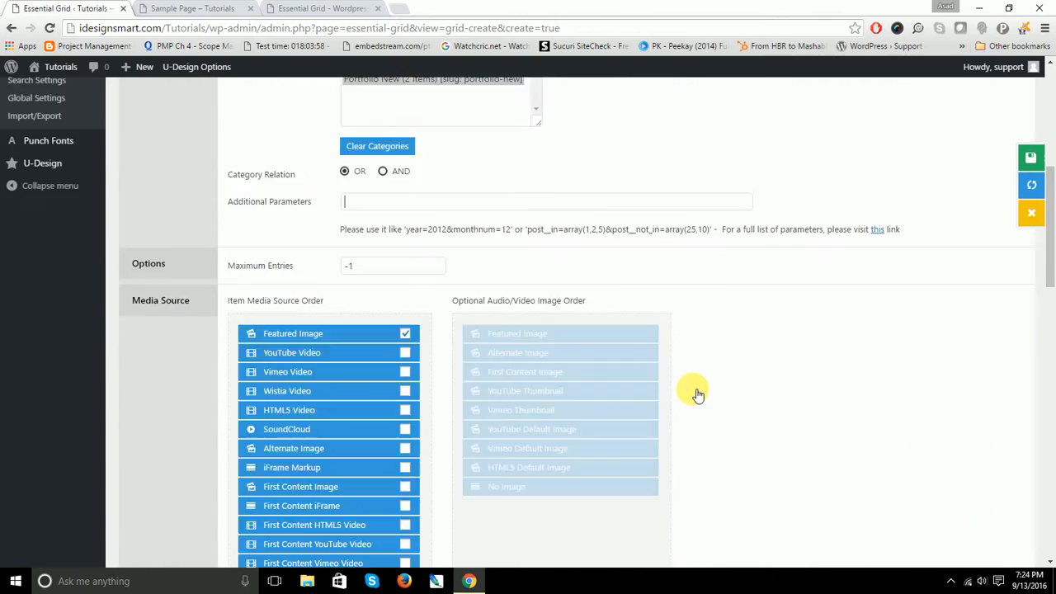
Open the grid settings and look through the layout, columns, pagination, smart loading, spacing and padding options.
scroll(691, 391, up, 1)
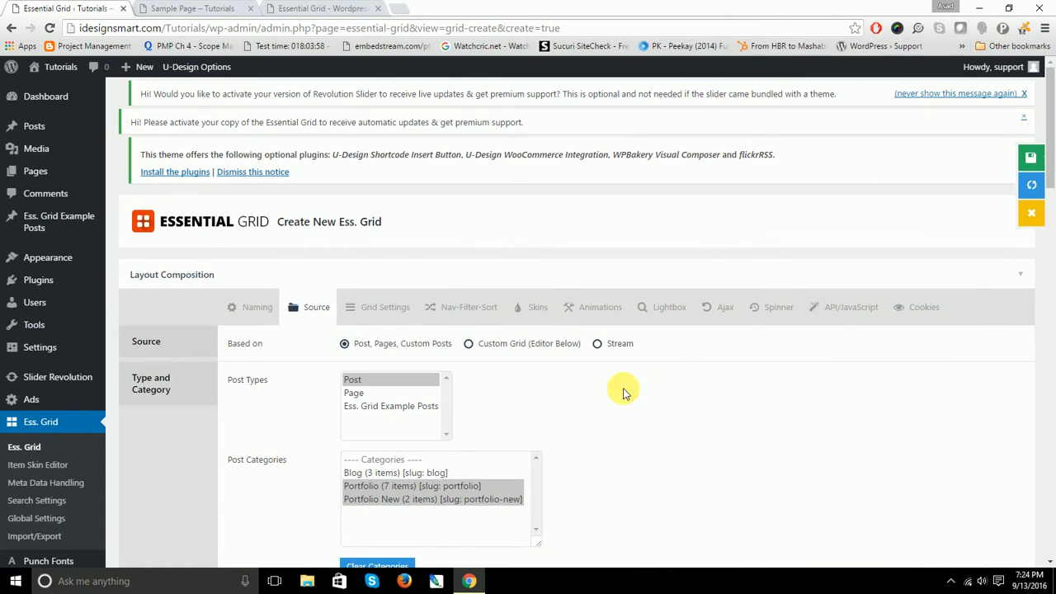
click(381, 310)
scroll(382, 307, down, 3)
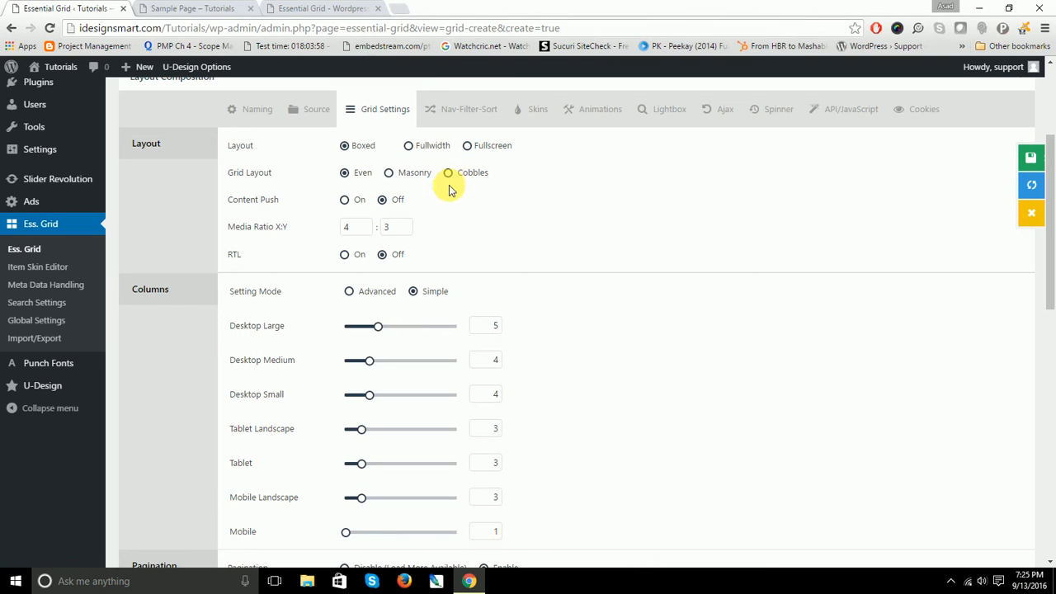
scroll(450, 209, down, 6)
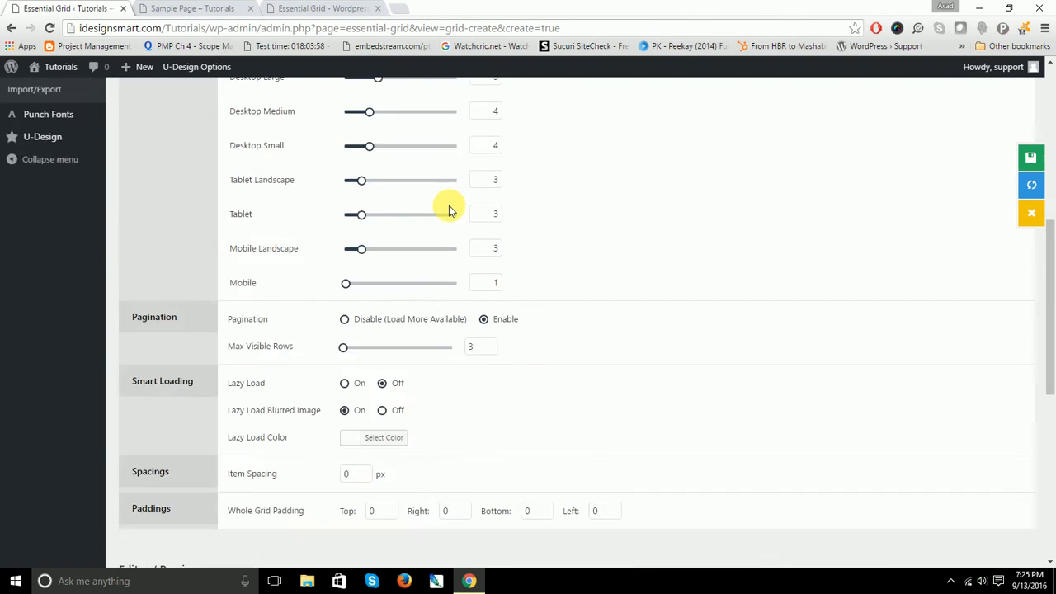
scroll(450, 210, up, 8)
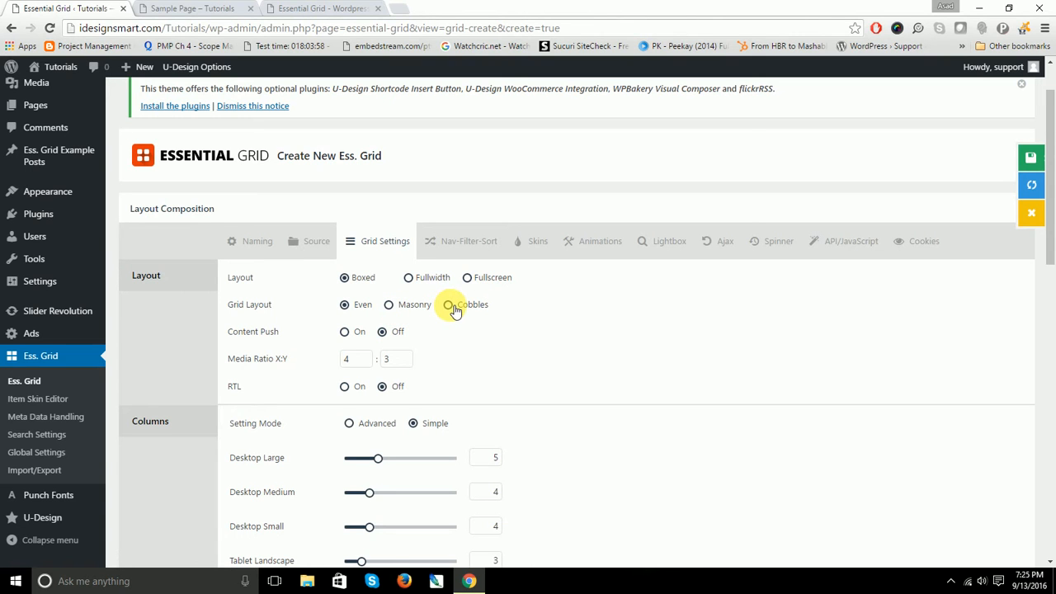
scroll(361, 307, down, 6)
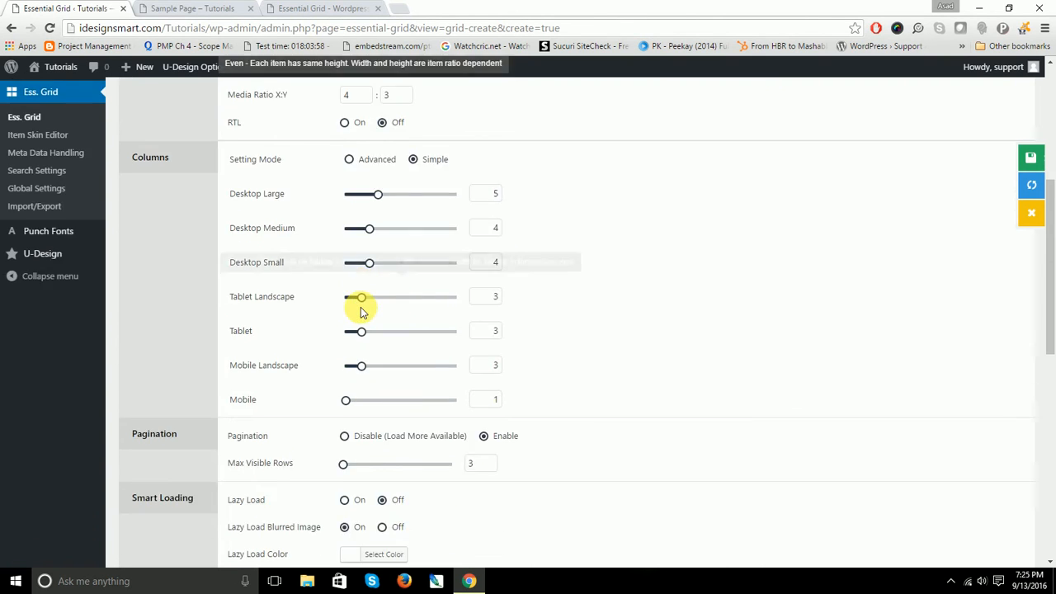
scroll(360, 311, down, 2)
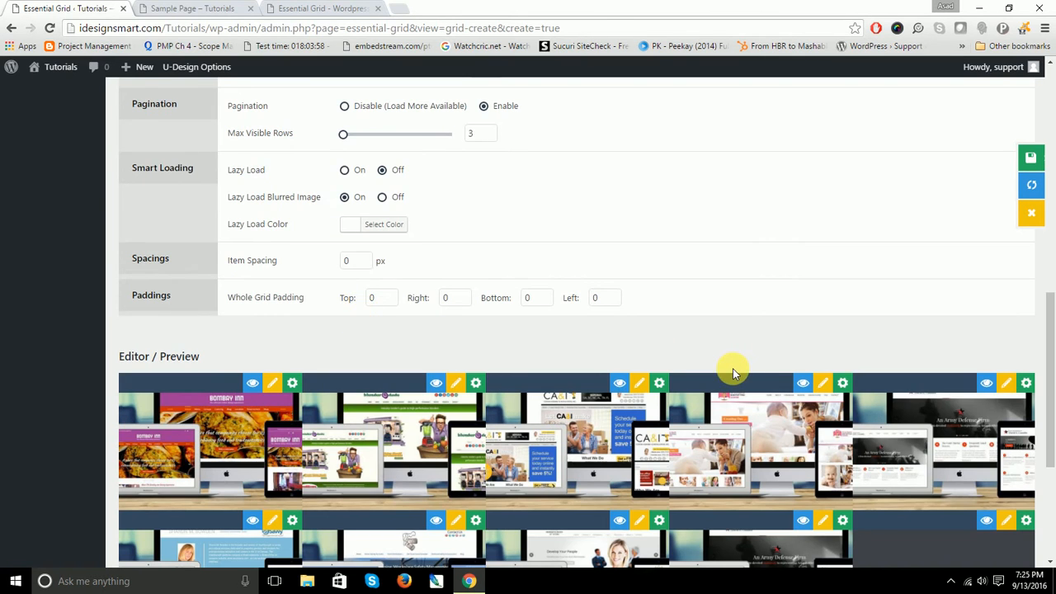
Compare the grid layout and per-device column settings with the items arranged in the grid preview.
scroll(732, 368, up, 5)
scroll(732, 368, up, 3)
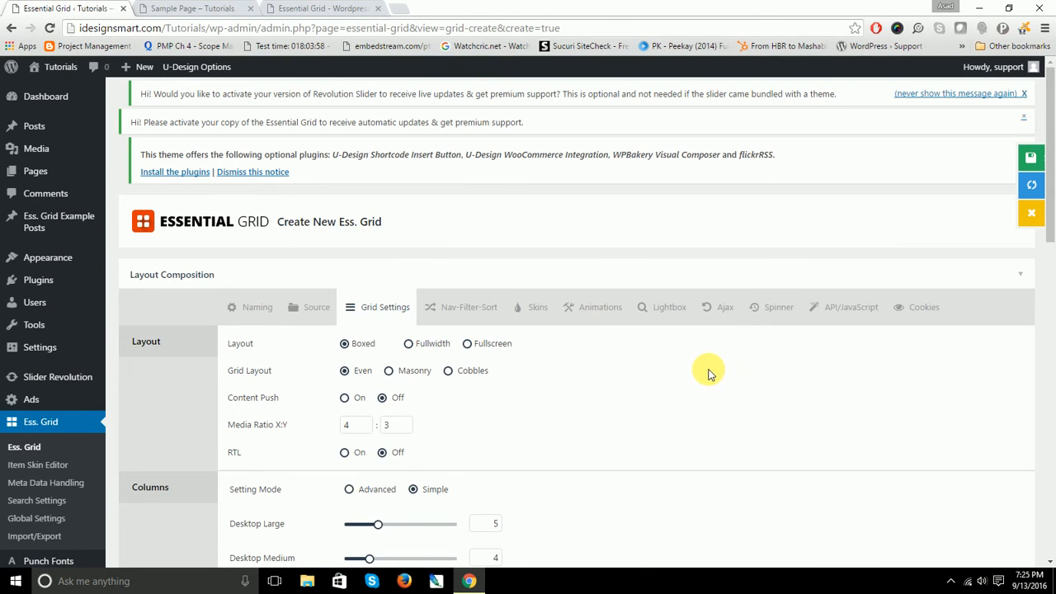
scroll(354, 378, down, 7)
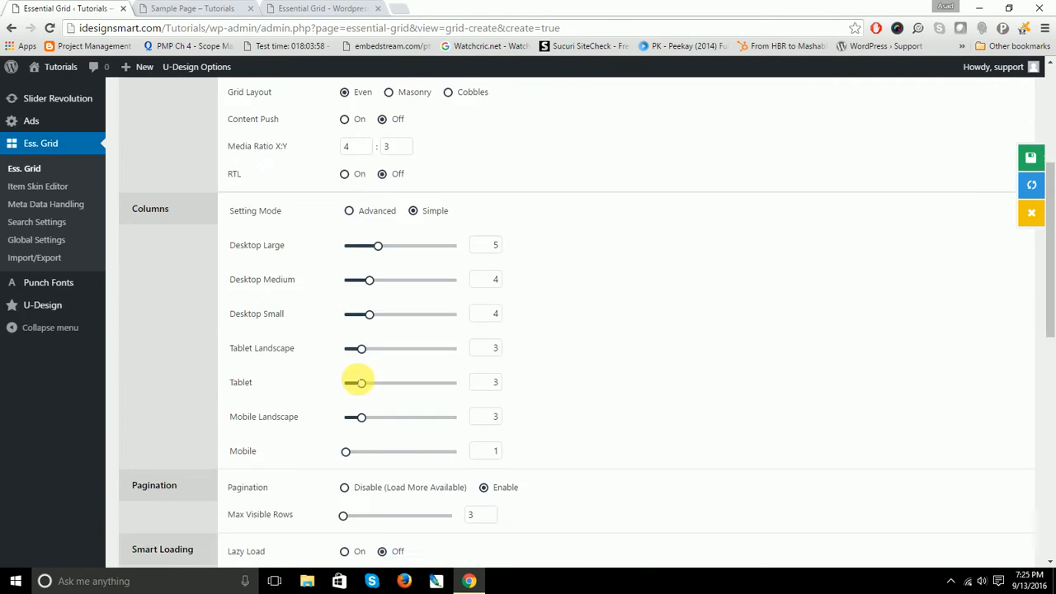
scroll(353, 379, down, 1)
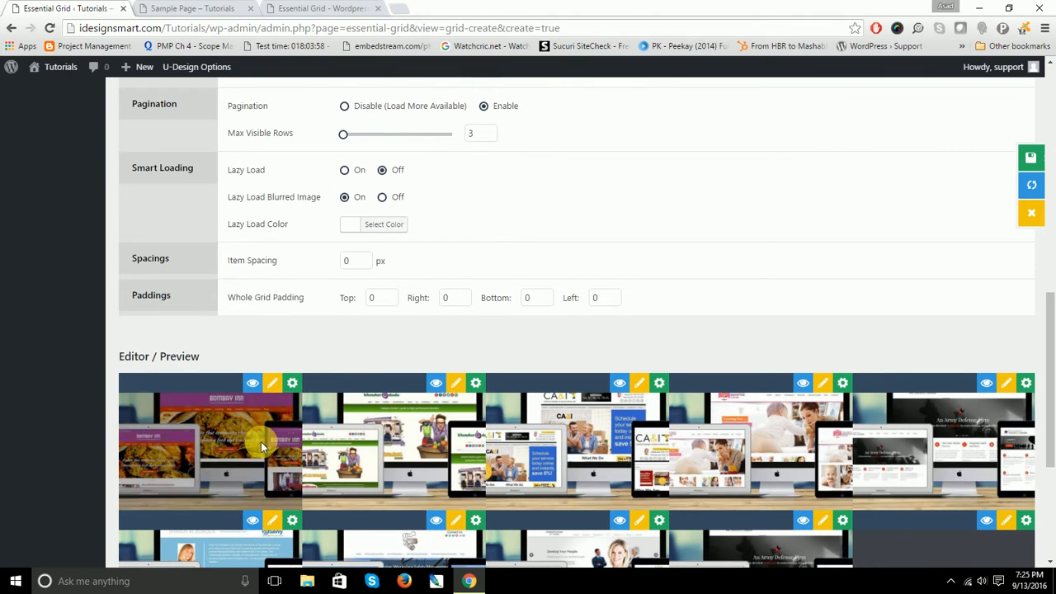
scroll(274, 429, up, 5)
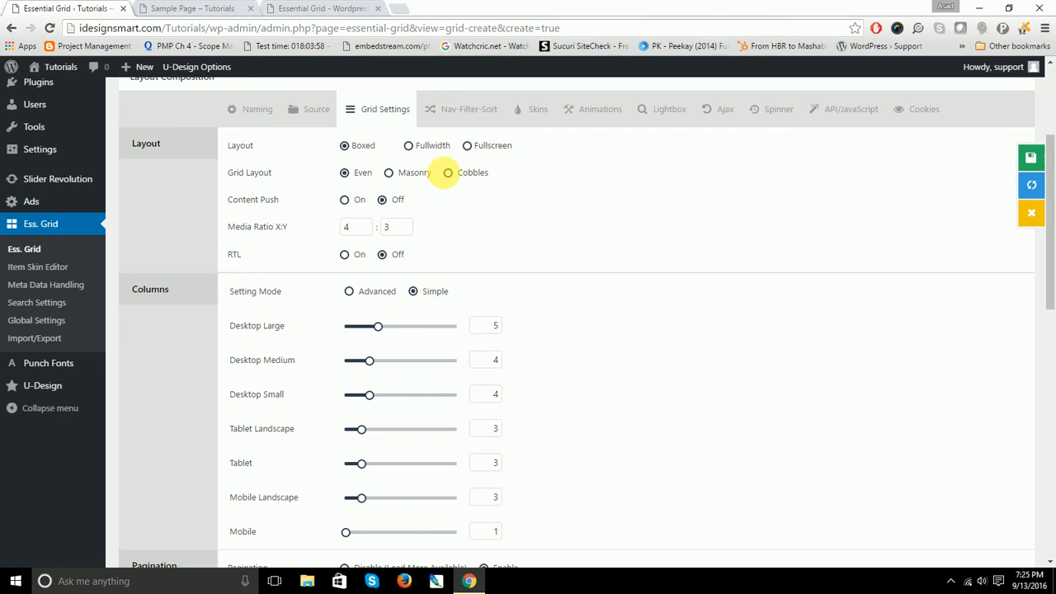
scroll(501, 243, down, 4)
scroll(505, 239, down, 4)
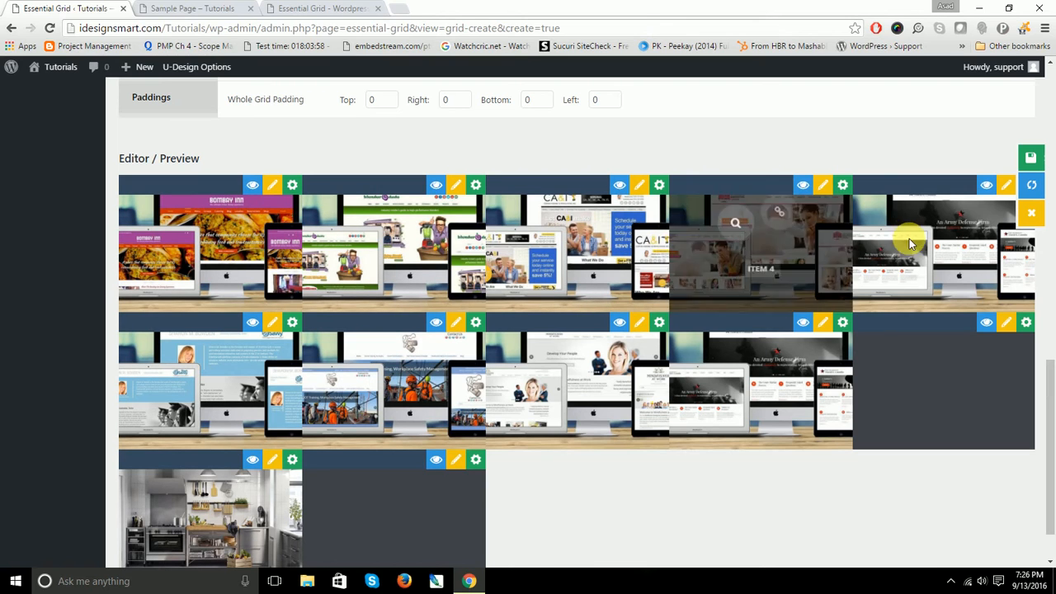
mouse_move(908, 247)
scroll(906, 252, up, 15)
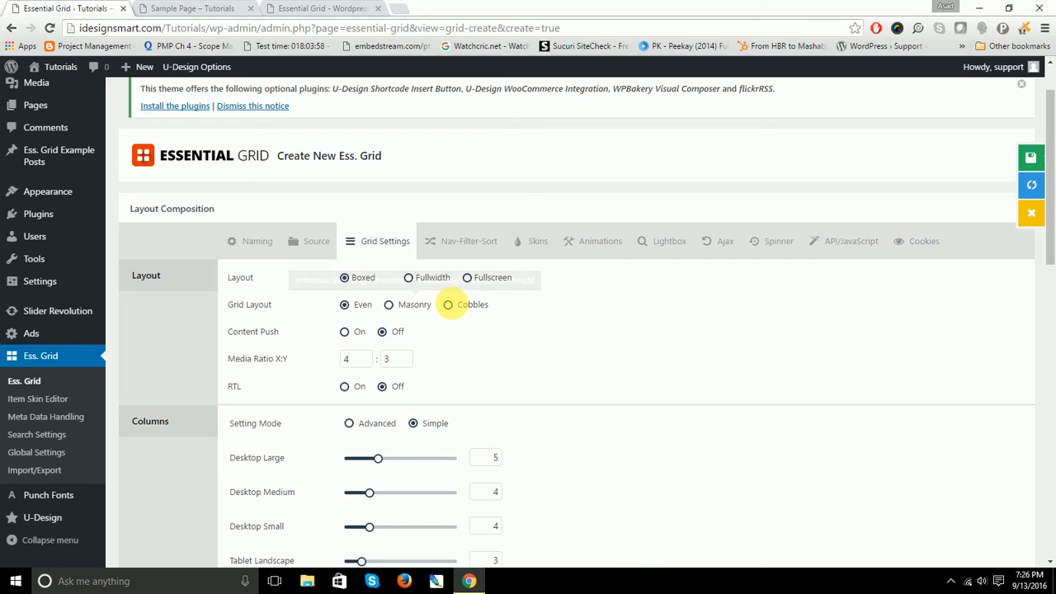
Try the Cobbles grid layout with Use Cobbles Pattern on, and return the grid layout to Even.
click(448, 304)
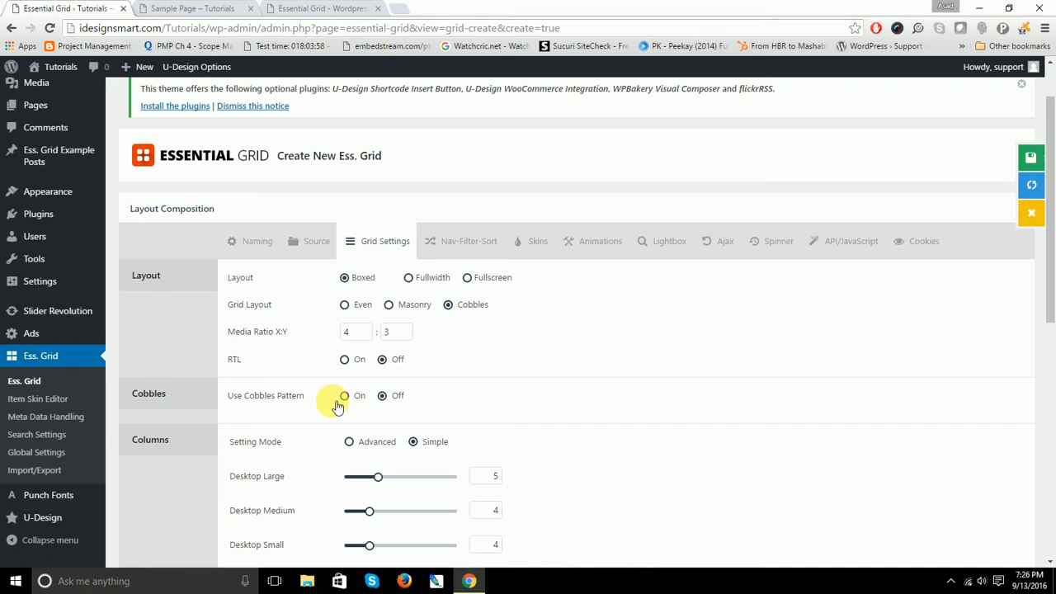
mouse_move(256, 402)
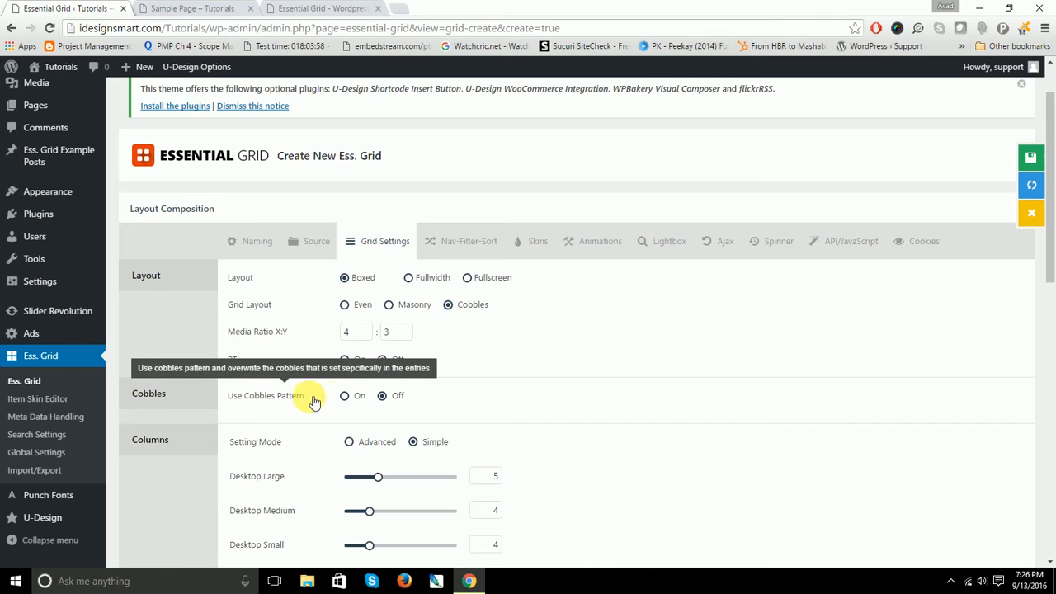
click(344, 396)
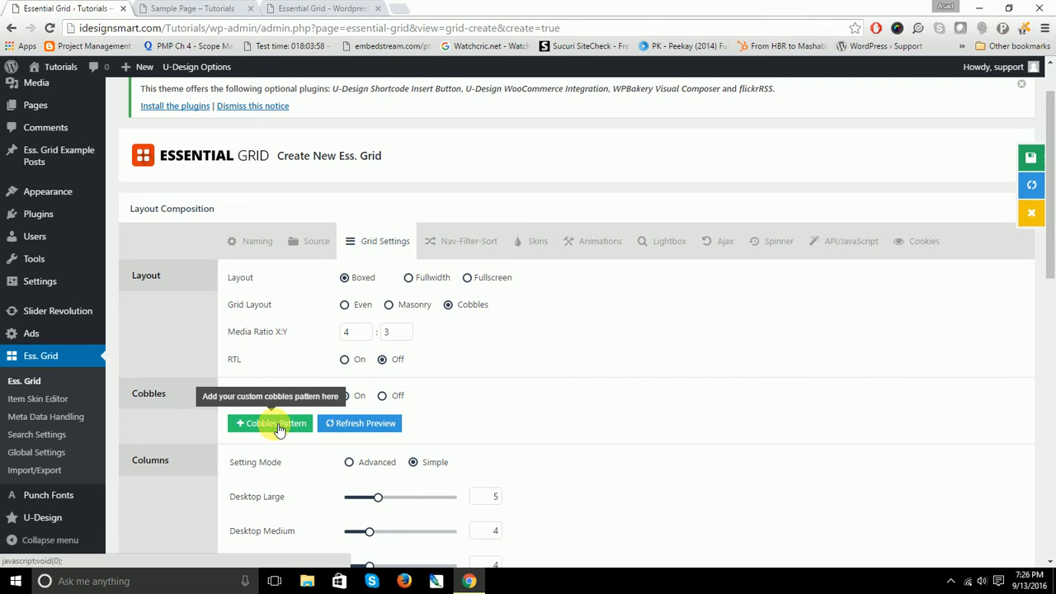
click(345, 305)
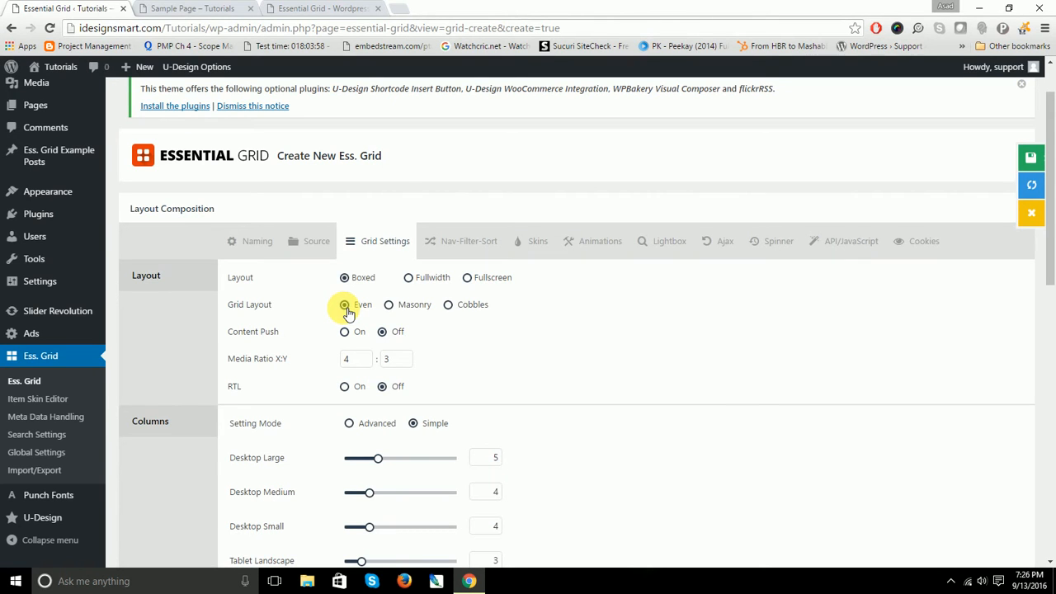
Examine the Media Ratio X:Y values and the Desktop Large column count in the grid settings.
scroll(348, 311, down, 4)
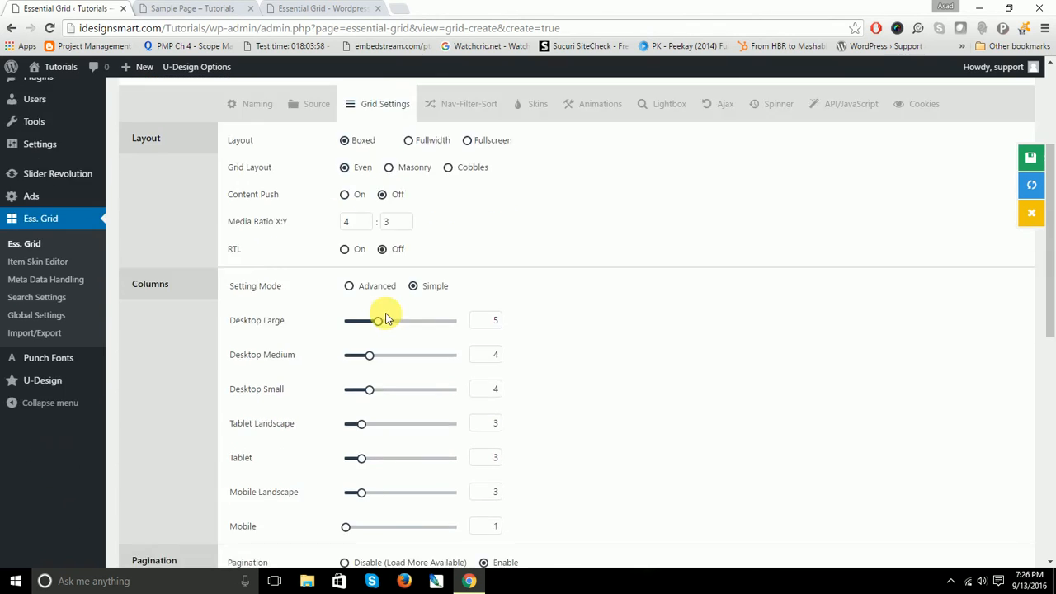
click(495, 128)
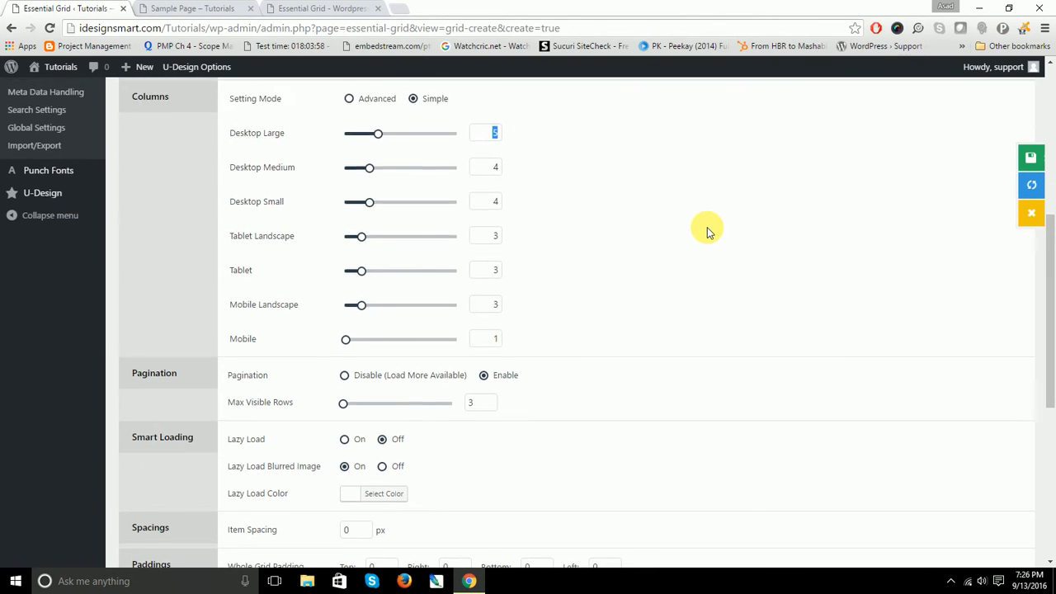
scroll(707, 232, up, 2)
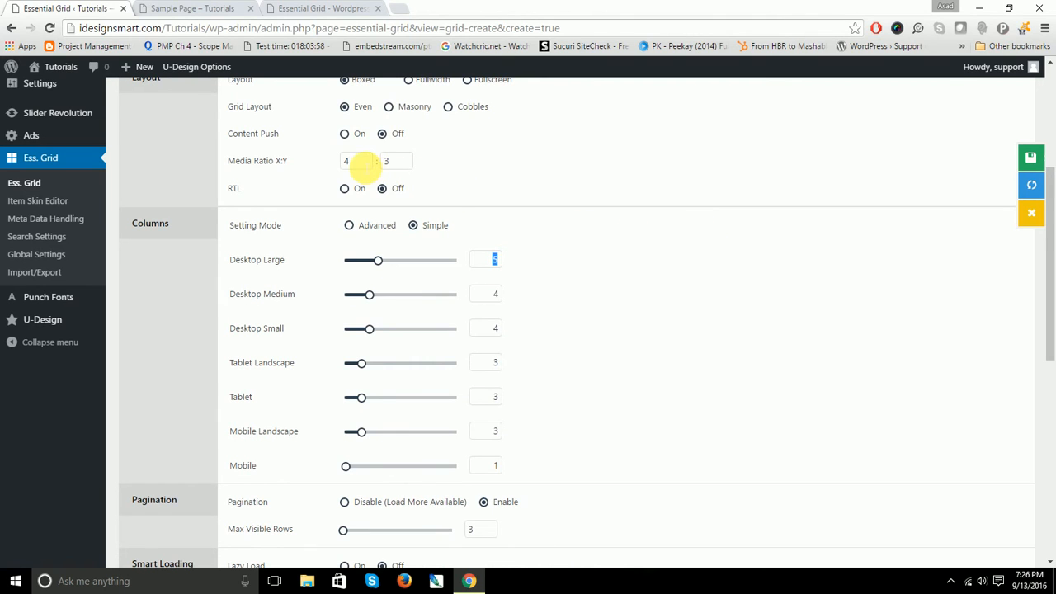
click(350, 161)
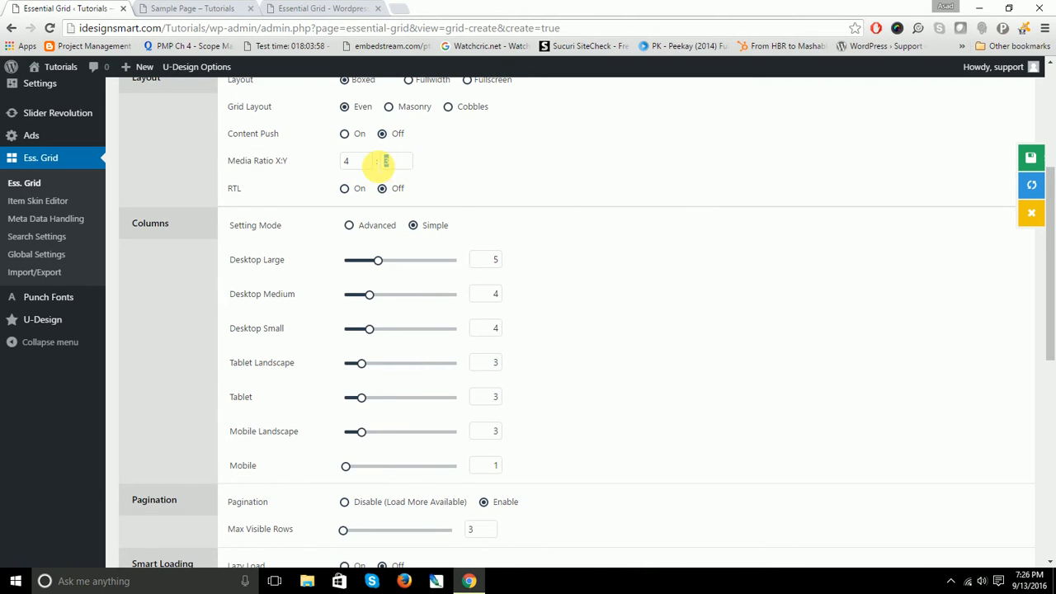
click(386, 161)
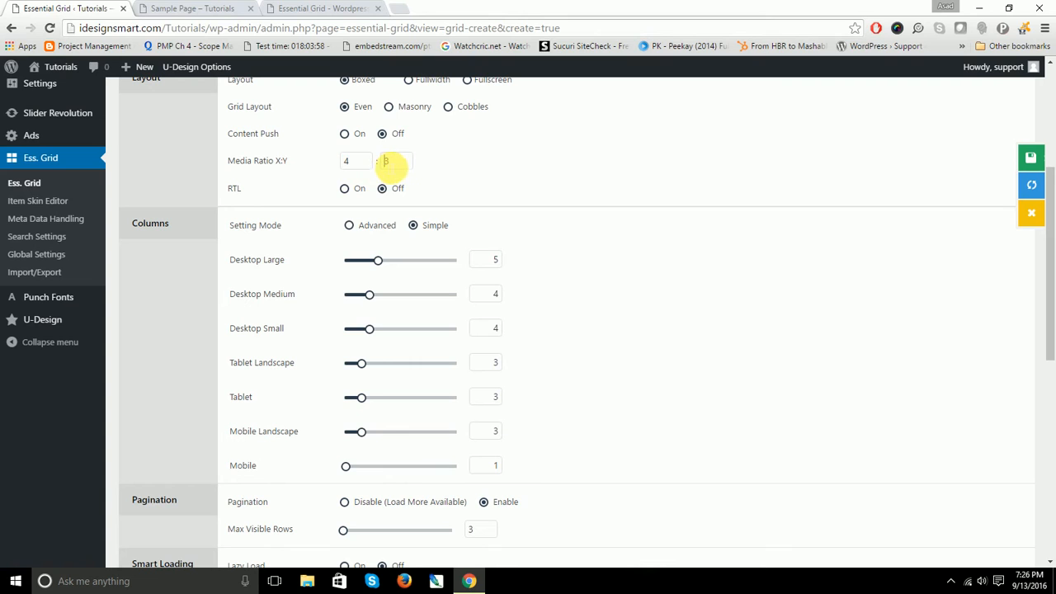
scroll(575, 262, down, 1)
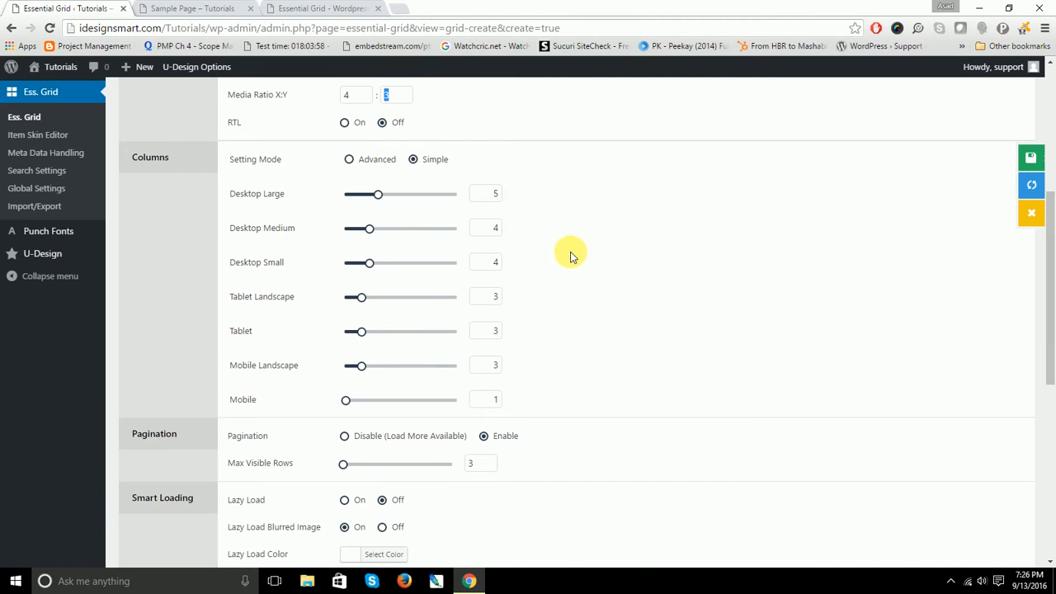
click(493, 193)
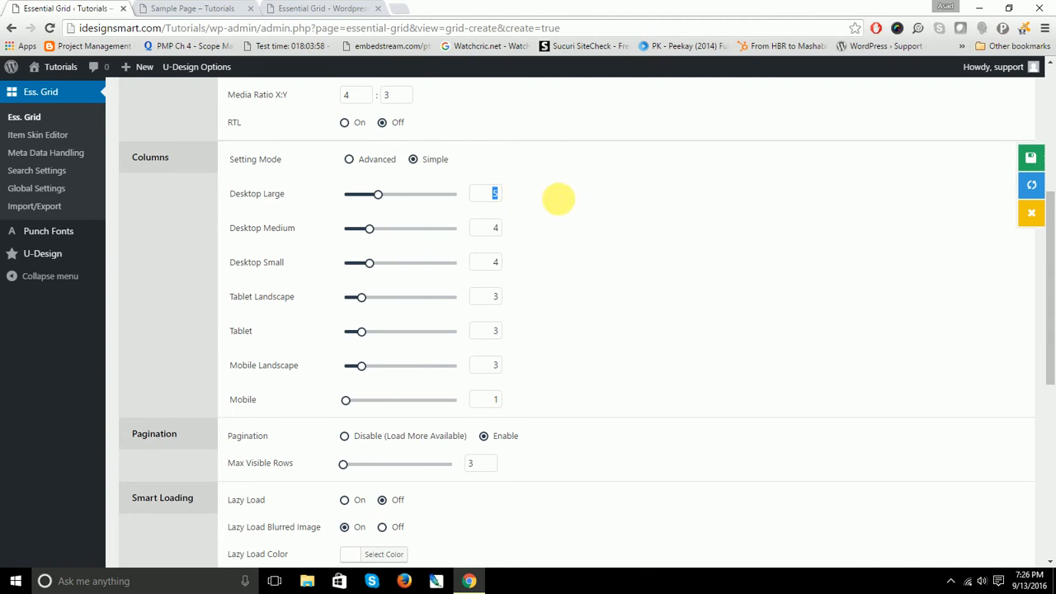
Check the column counts for each device size against the rows of items in the grid preview.
scroll(637, 239, down, 2)
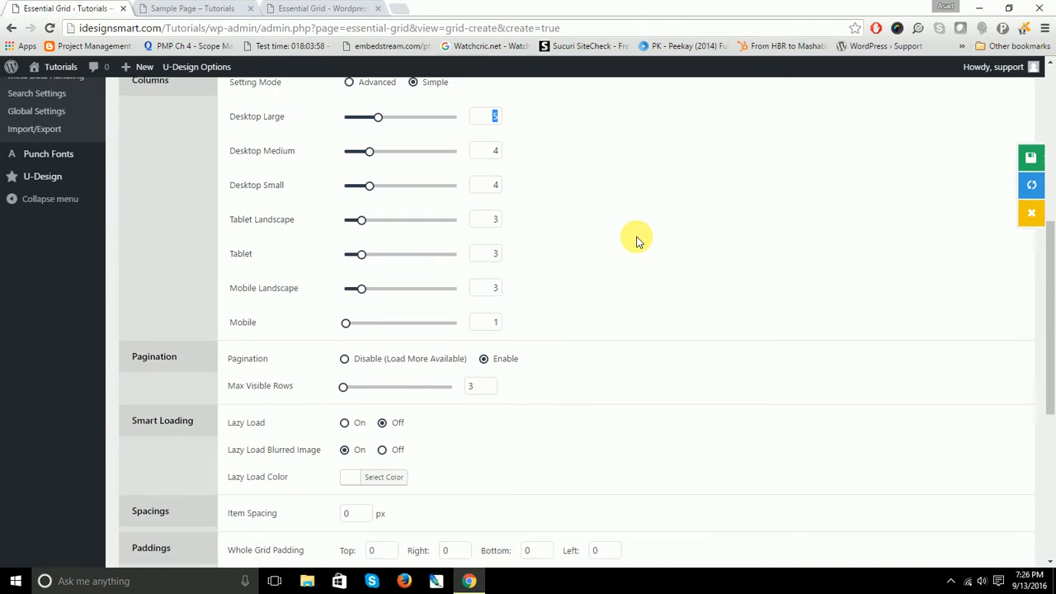
scroll(635, 238, up, 1)
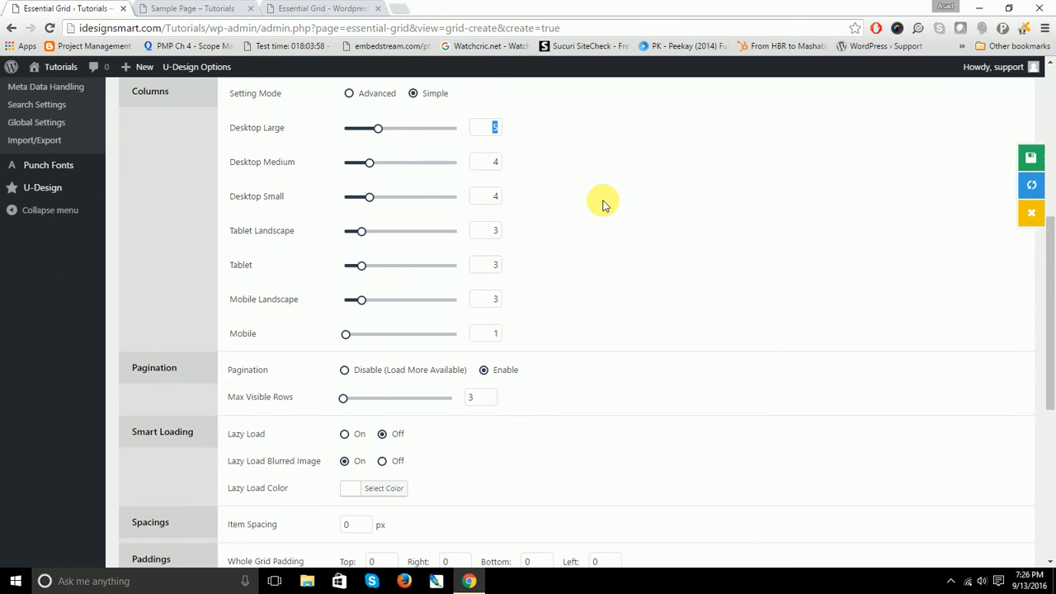
scroll(603, 205, down, 3)
scroll(603, 204, up, 3)
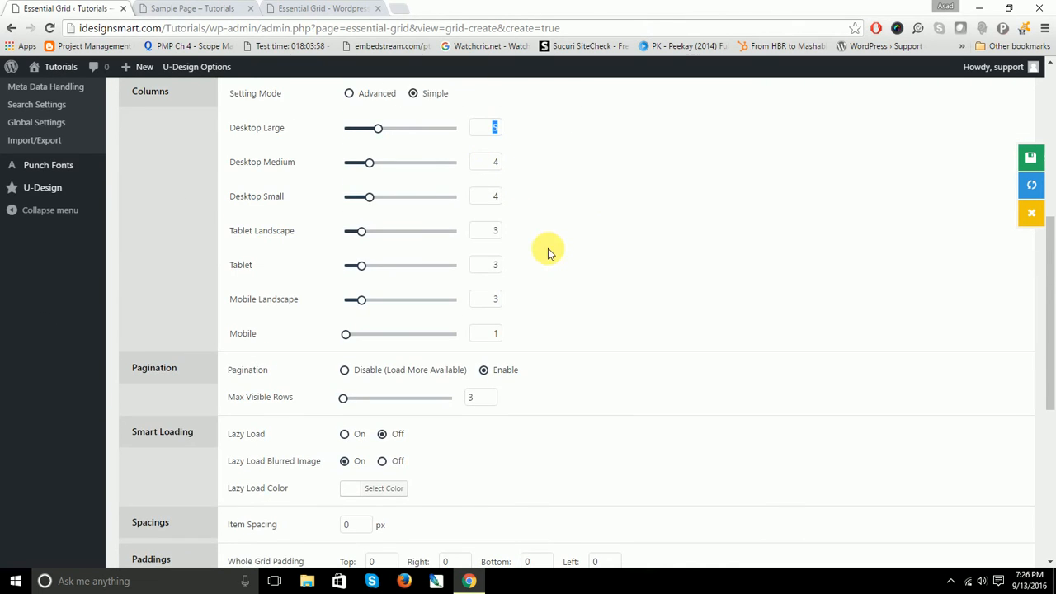
scroll(550, 253, down, 5)
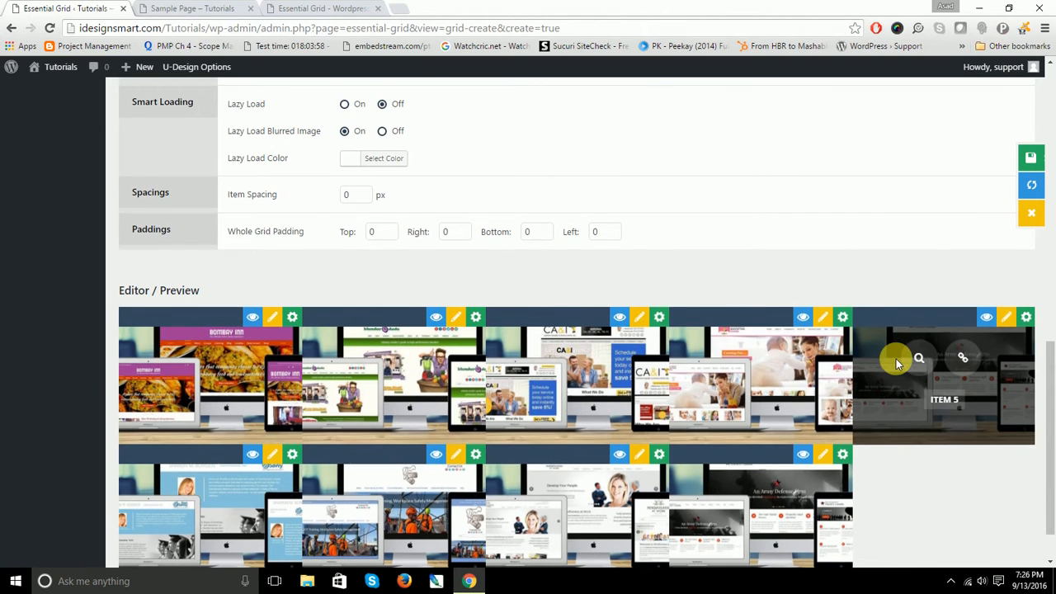
scroll(896, 358, up, 8)
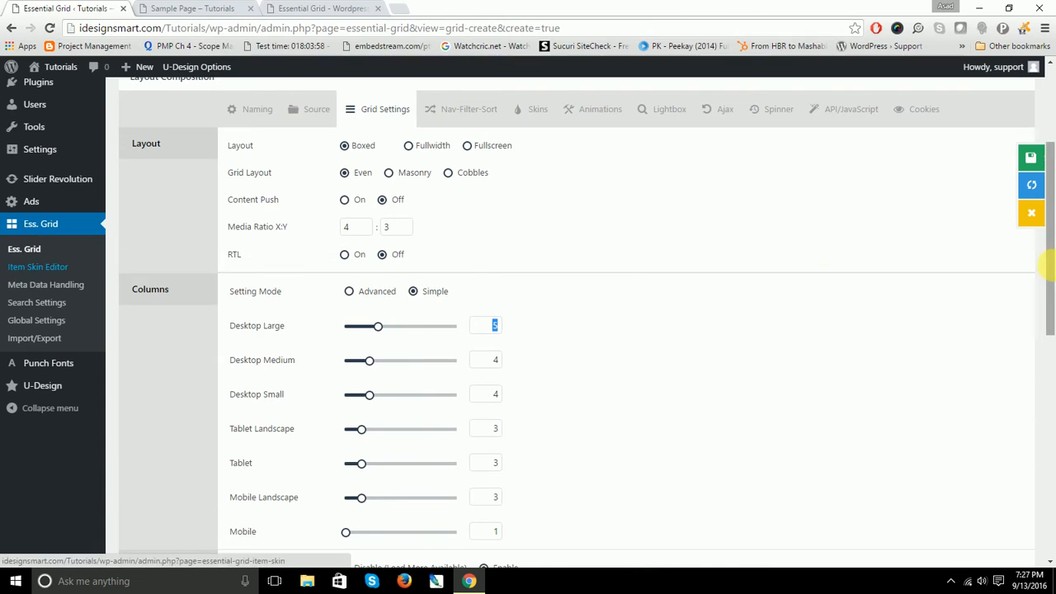
View the published Sample Page, and return to the grid settings to review the media ratio and Desktop Large columns.
click(202, 9)
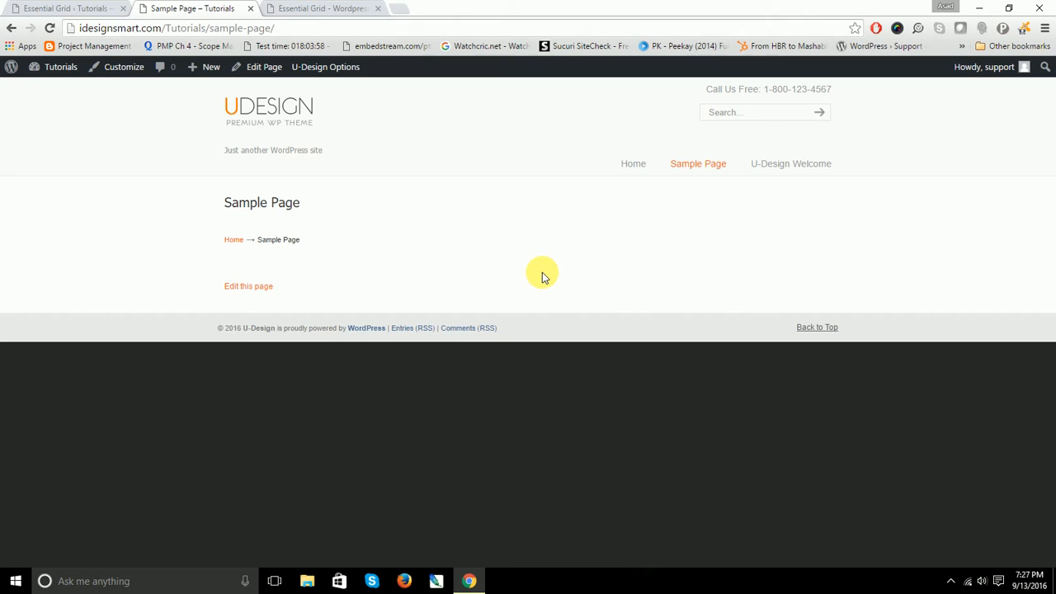
click(48, 10)
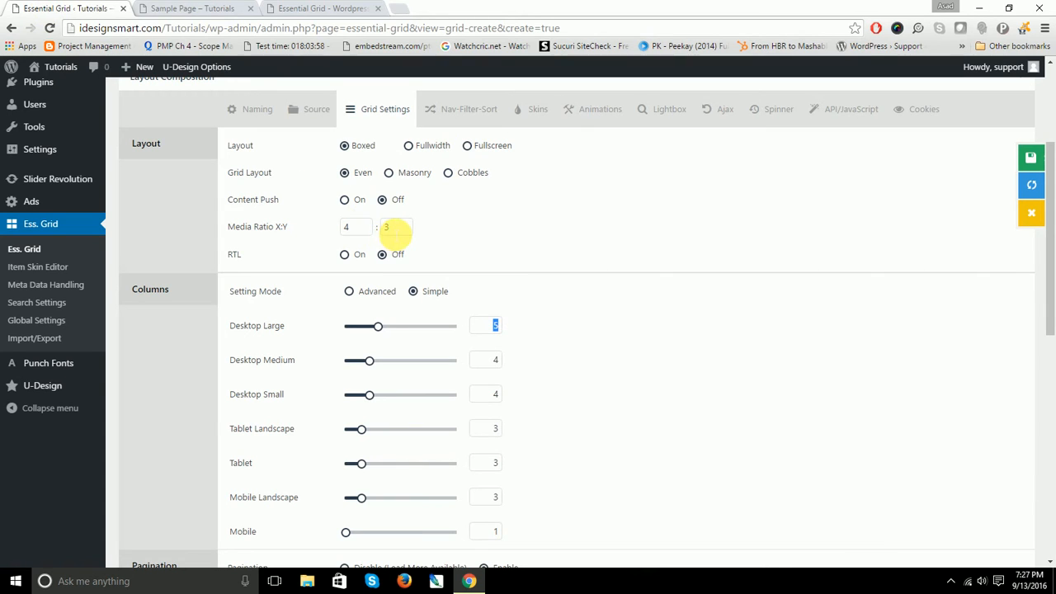
double_click(396, 229)
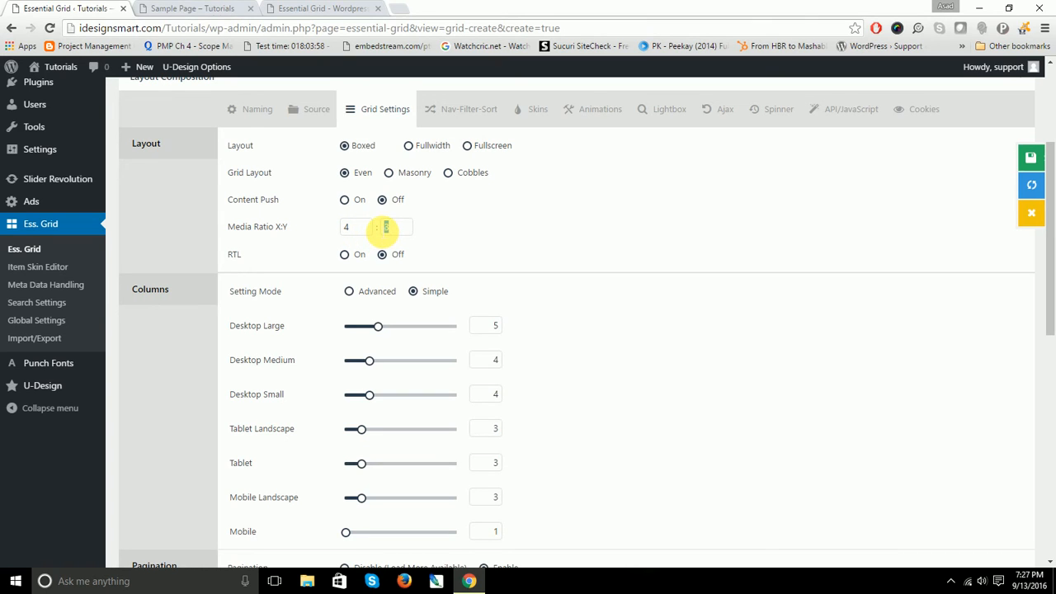
double_click(343, 228)
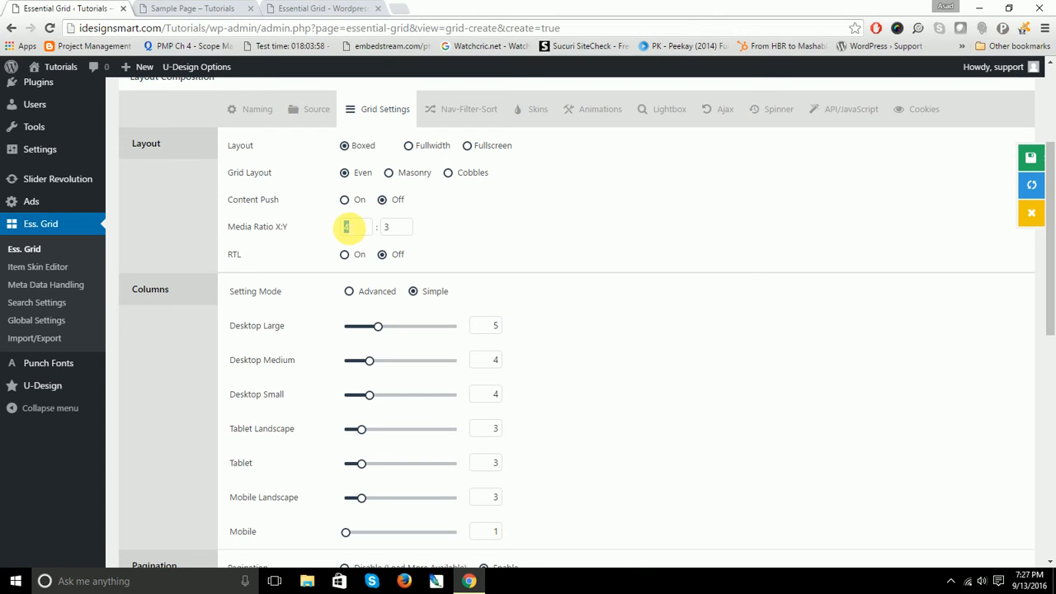
scroll(370, 239, down, 3)
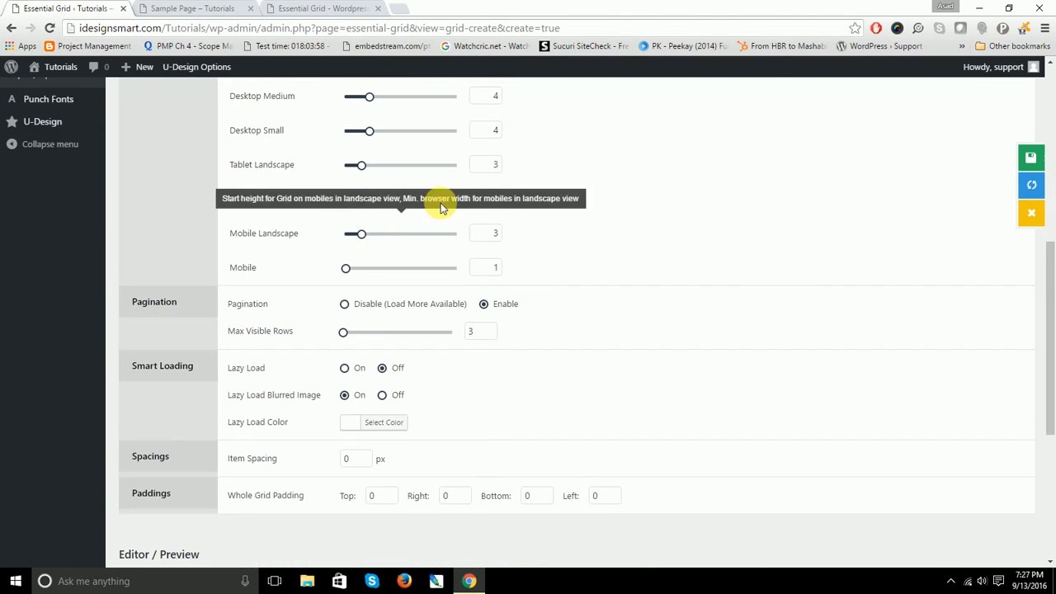
scroll(503, 192, up, 2)
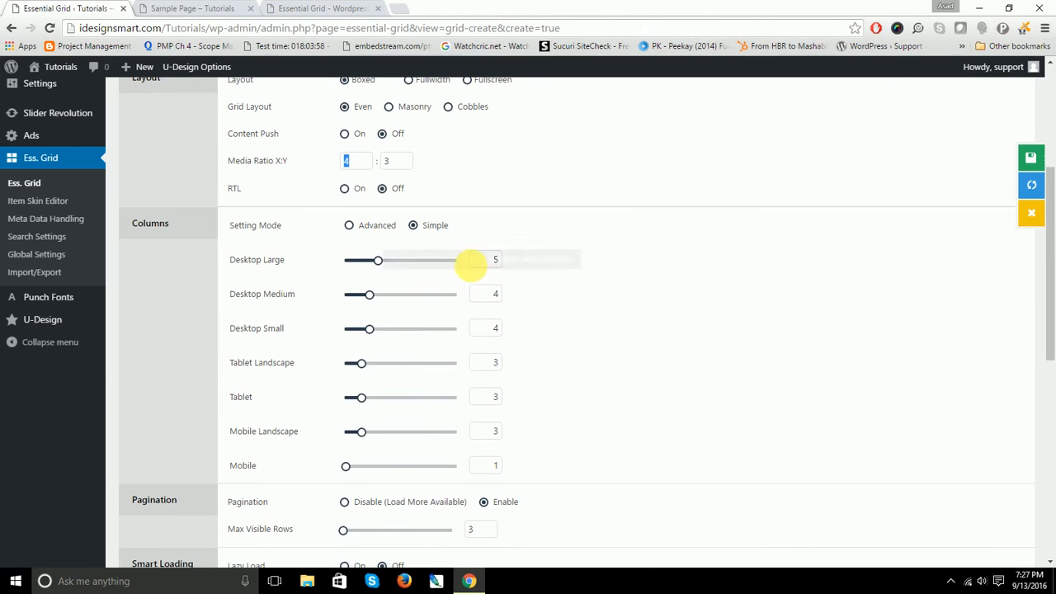
double_click(487, 260)
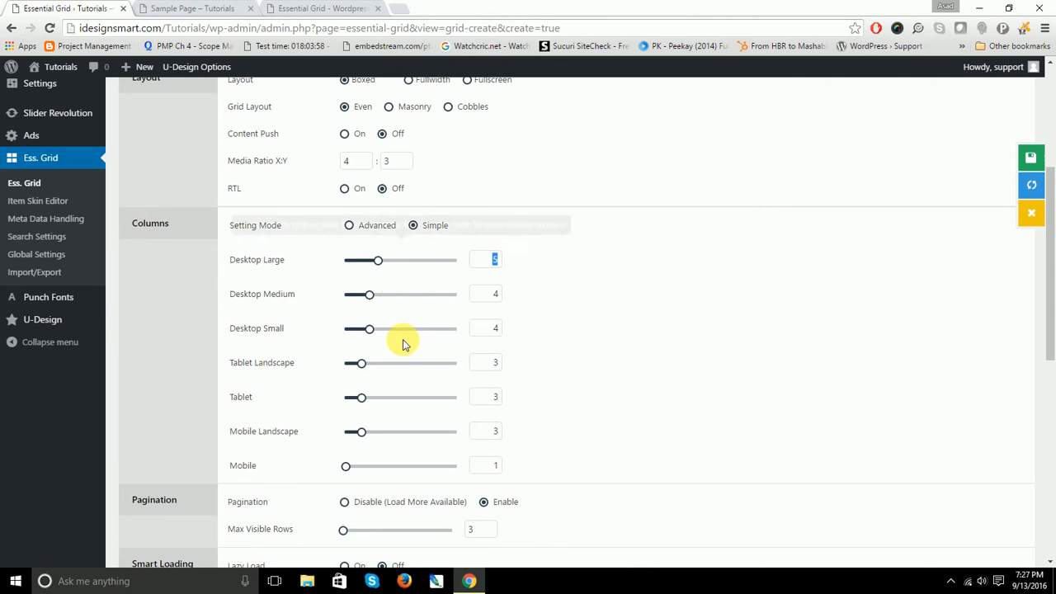
Close the extra Essential Grid browser tab, set the Desktop Large columns to 4, and check the rows in the grid preview.
scroll(405, 344, up, 1)
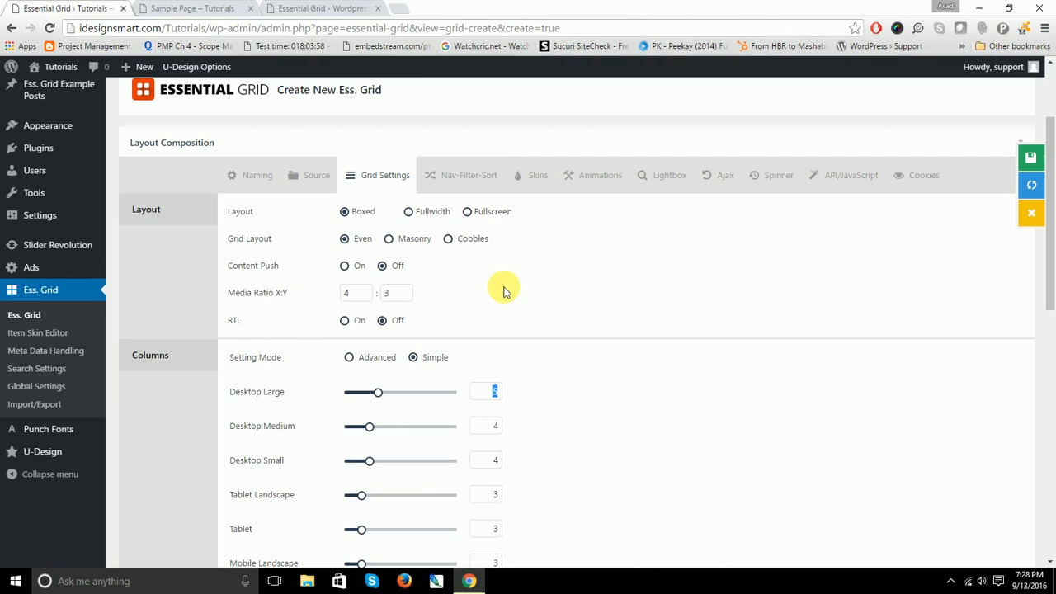
click(377, 9)
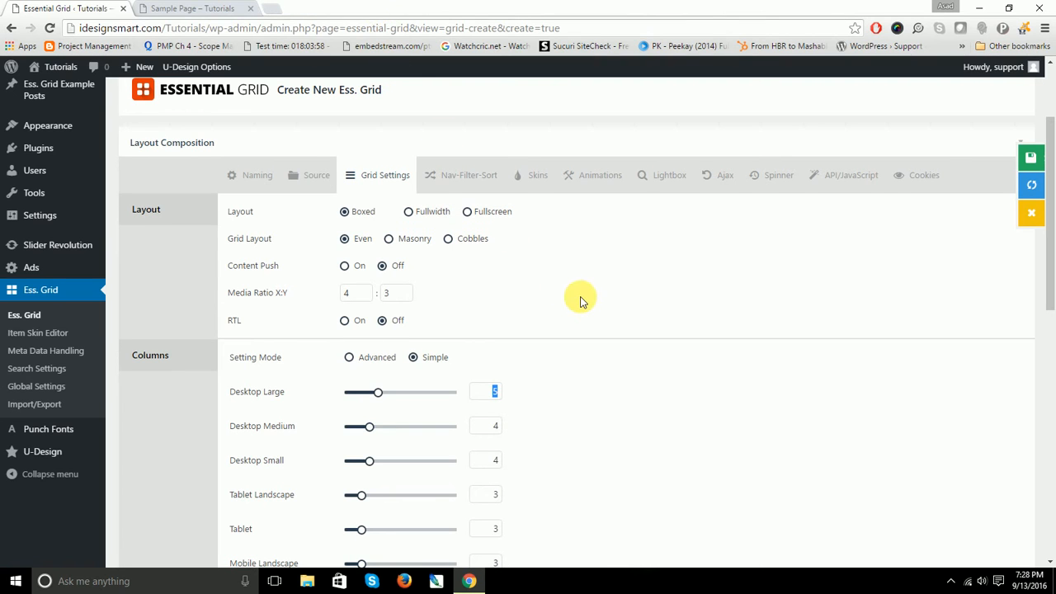
scroll(580, 301, down, 3)
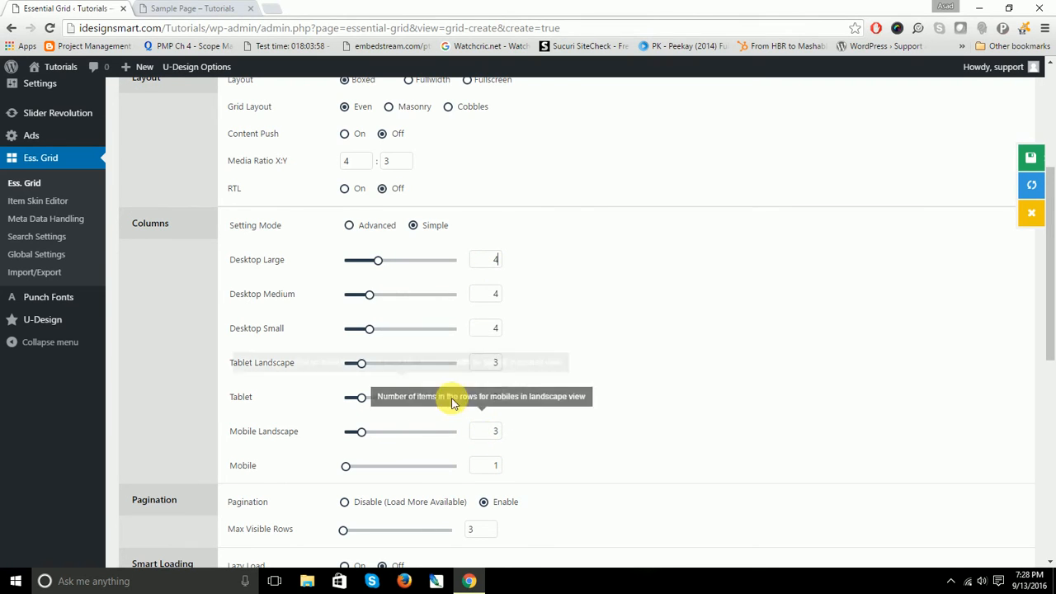
scroll(569, 406, down, 5)
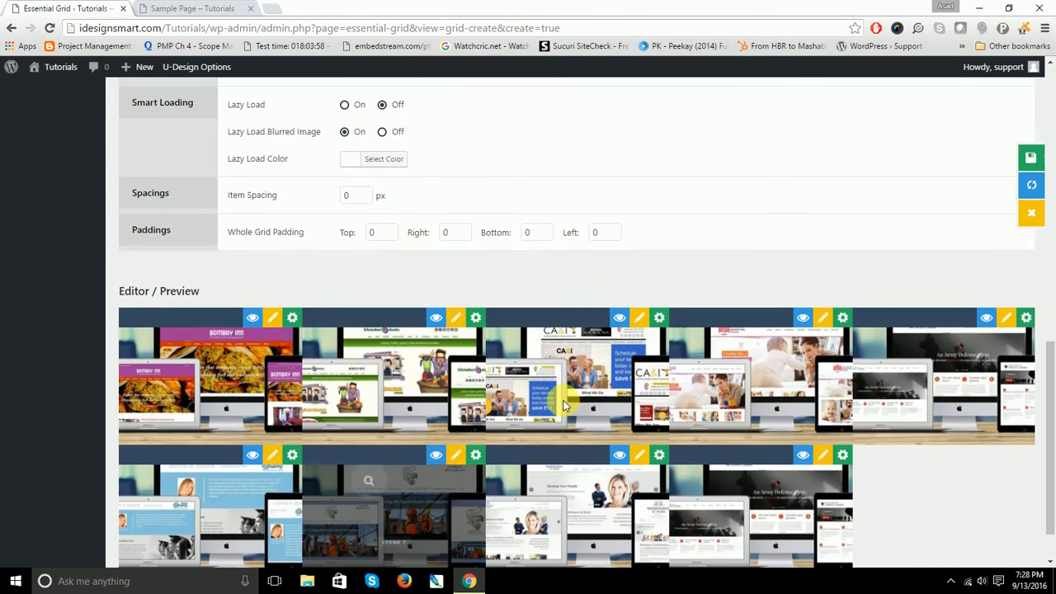
scroll(557, 379, up, 4)
scroll(567, 351, down, 6)
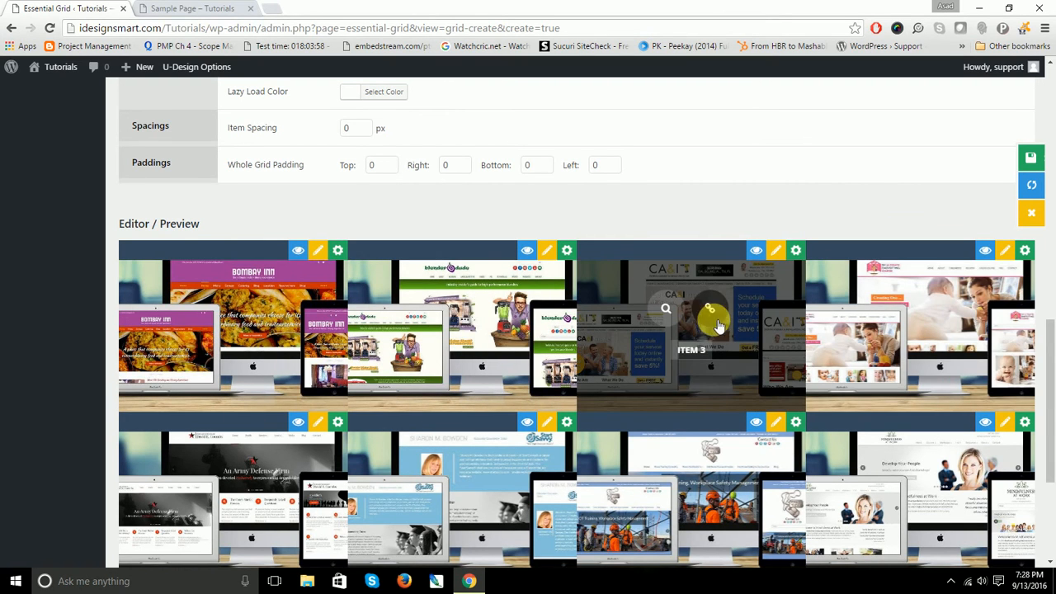
scroll(719, 330, down, 3)
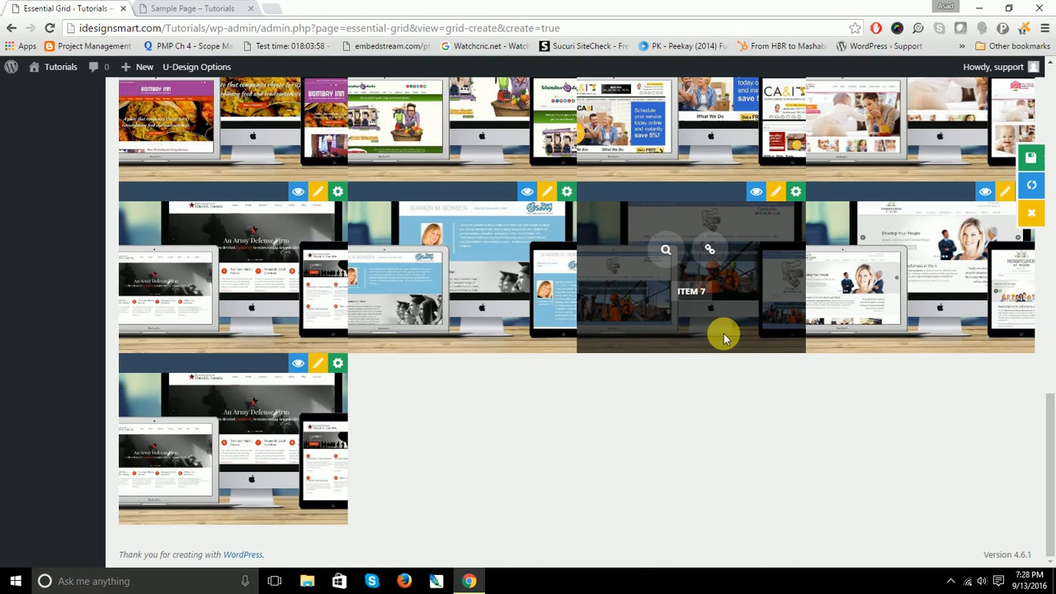
Set the Item Spacing to 13 px and check the gaps between items in the grid preview.
scroll(725, 354, up, 5)
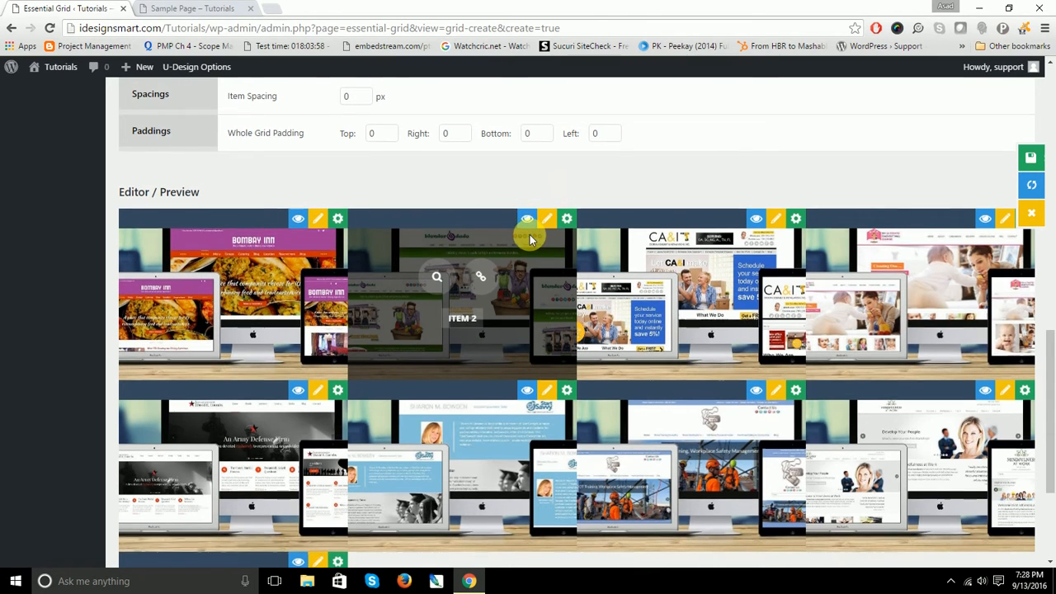
scroll(530, 227, up, 4)
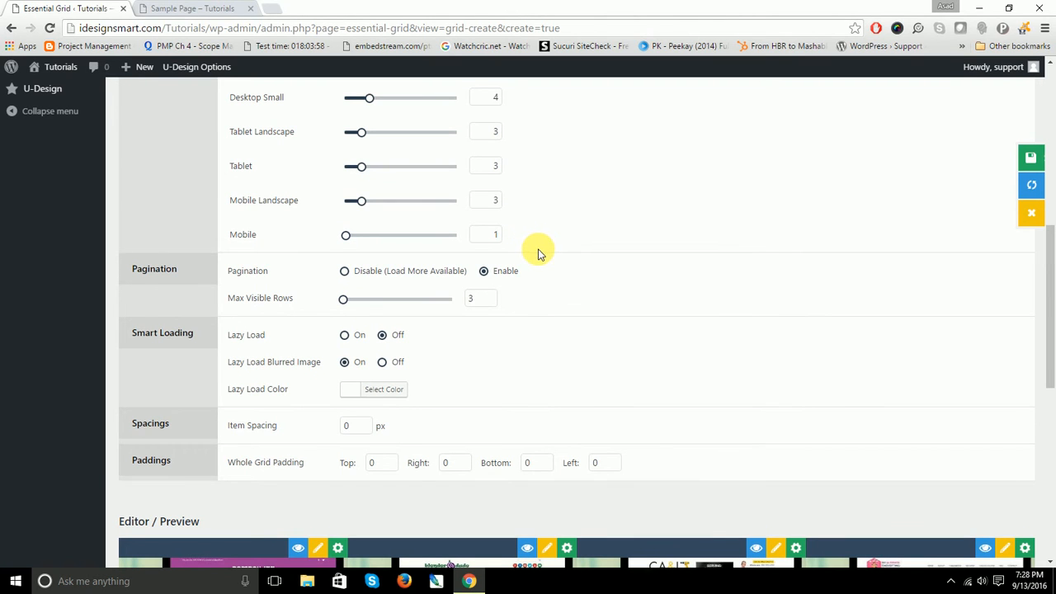
scroll(542, 255, down, 3)
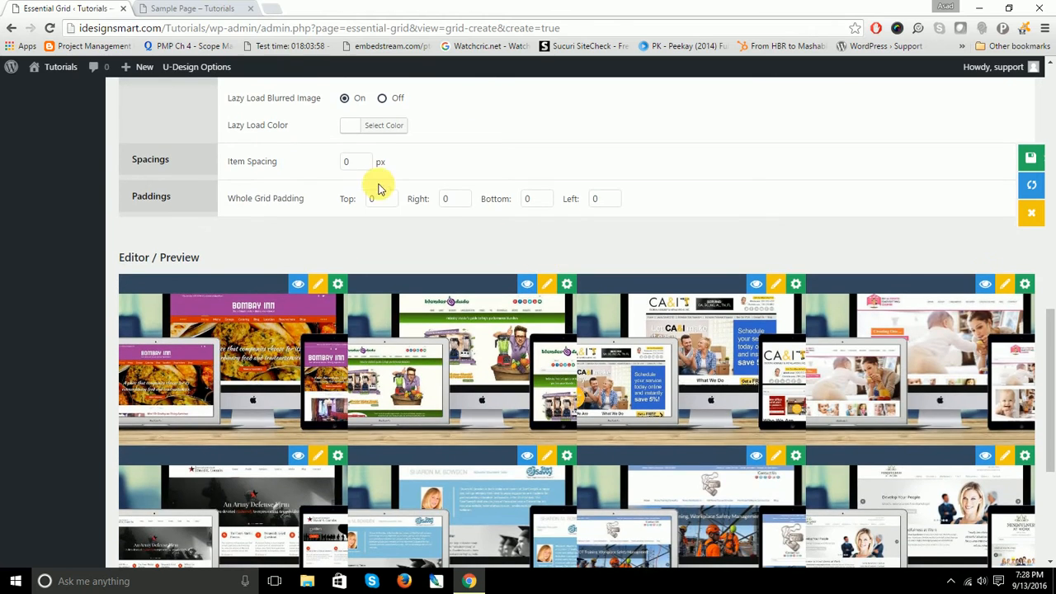
double_click(347, 162)
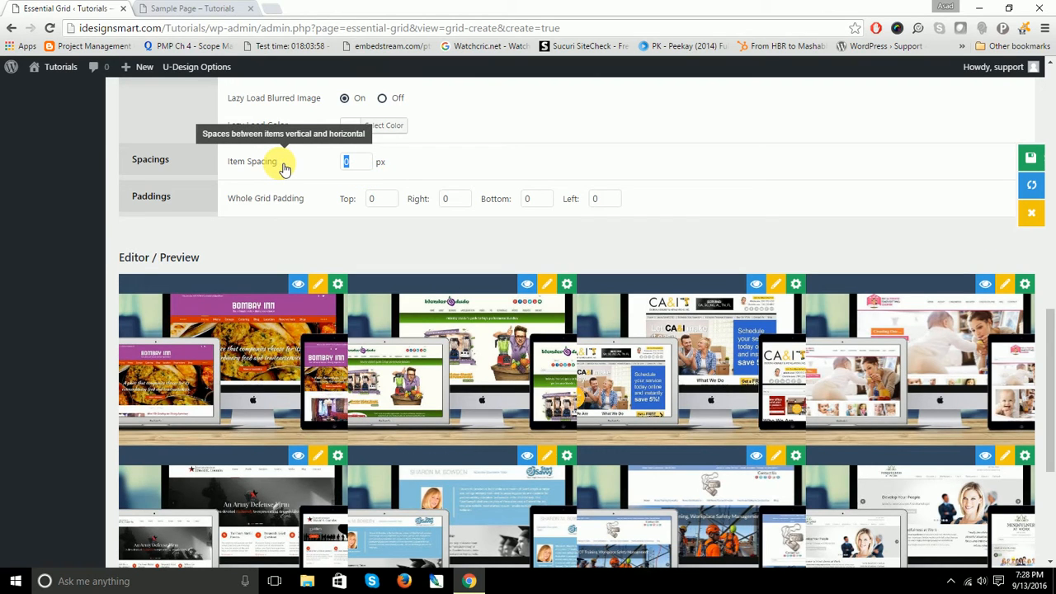
text(13)
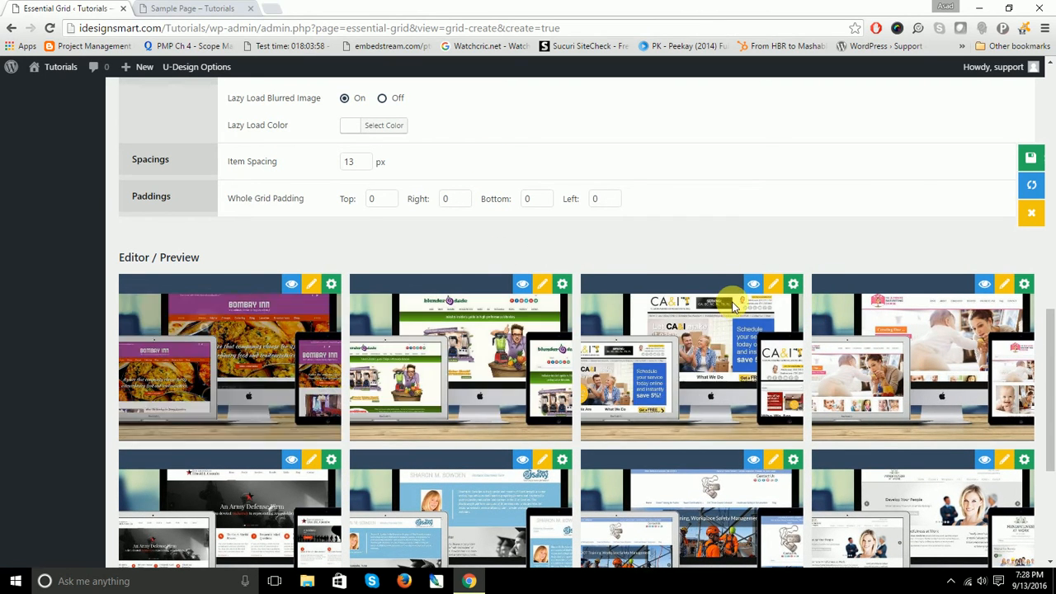
scroll(727, 289, down, 3)
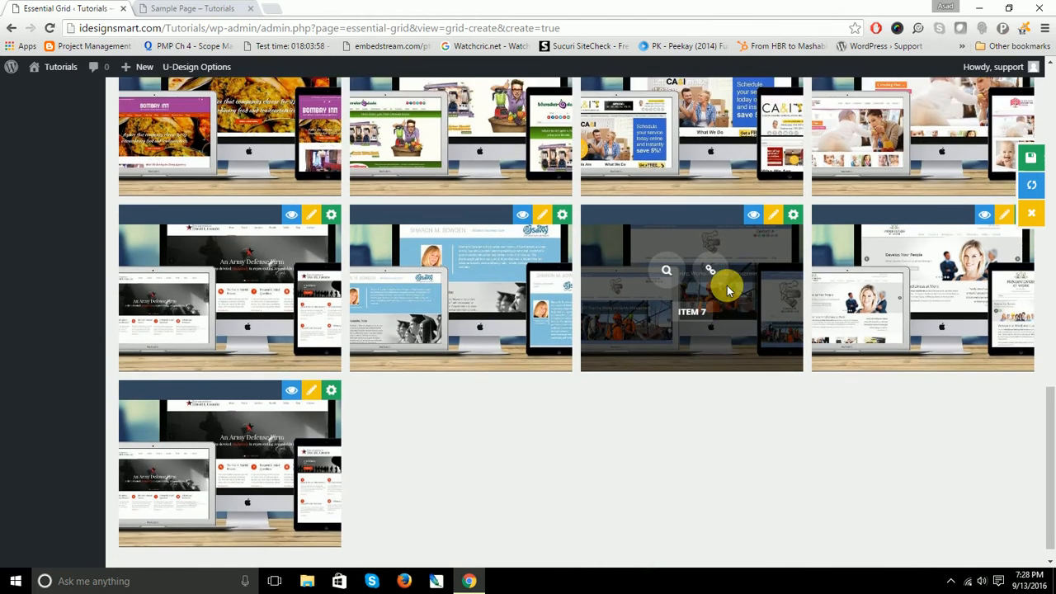
Set the pagination's Max Visible Rows to 2 and check the grid preview.
scroll(727, 285, up, 10)
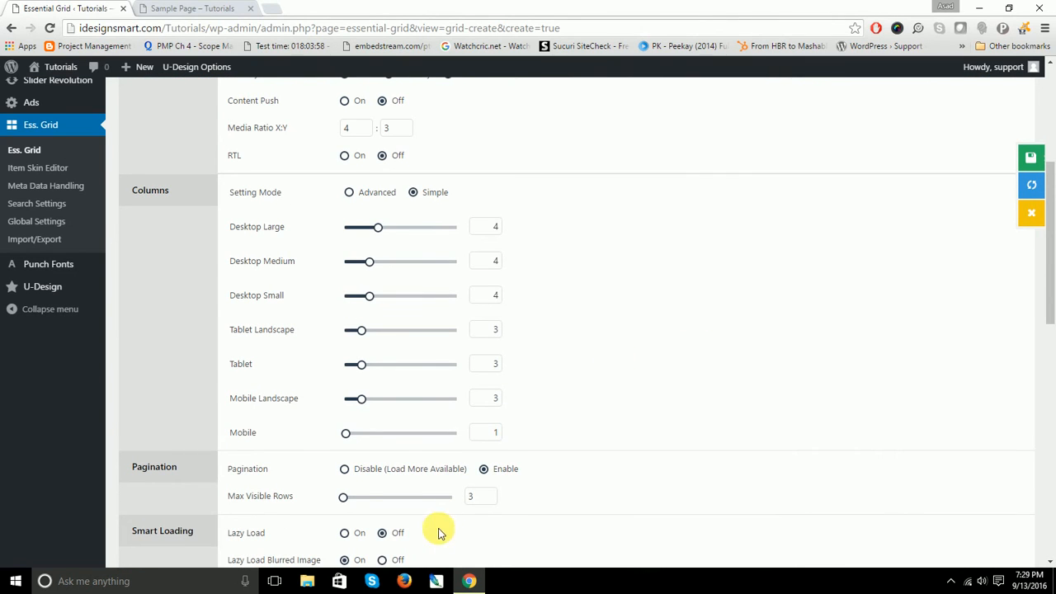
drag(491, 496, 437, 499)
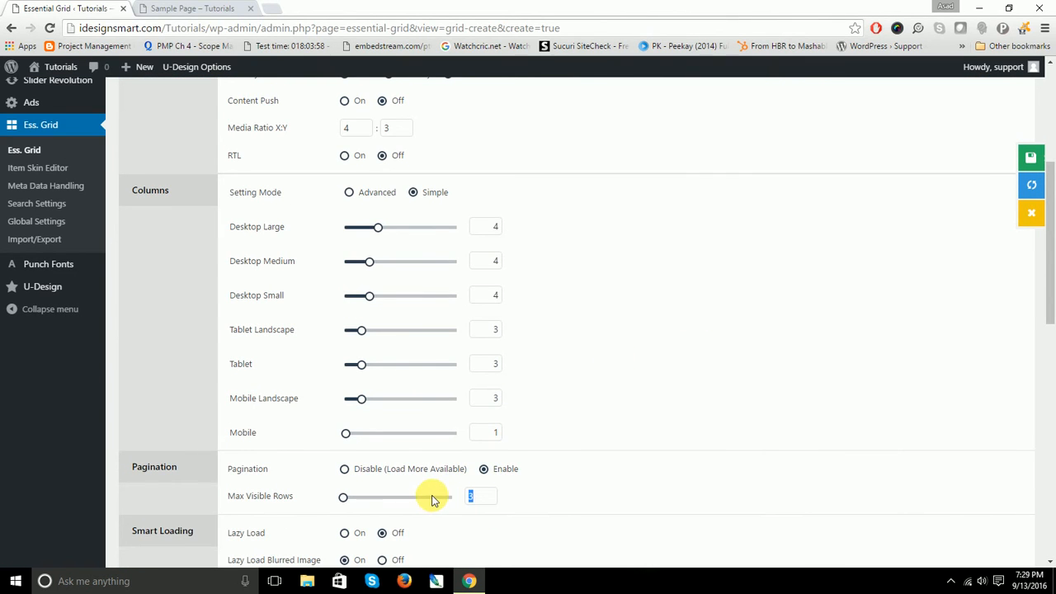
text(2)
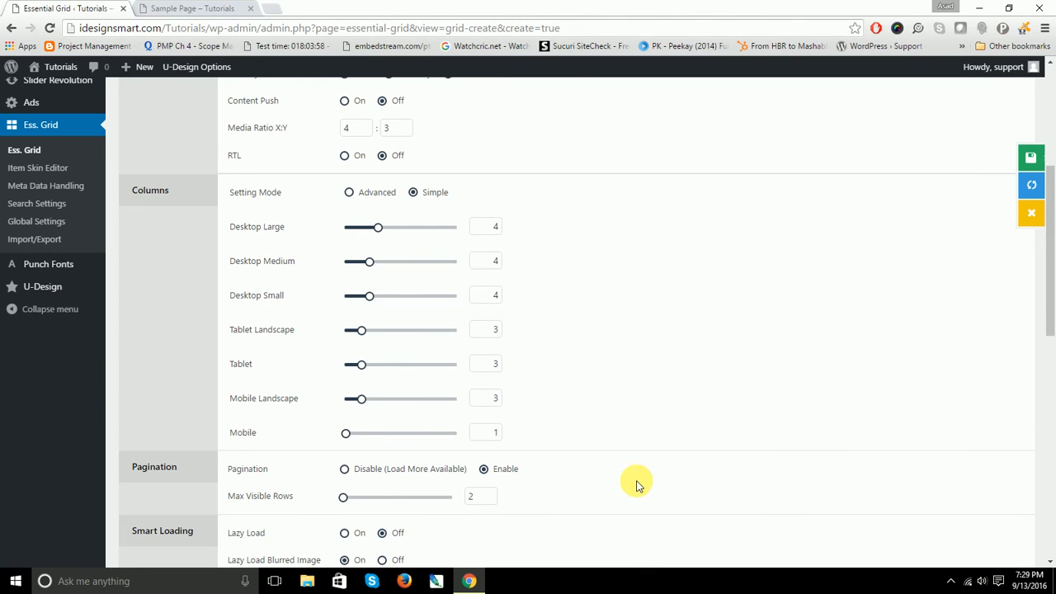
scroll(636, 482, down, 10)
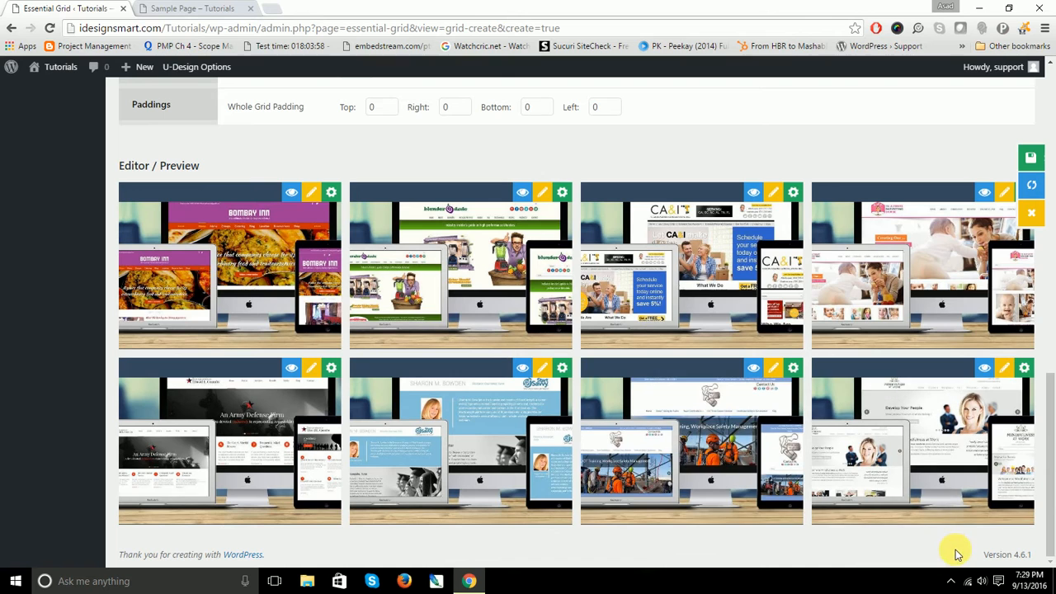
scroll(941, 542, up, 15)
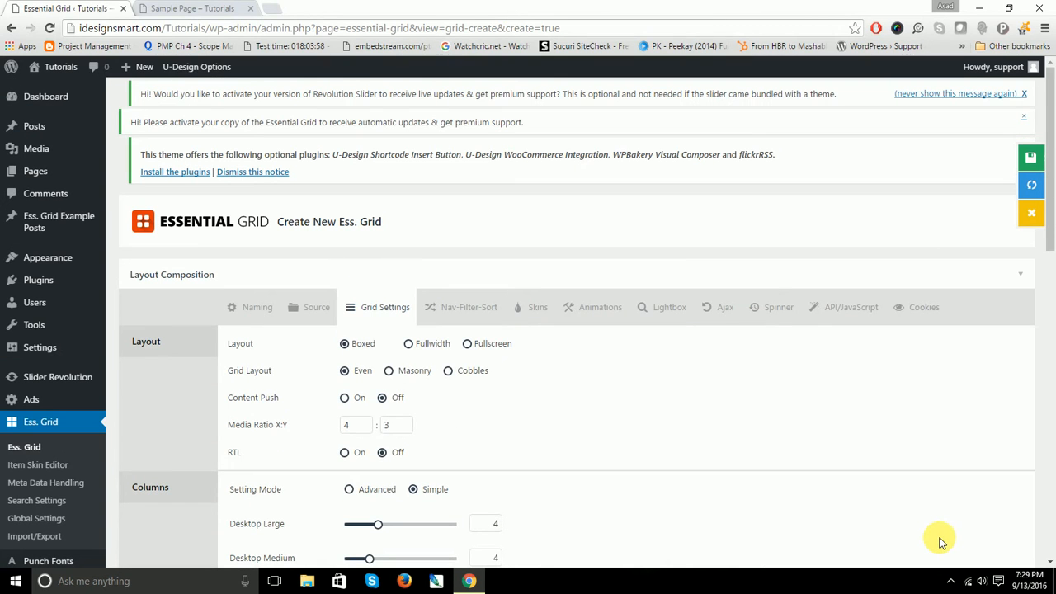
scroll(942, 542, down, 10)
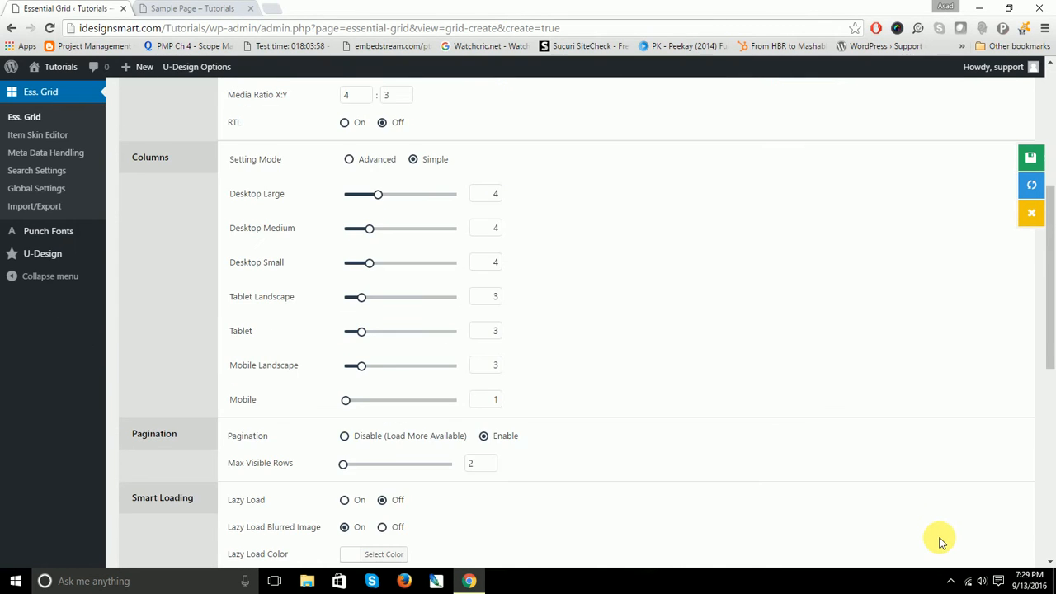
In the Nav-Filter-Sort settings, place the Pagination module in Dropzone Bottom 2 and the Filter 1 module in Dropzone Top 1.
scroll(941, 542, up, 12)
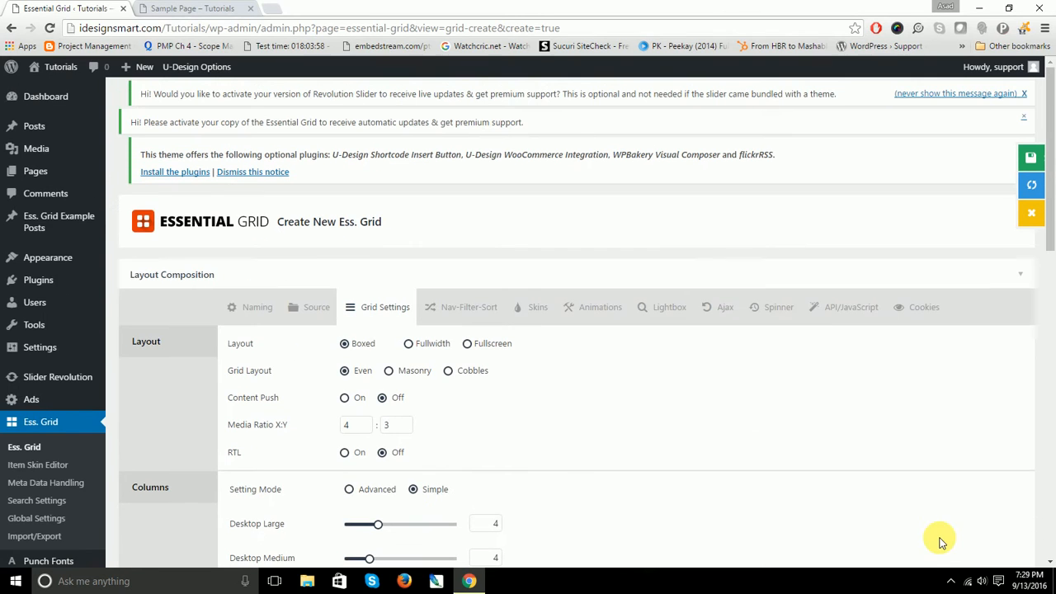
click(464, 310)
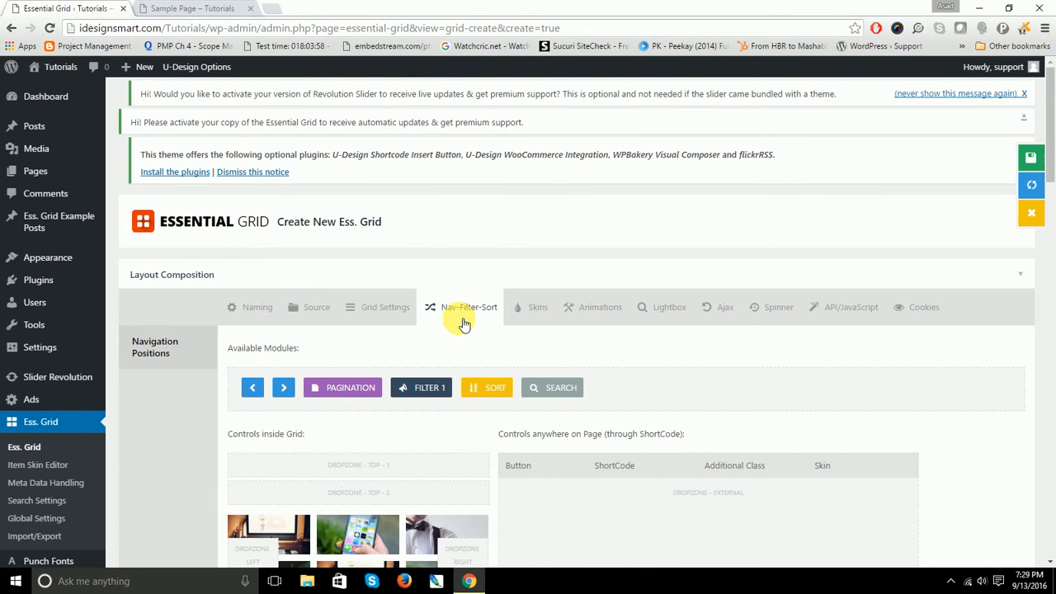
scroll(464, 325, down, 3)
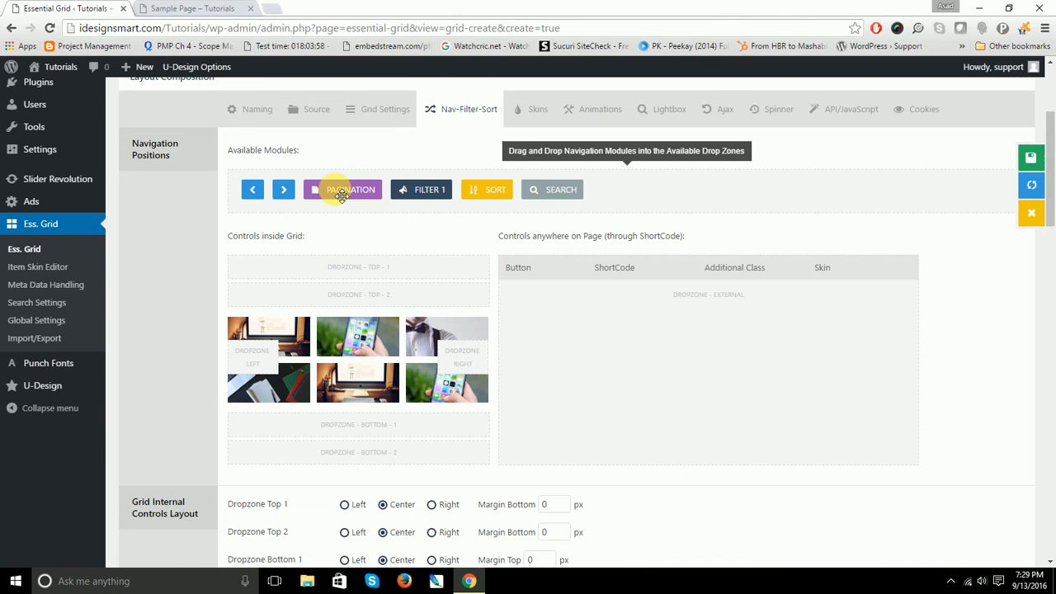
drag(343, 194, 388, 133)
scroll(373, 330, down, 2)
scroll(513, 208, up, 3)
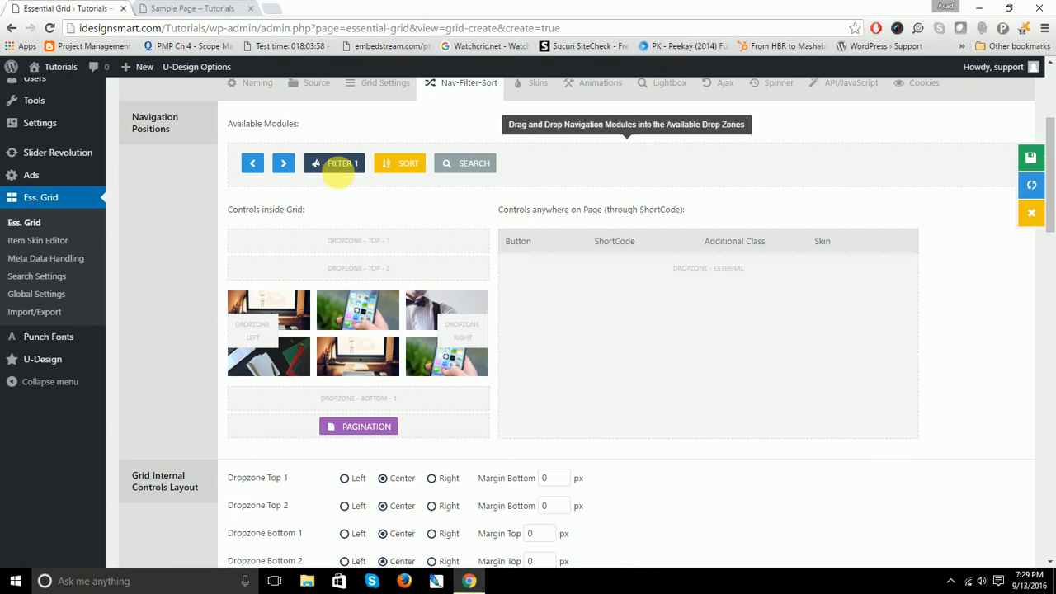
drag(338, 169, 349, 236)
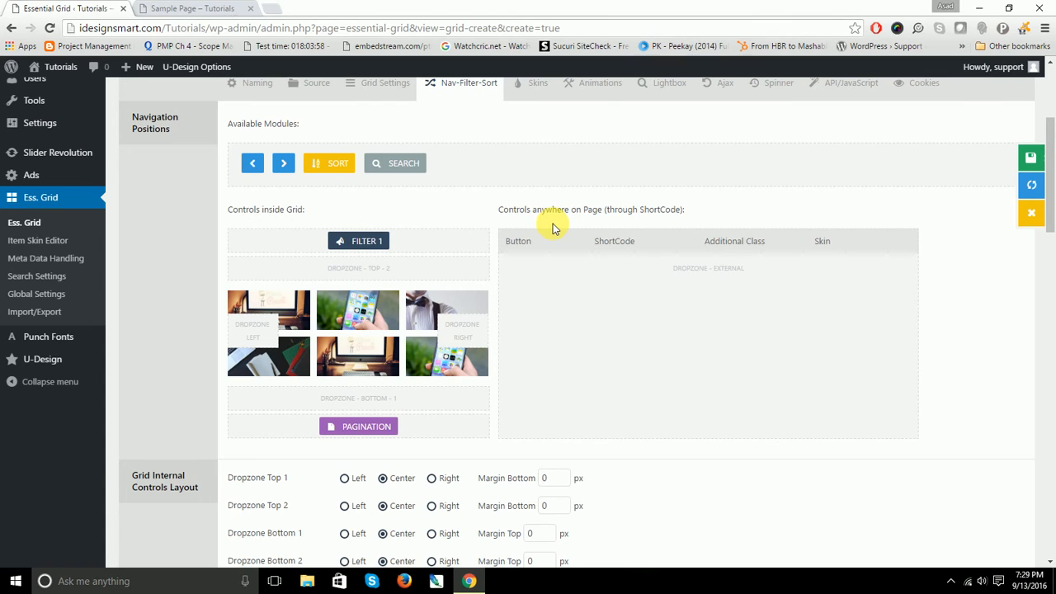
Set the Margin Bottom of Dropzone Top 1 and the Margin Top of Dropzone Bottom 2 to 15 px.
scroll(520, 385, down, 3)
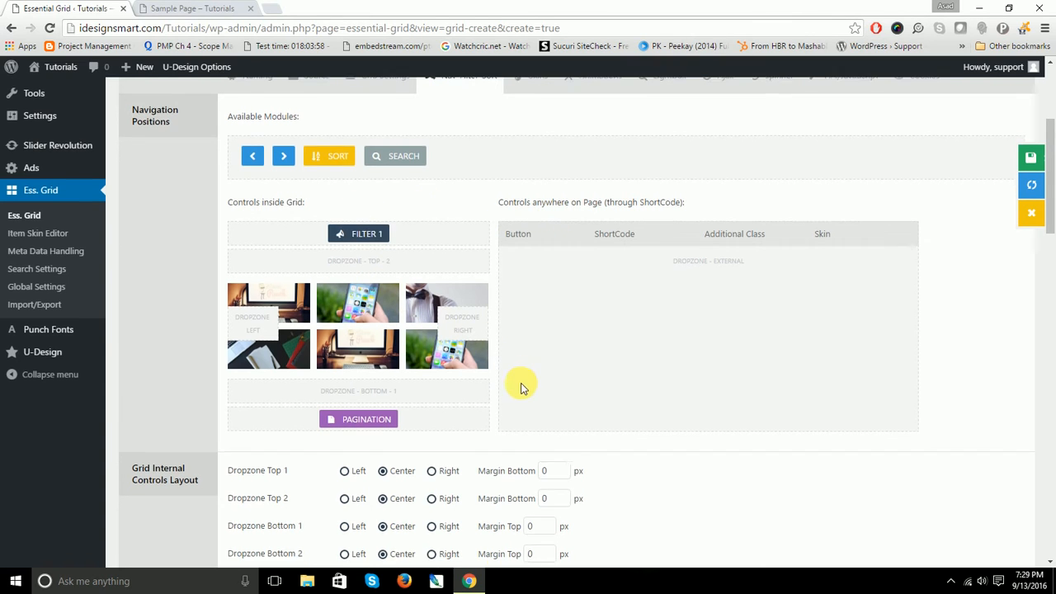
scroll(514, 326, up, 2)
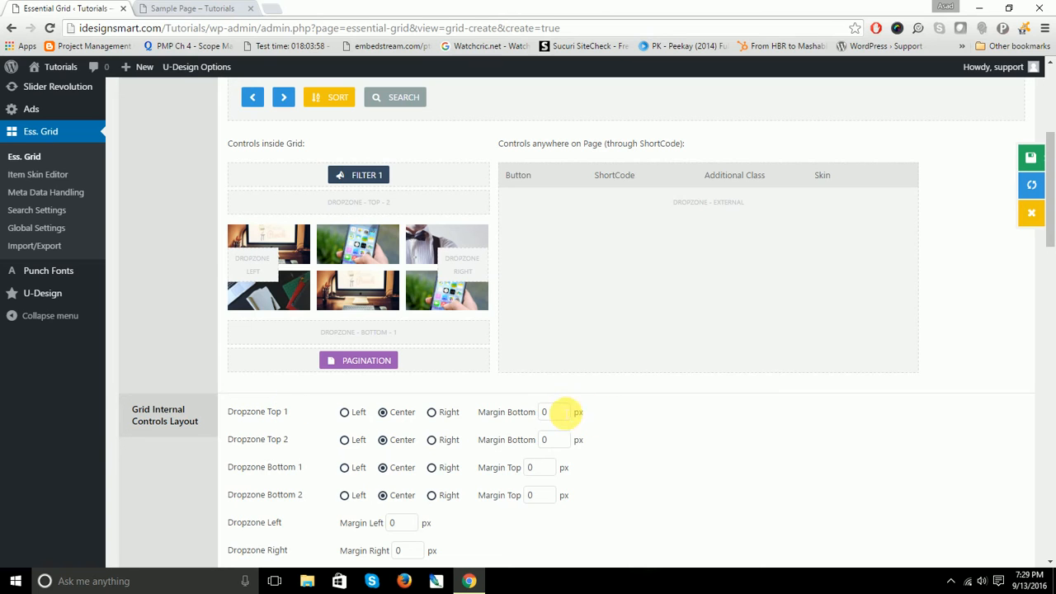
double_click(560, 412)
text(1)
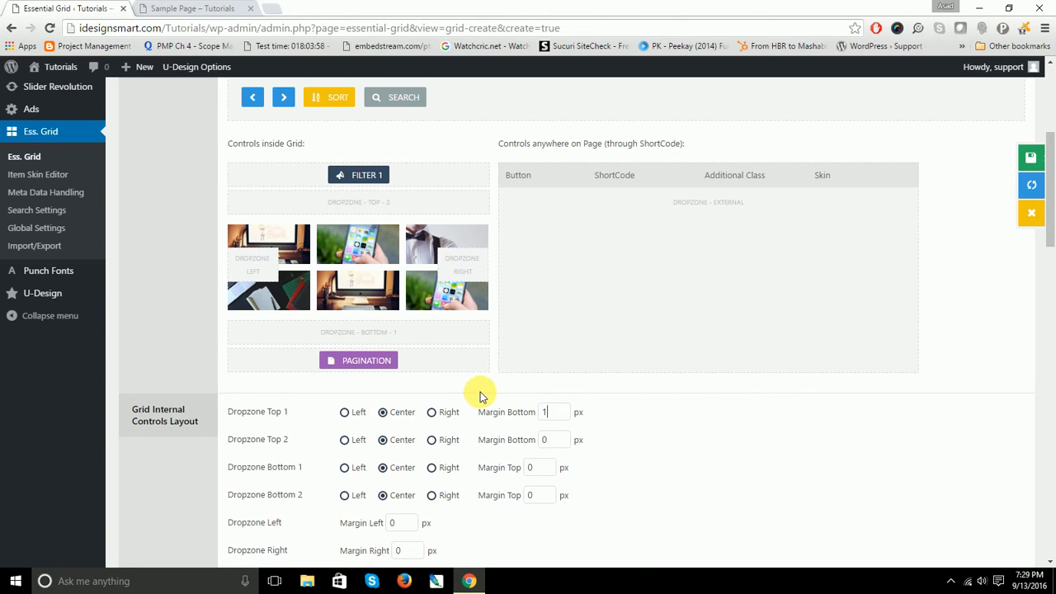
text(5)
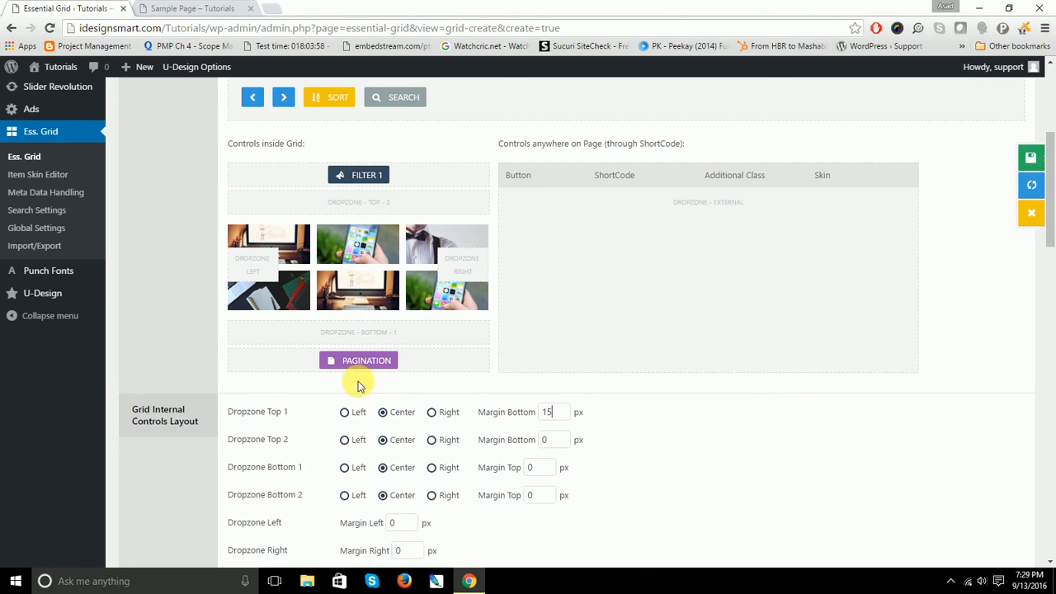
scroll(396, 433, down, 2)
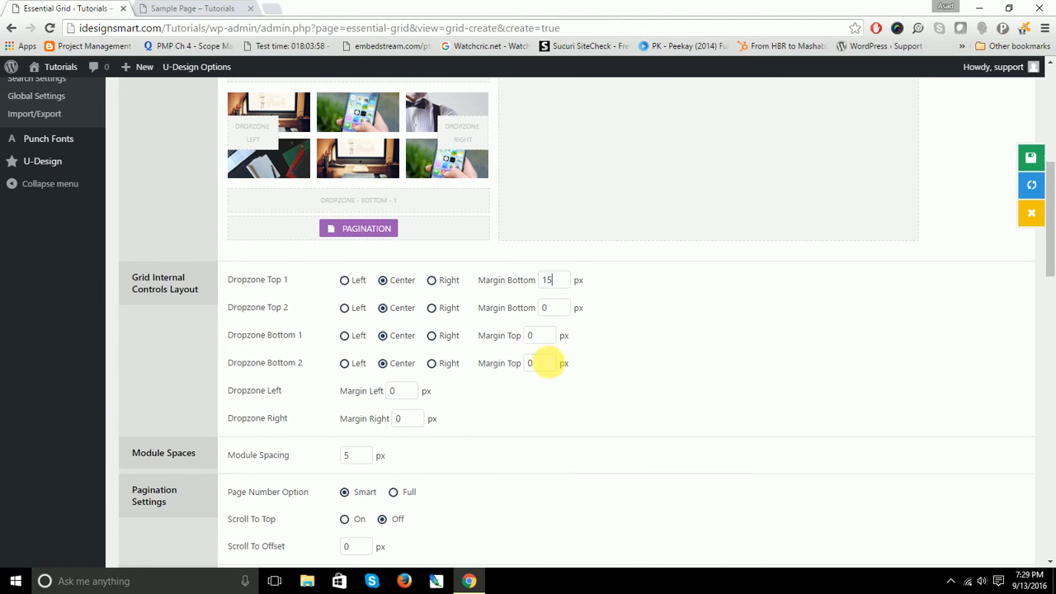
drag(548, 363, 480, 363)
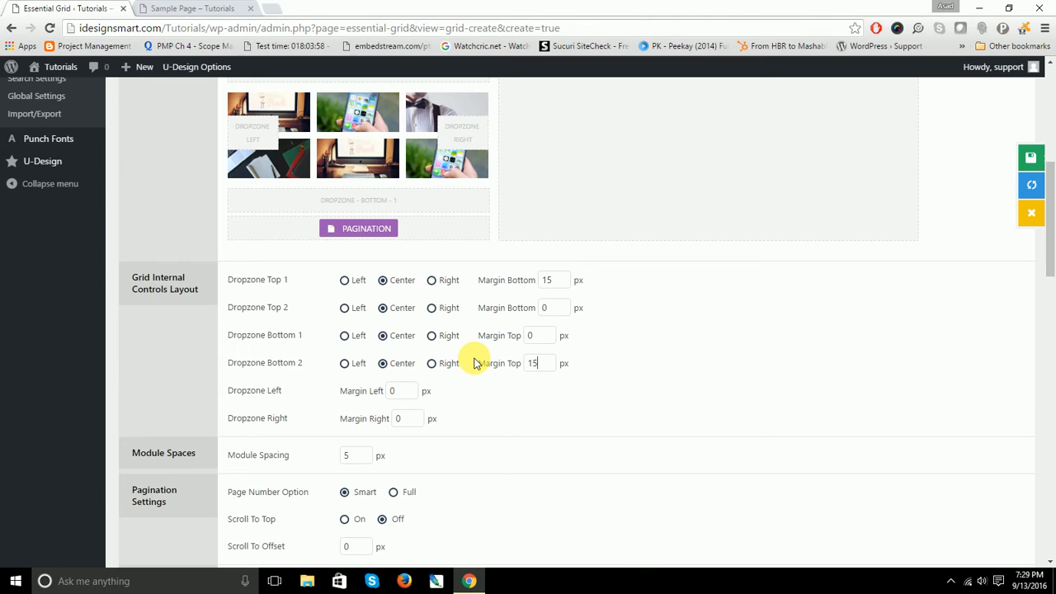
scroll(685, 375, down, 1)
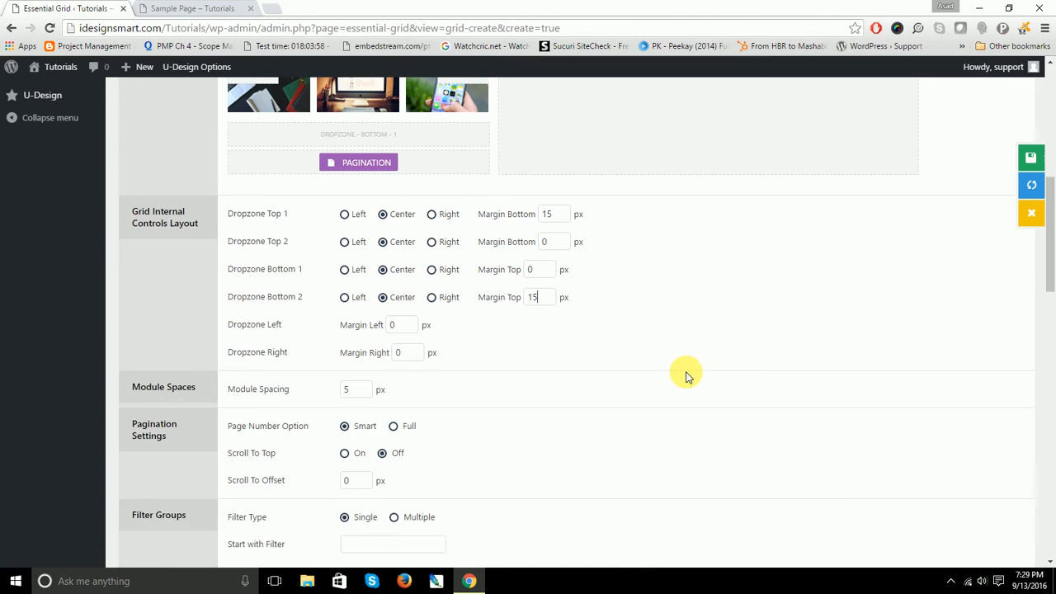
Examine the Filter 1 group's options, including its dropdown start text and available portfolio filters, and the sorting settings.
scroll(685, 375, up, 4)
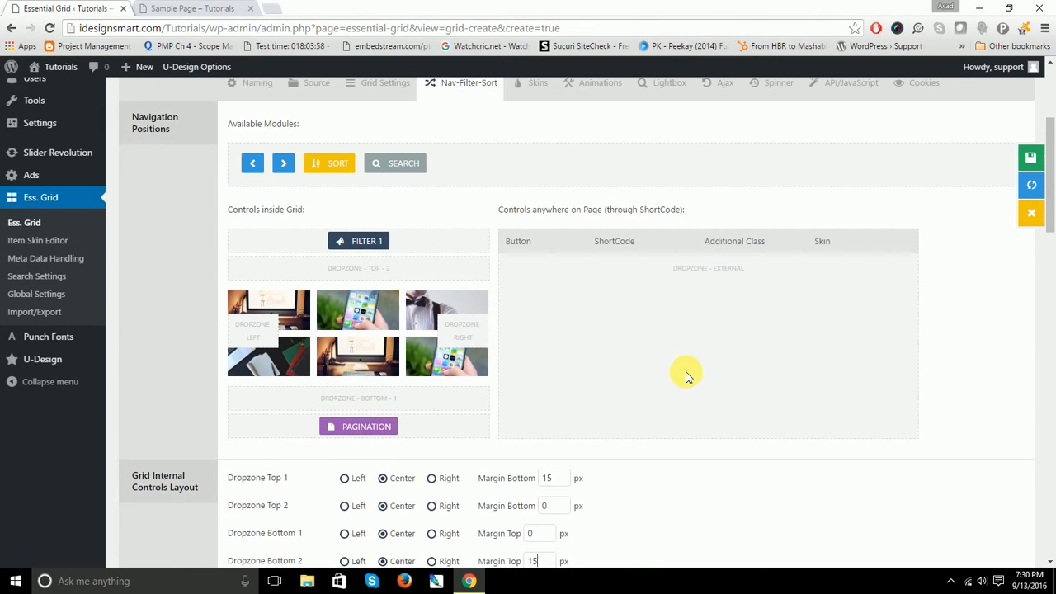
scroll(685, 376, down, 6)
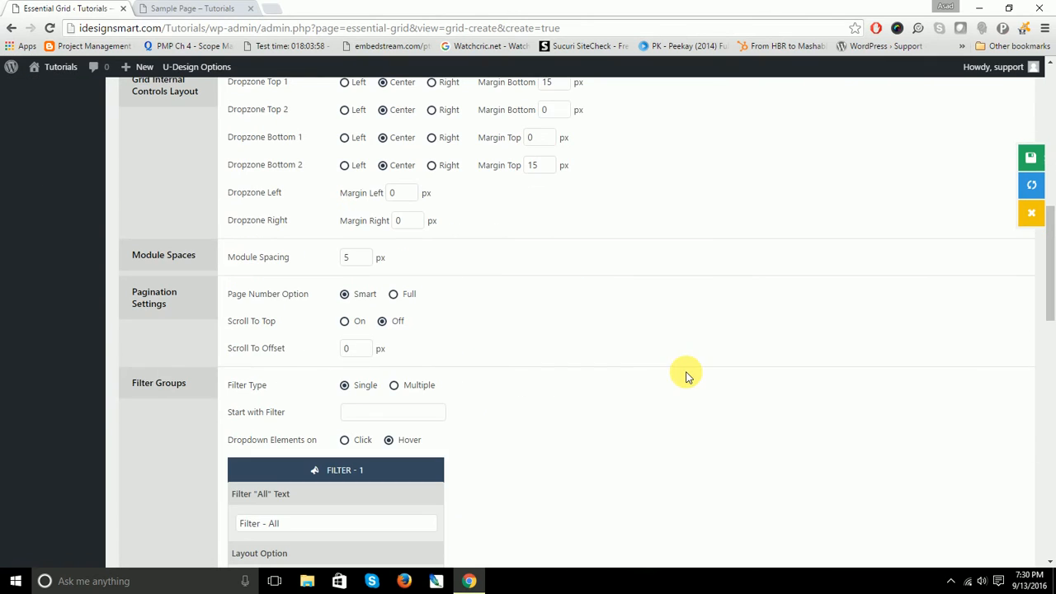
scroll(438, 255, down, 9)
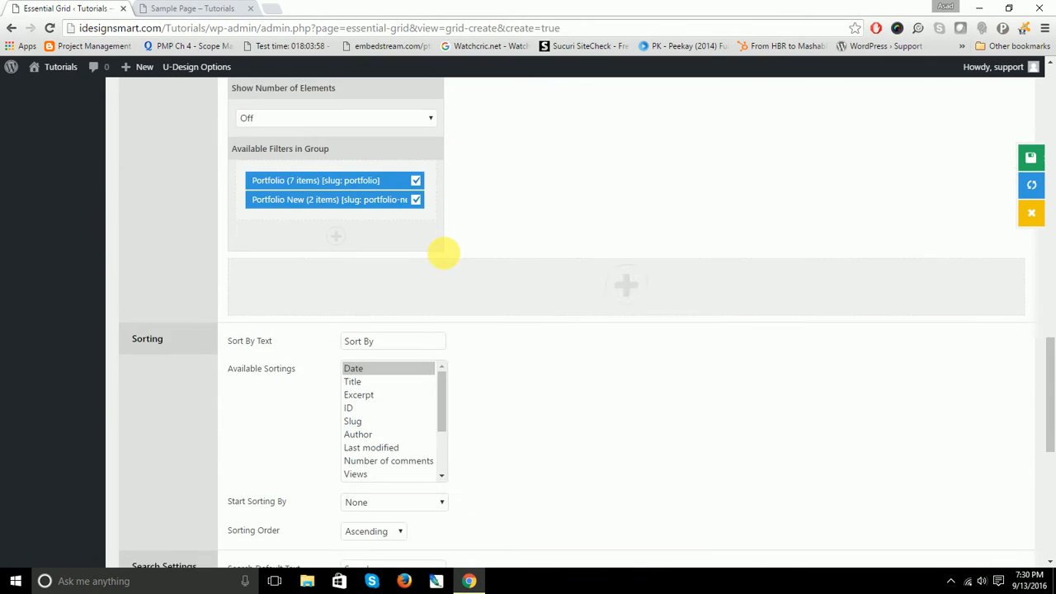
scroll(445, 258, up, 3)
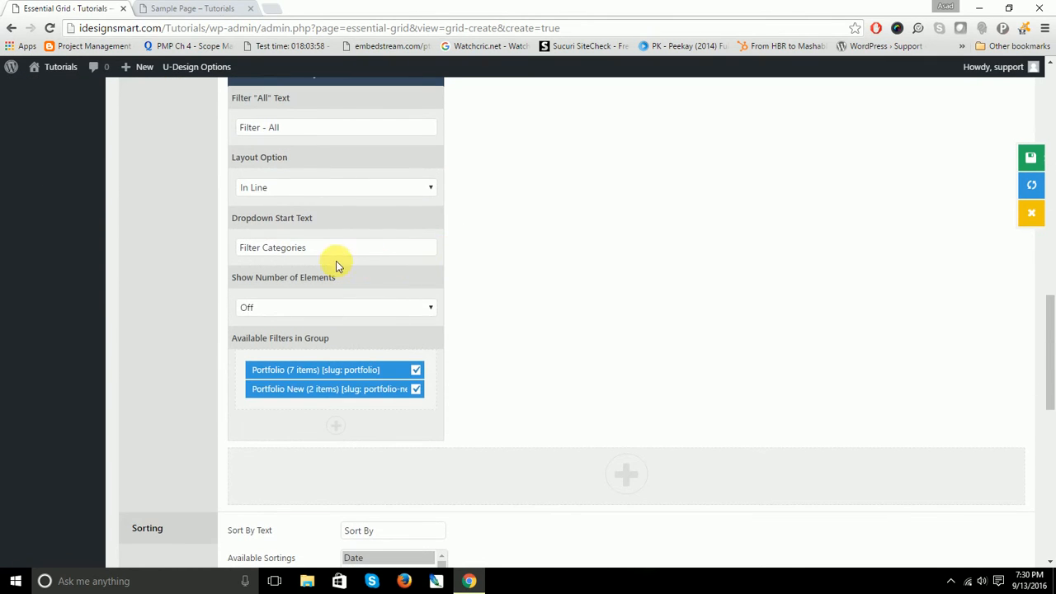
drag(331, 248, 225, 261)
scroll(563, 270, up, 3)
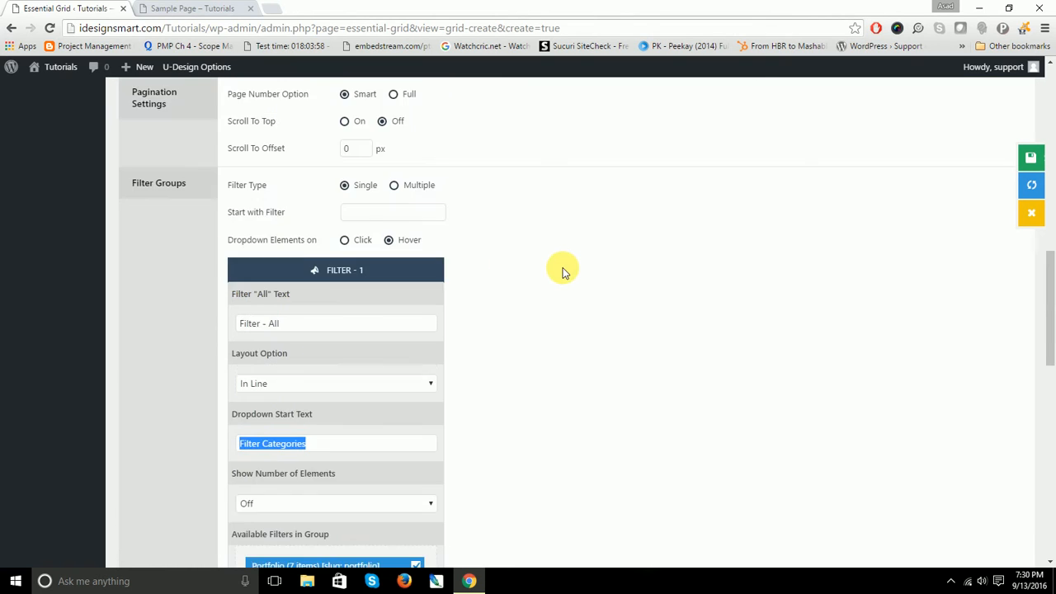
Review the grid's navigation, dropzone, pagination, filter and sorting settings together with the editor preview.
scroll(563, 271, up, 2)
scroll(564, 271, up, 8)
scroll(563, 270, down, 6)
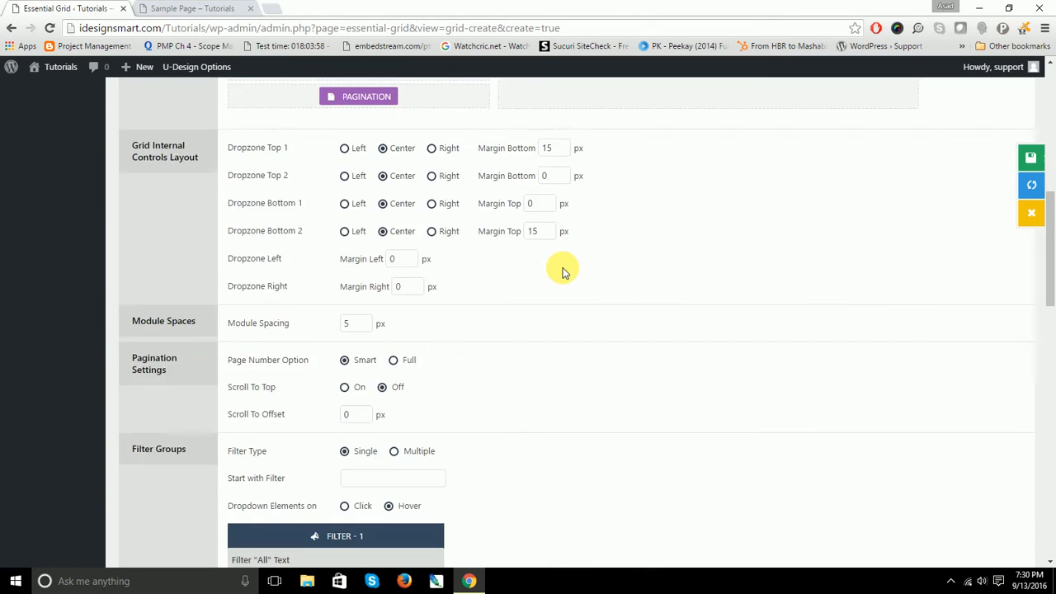
scroll(564, 271, down, 12)
scroll(563, 271, up, 5)
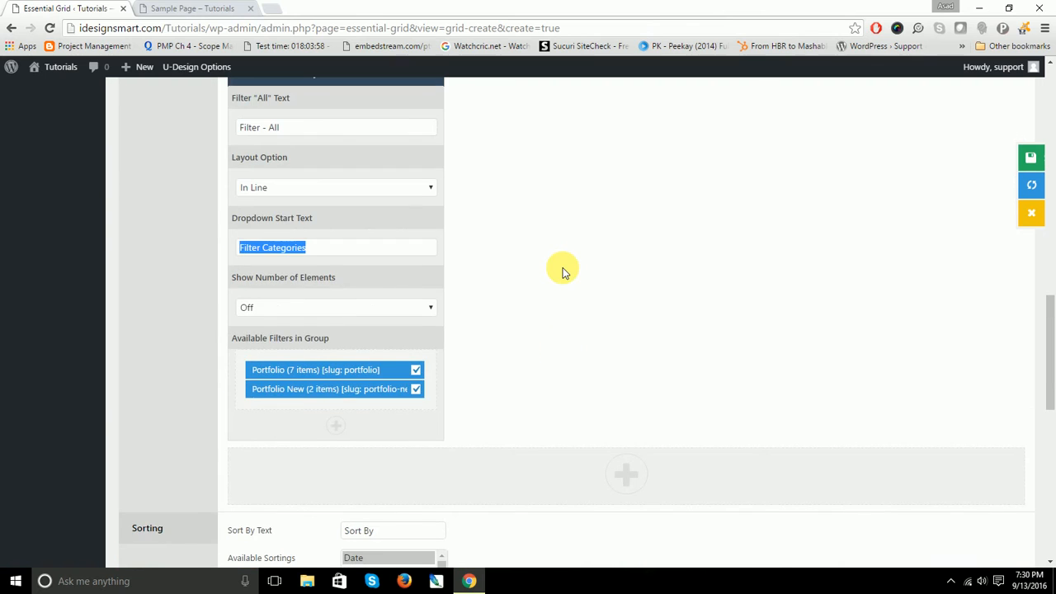
scroll(563, 271, up, 10)
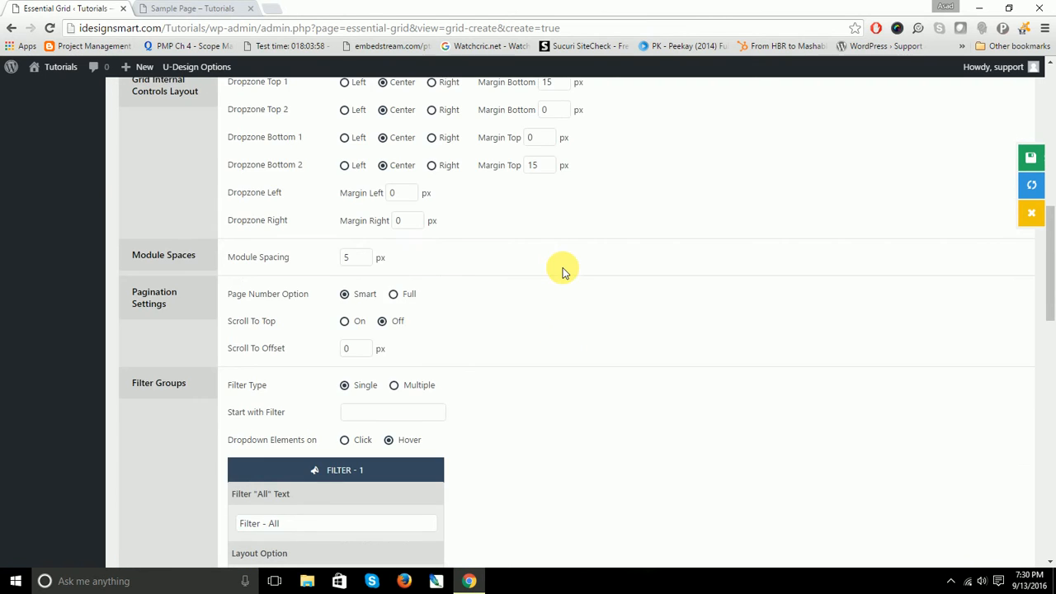
scroll(563, 271, up, 3)
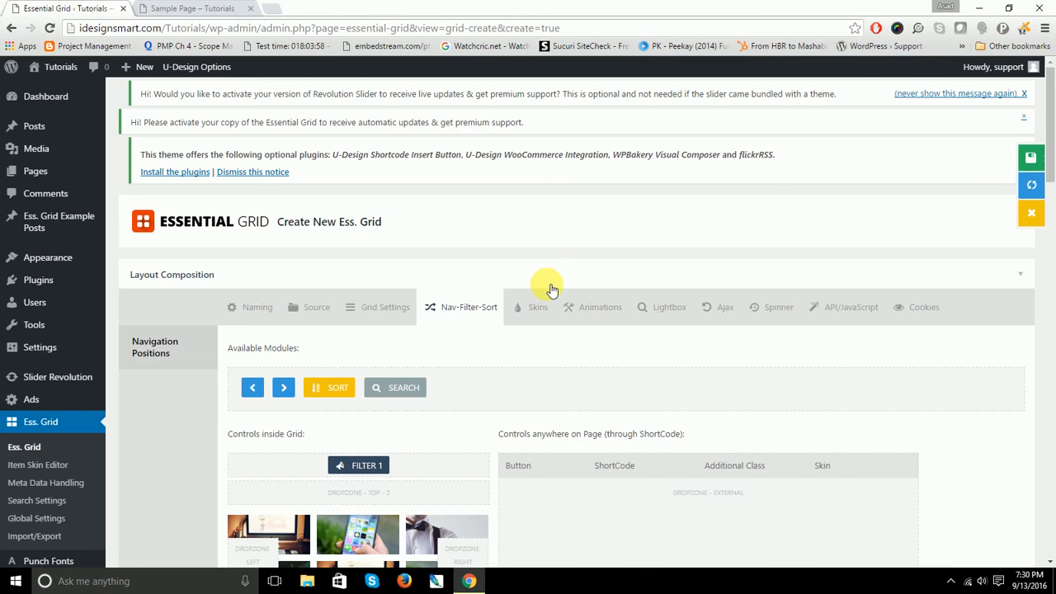
scroll(552, 289, down, 15)
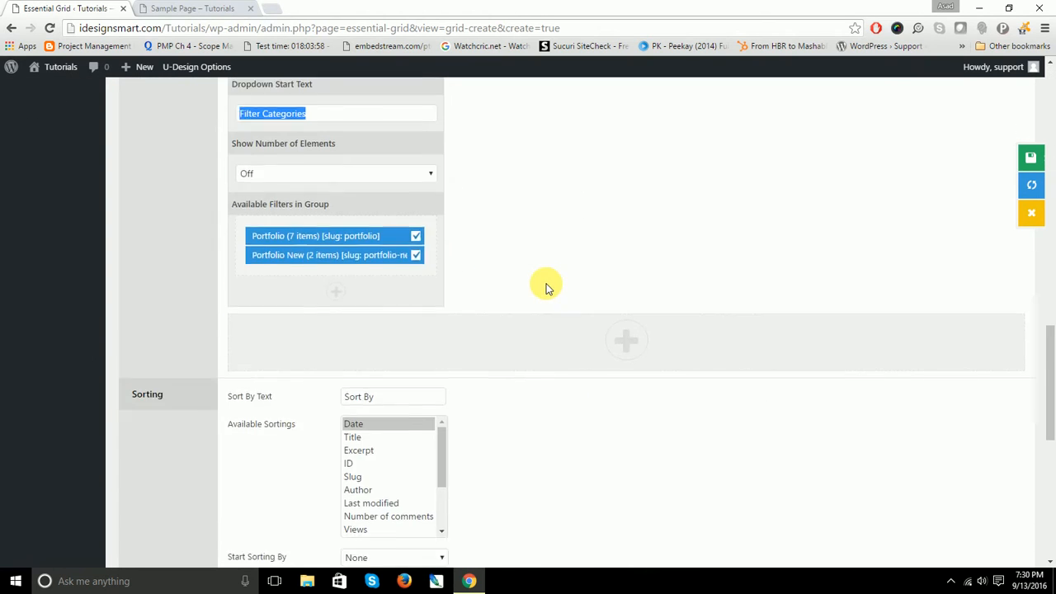
scroll(544, 287, down, 5)
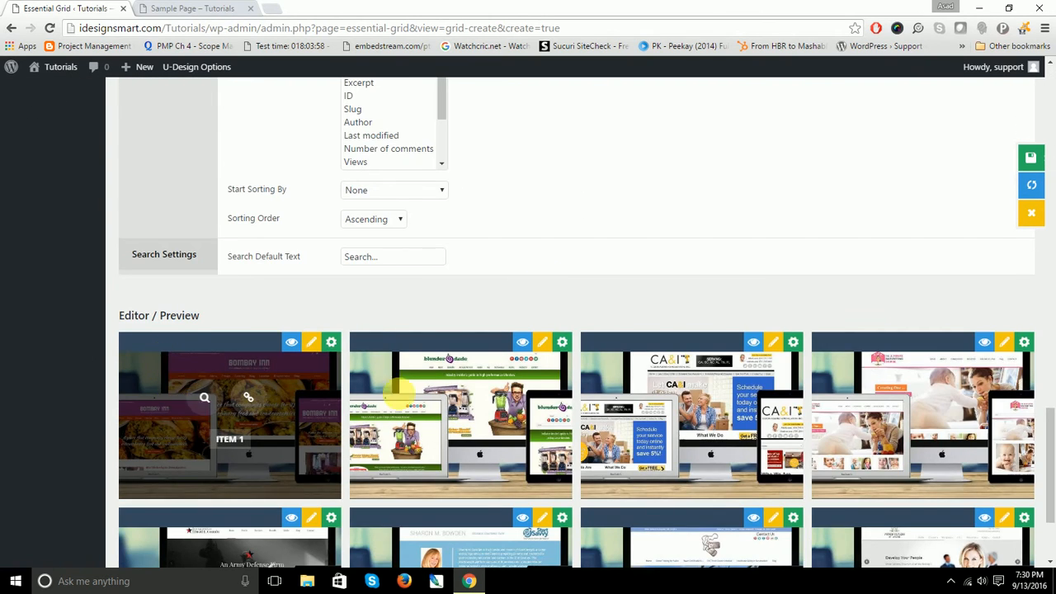
mouse_move(444, 390)
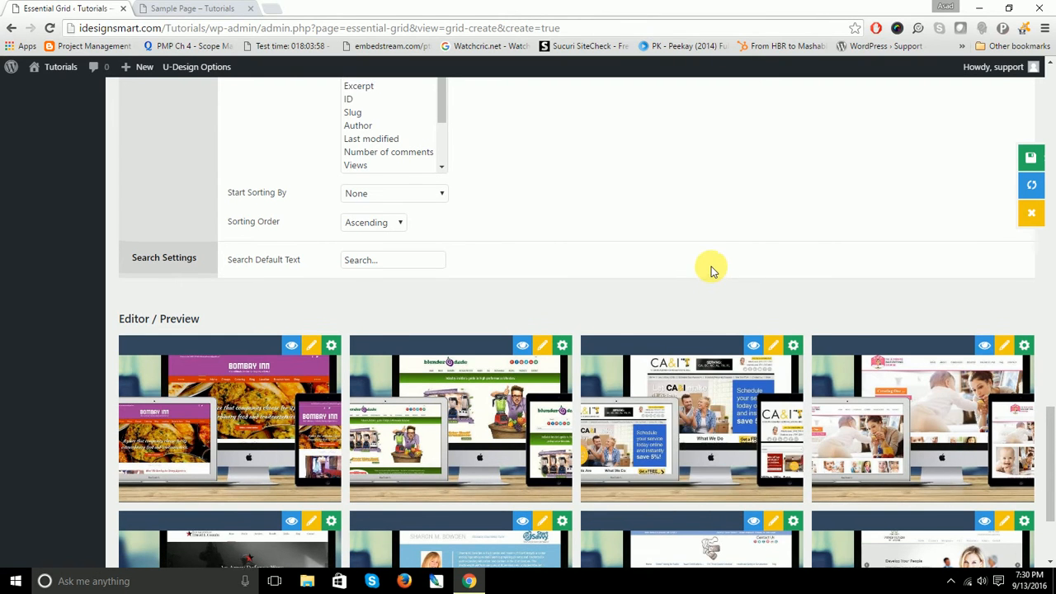
scroll(713, 274, up, 10)
scroll(713, 272, up, 10)
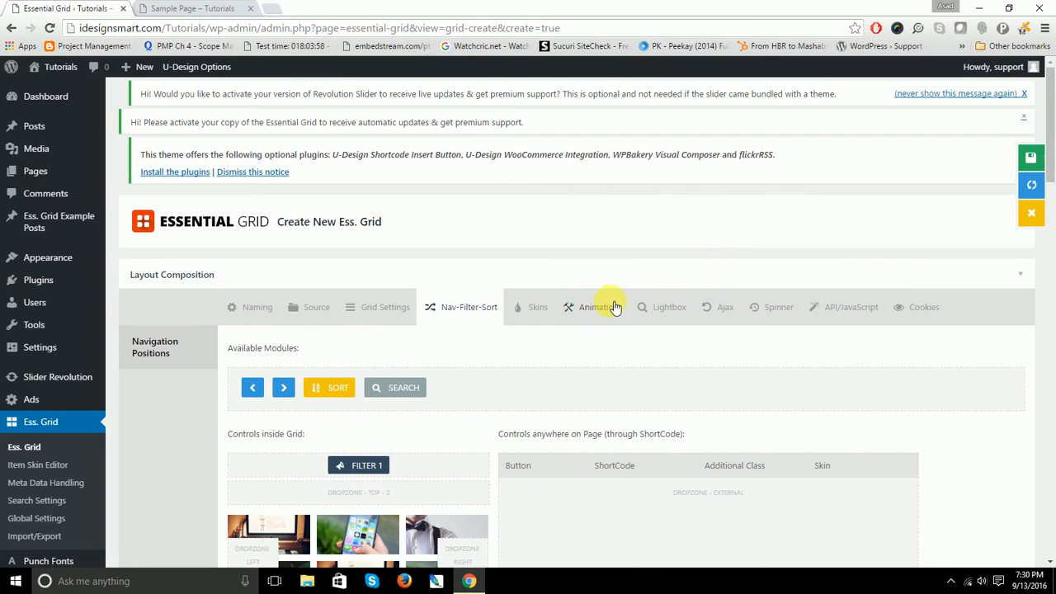
Look through the grid's available item skins and filter them to the Even layout.
click(537, 310)
scroll(537, 303, down, 3)
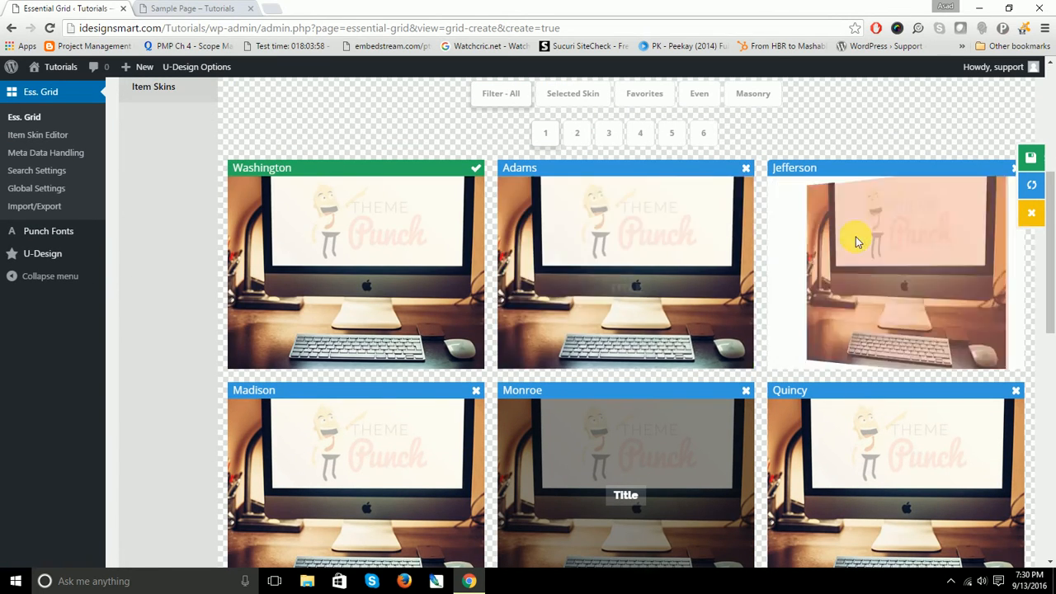
scroll(856, 236, down, 3)
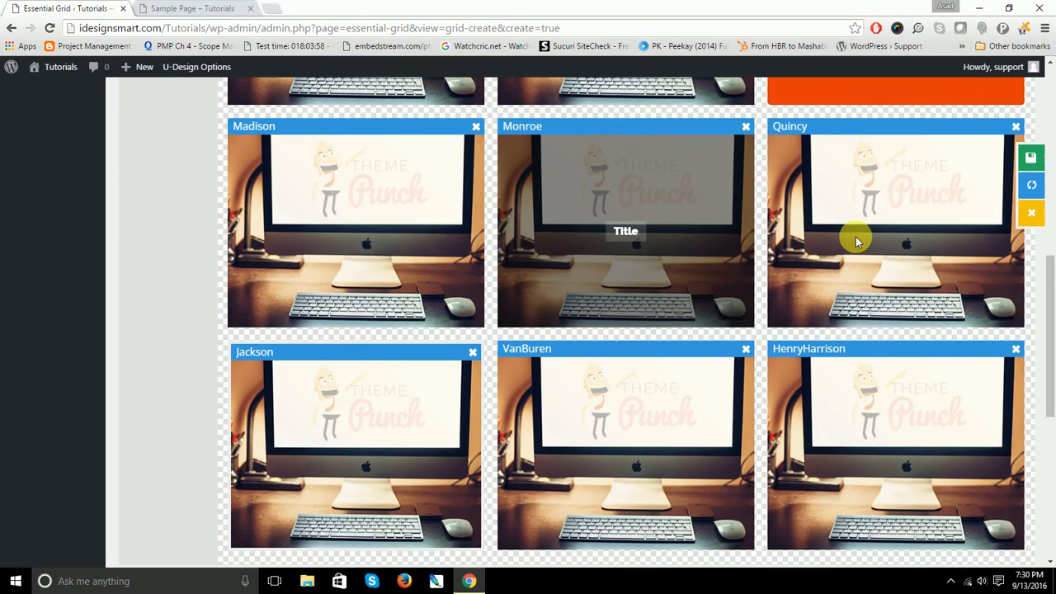
scroll(855, 236, up, 5)
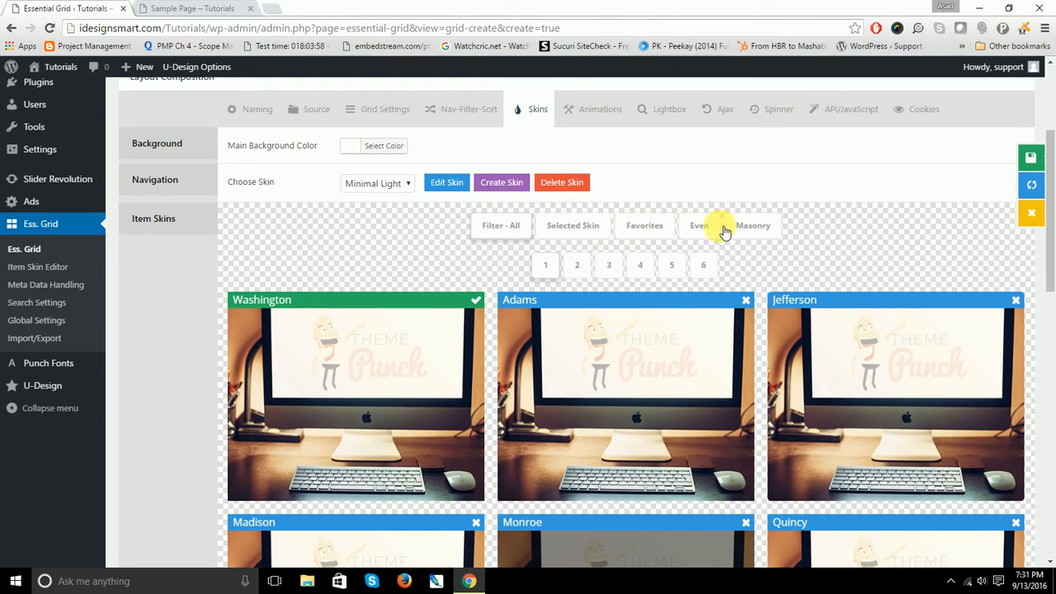
click(703, 229)
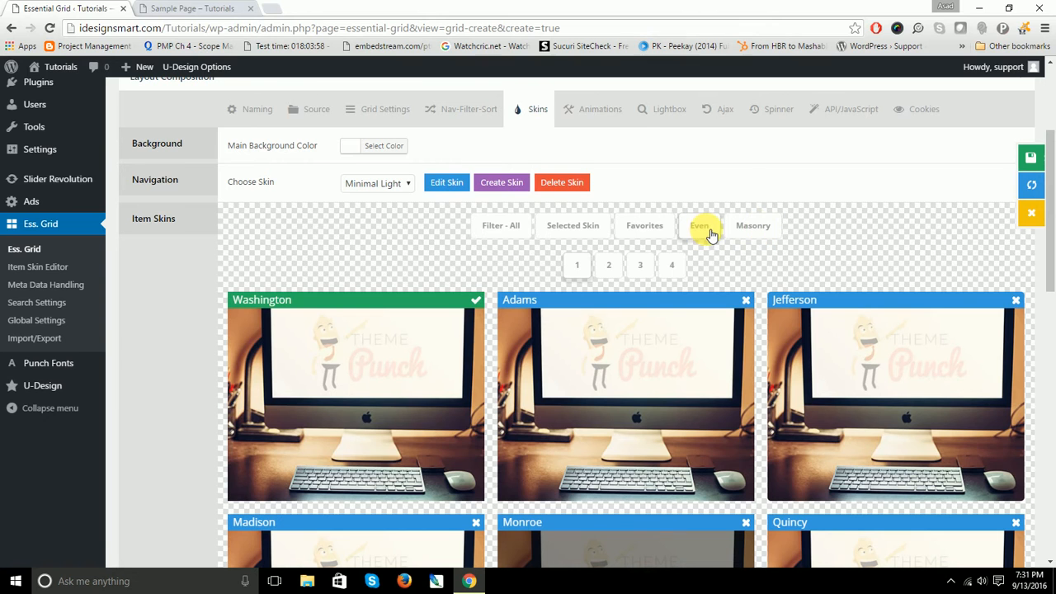
Compare the Even item skins, choose VanBuren for the portfolio grid and save the grid.
scroll(711, 235, down, 3)
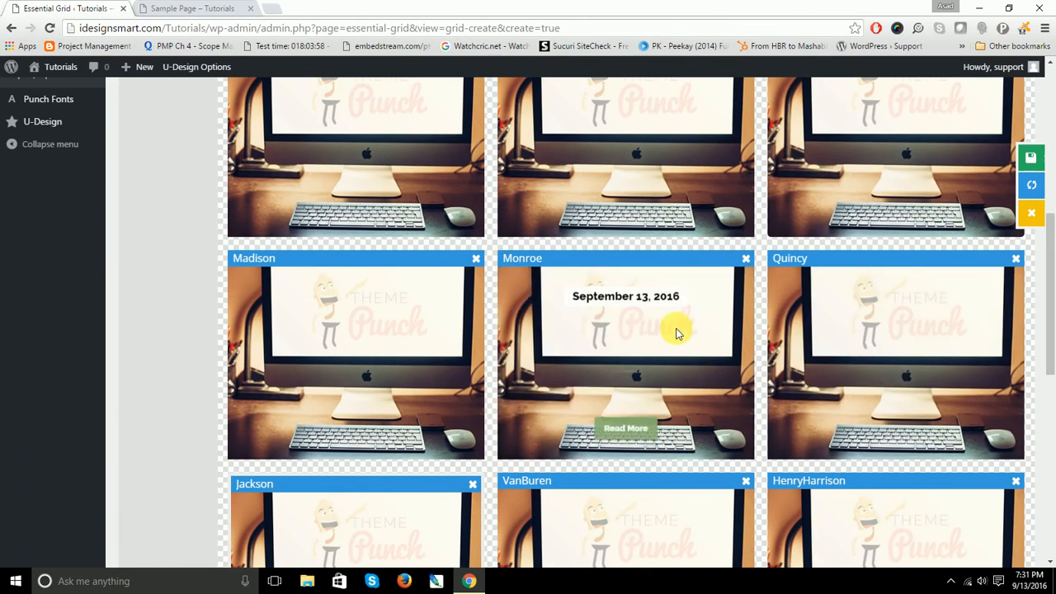
scroll(47, 253, up, 3)
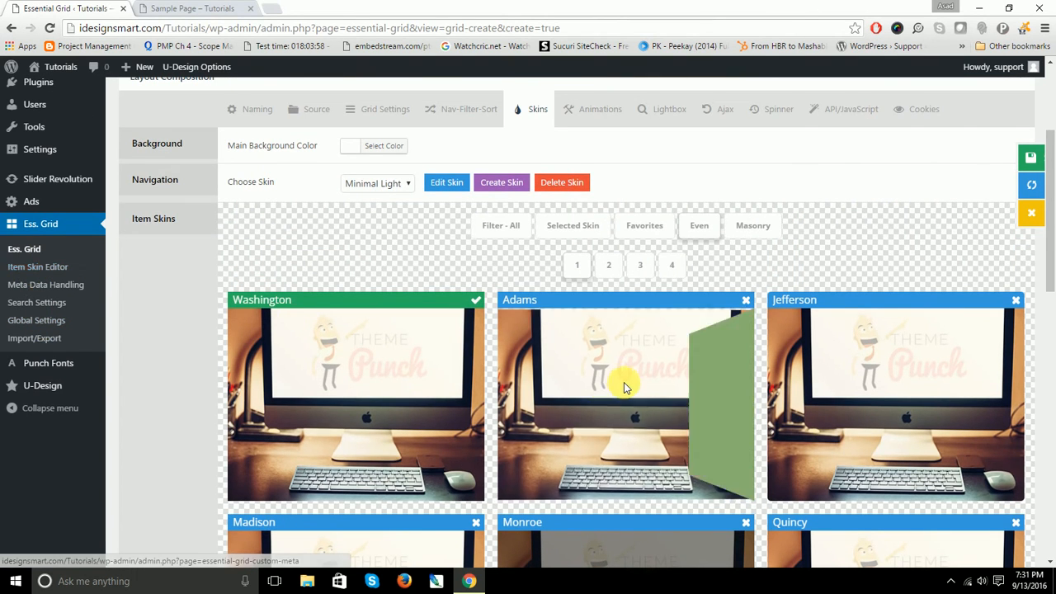
scroll(625, 384, down, 4)
scroll(623, 382, down, 3)
scroll(623, 382, up, 6)
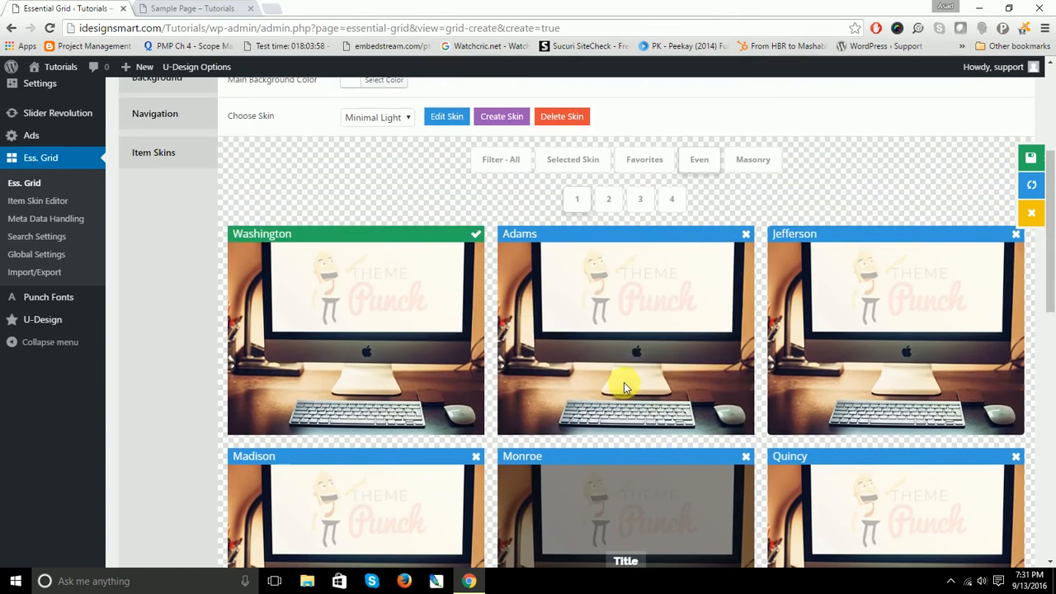
scroll(624, 382, down, 4)
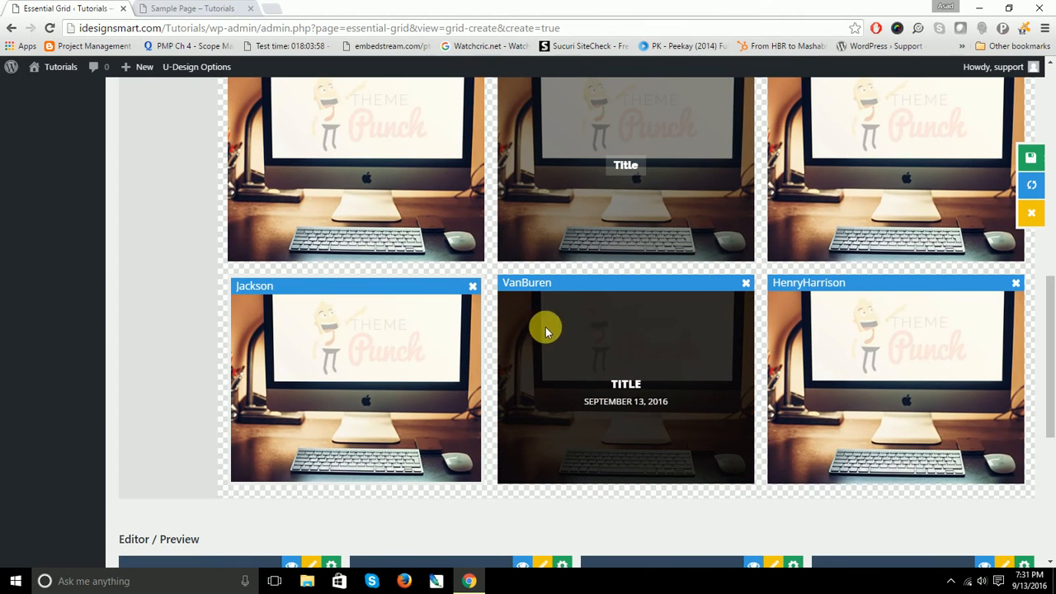
click(531, 289)
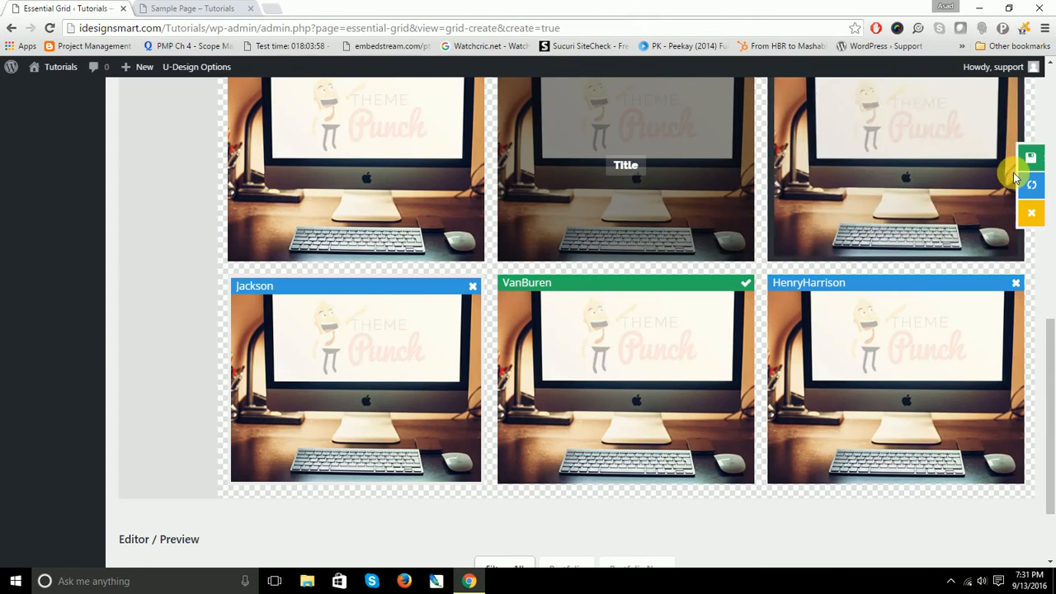
click(1029, 158)
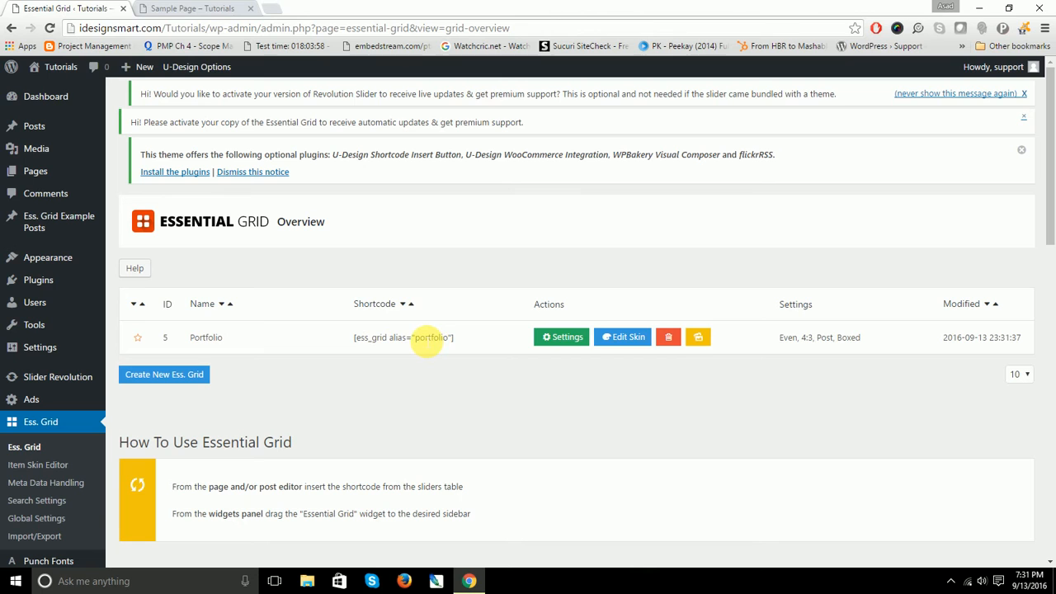
Edit the Sample Page, insert the shortcode [ess_grid alias="portfolio"] in its content, and update and view the page.
click(206, 8)
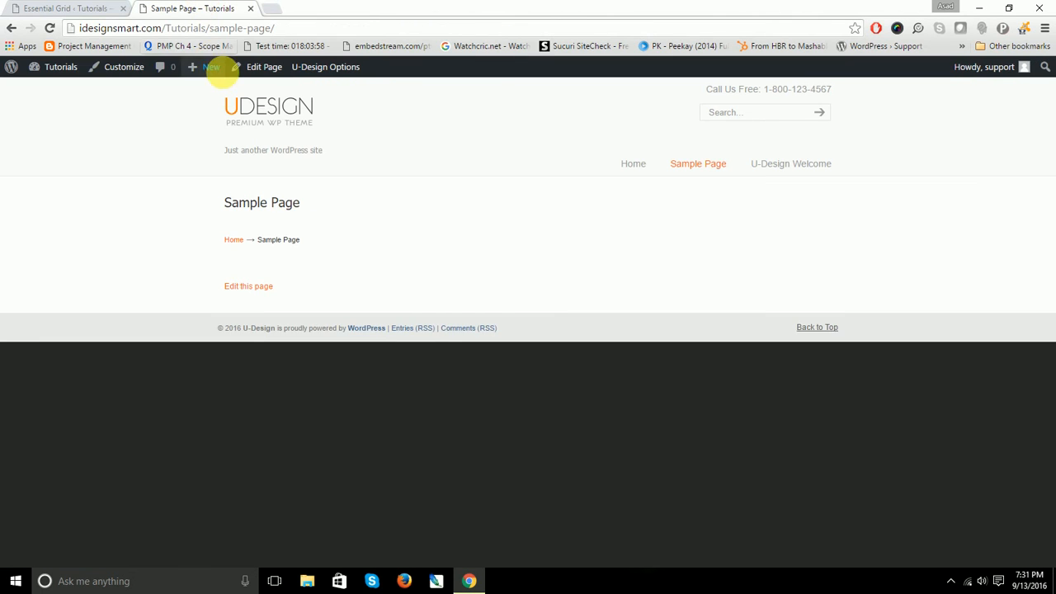
click(254, 71)
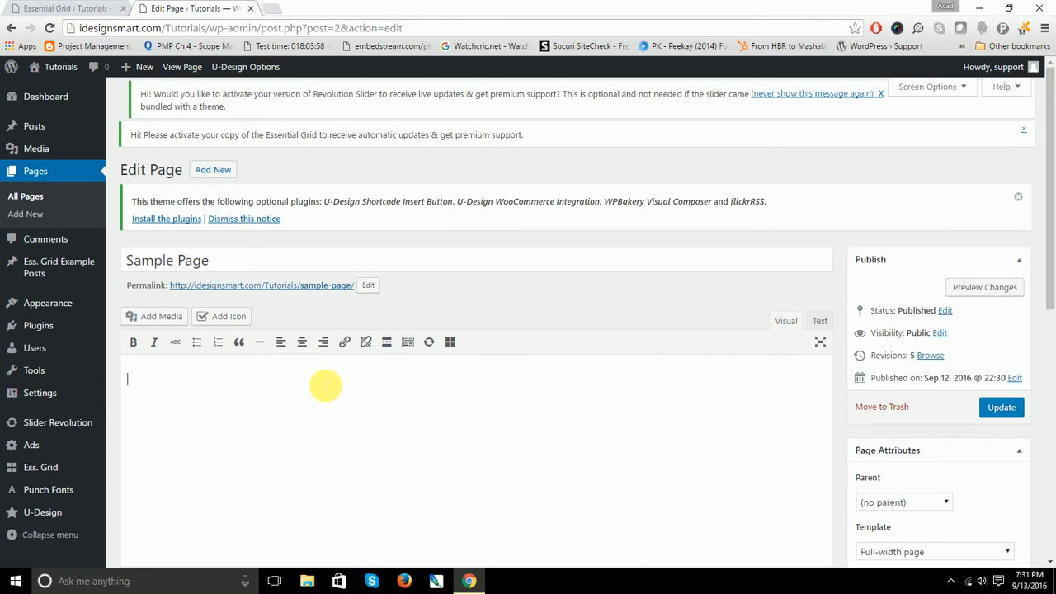
text([ess_grid alias="portfolio"])
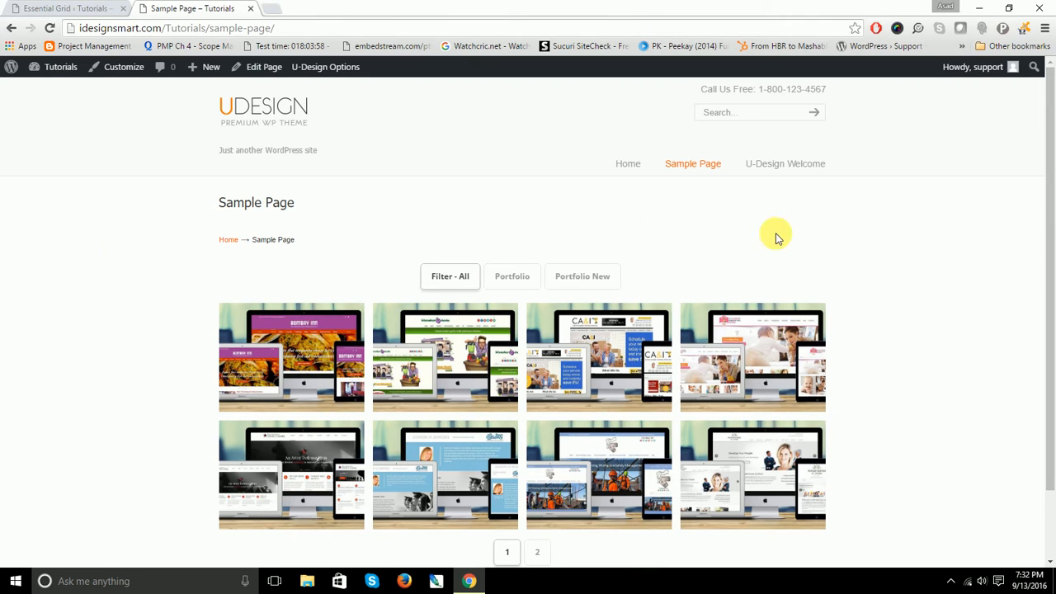
Test the Portfolio, Portfolio New and All filters and the second pagination page of the grid on the Sample Page.
scroll(896, 268, down, 2)
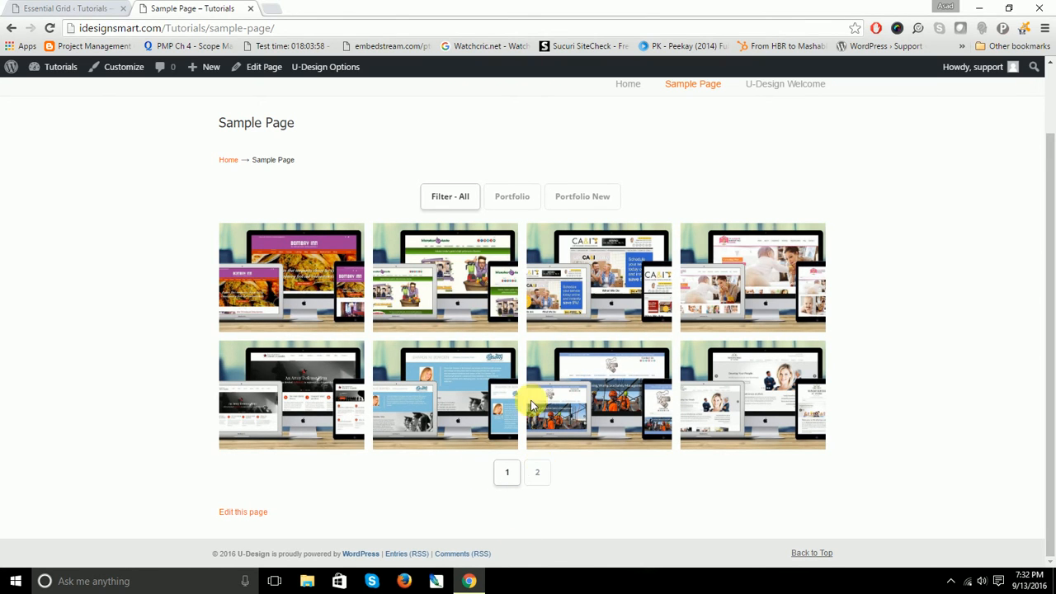
click(535, 198)
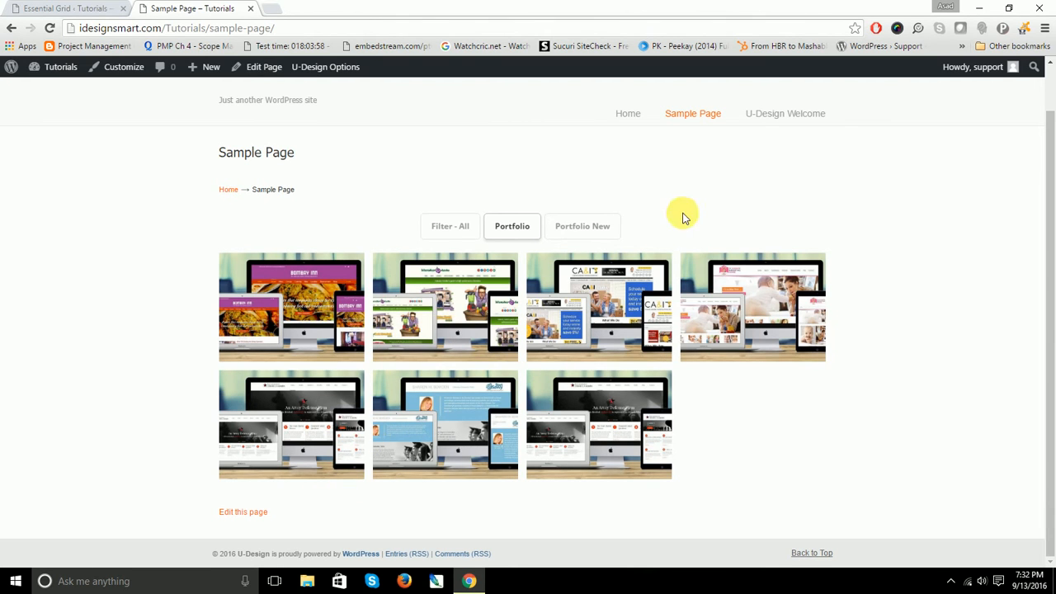
click(598, 230)
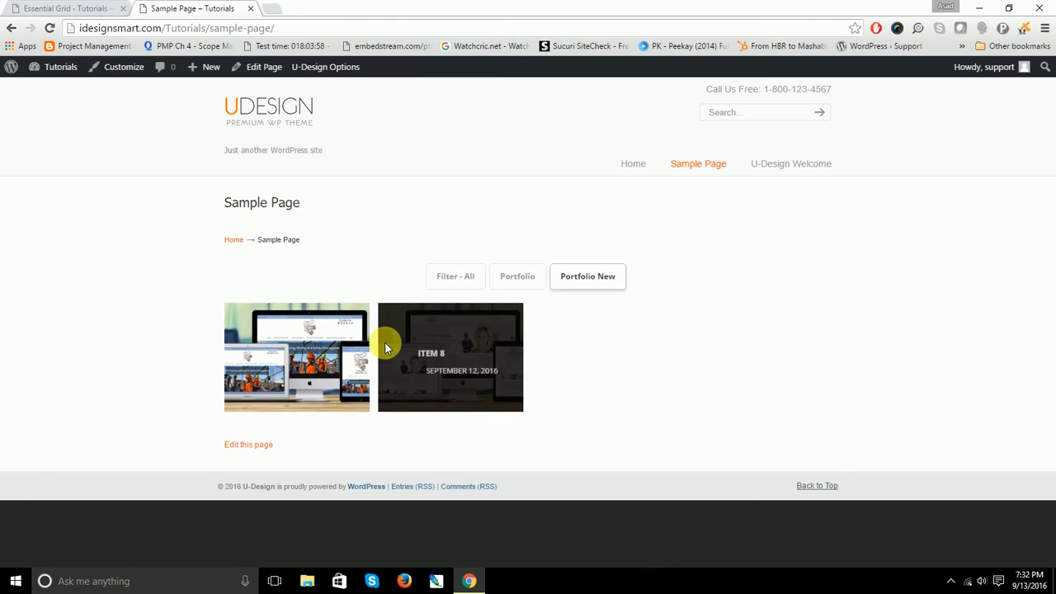
click(446, 276)
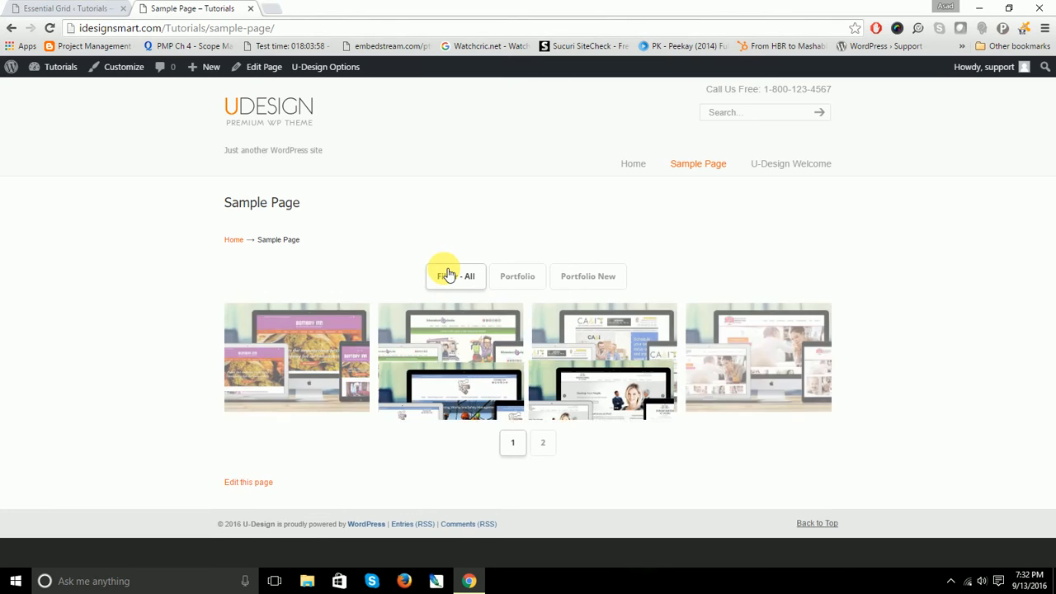
click(537, 551)
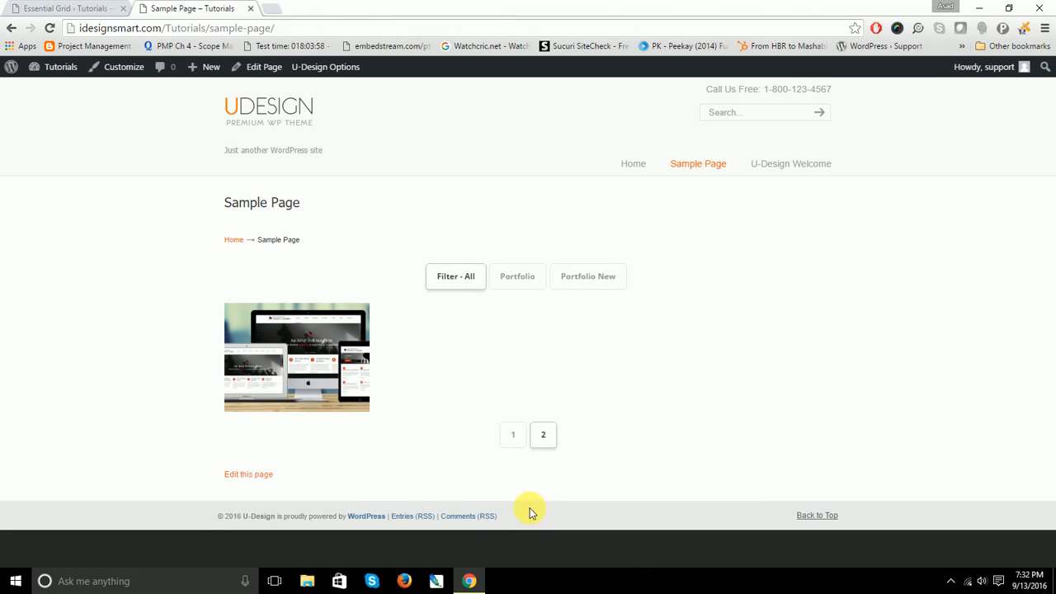
click(454, 268)
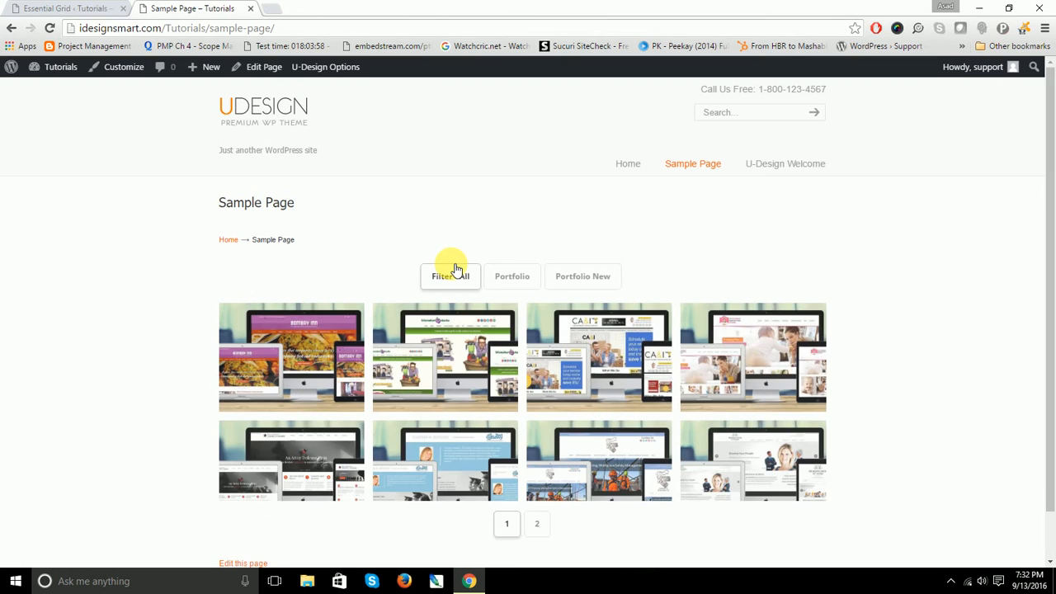
View the Portfolio grid's skin in the item skin editor and return to the grid overview without saving.
click(64, 9)
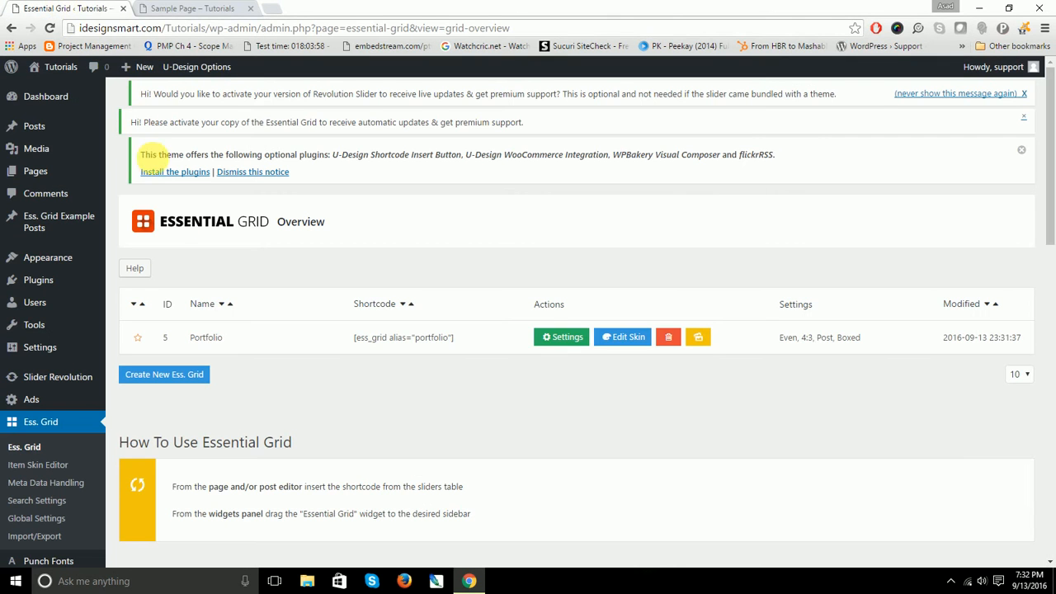
click(620, 337)
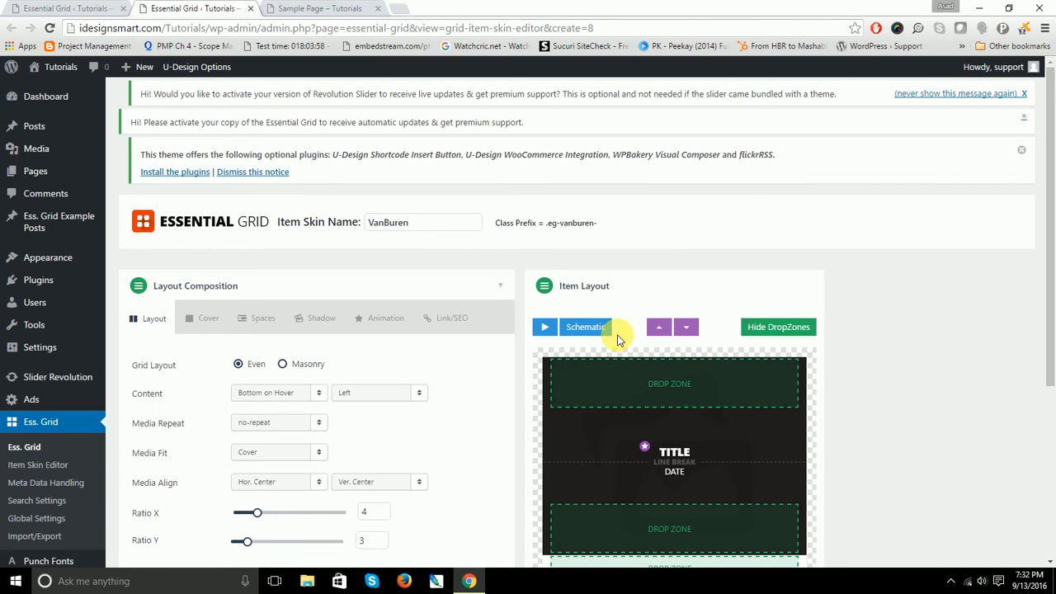
click(35, 456)
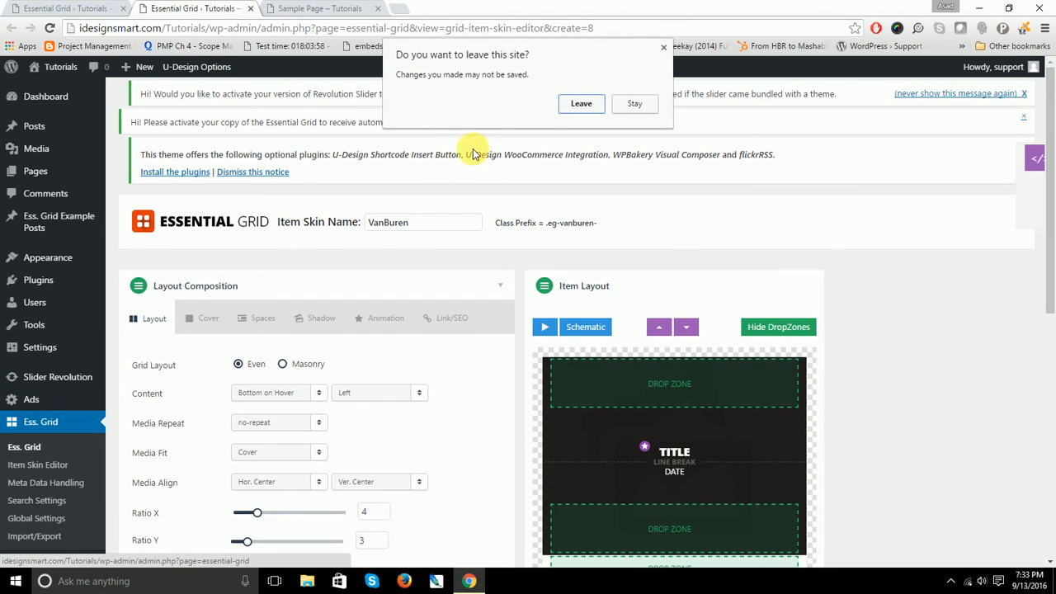
click(580, 104)
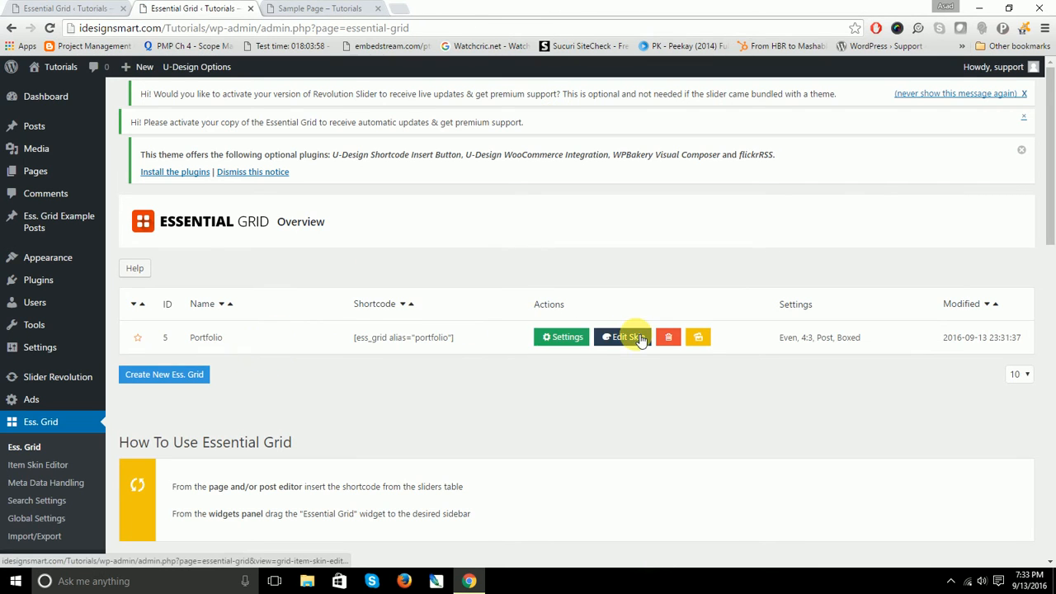
In the Portfolio grid's settings, set the Desktop Large, Desktop Medium and Desktop Small columns to 3.
click(570, 342)
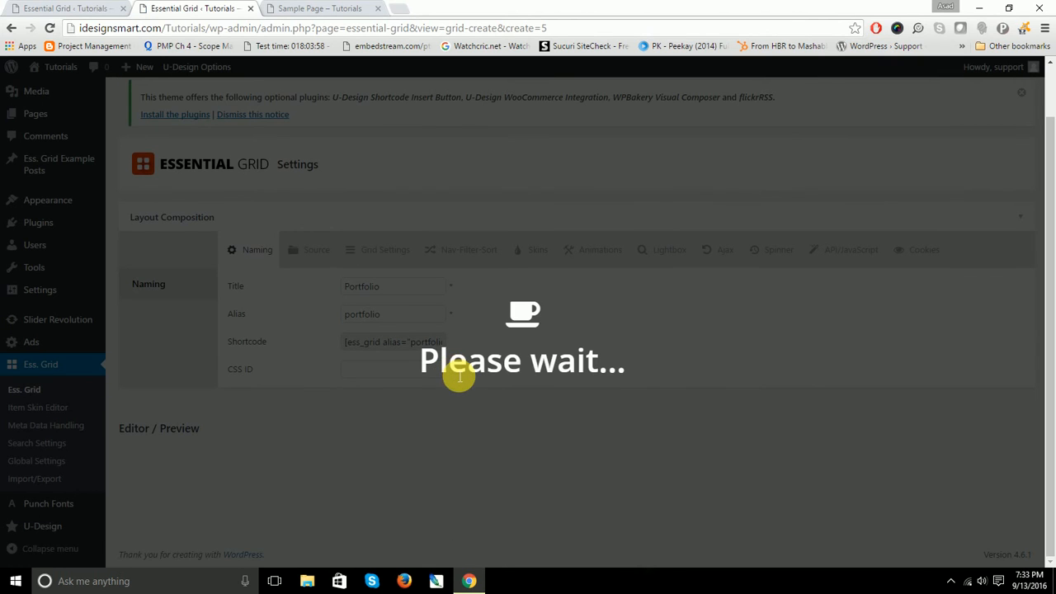
scroll(421, 325, down, 2)
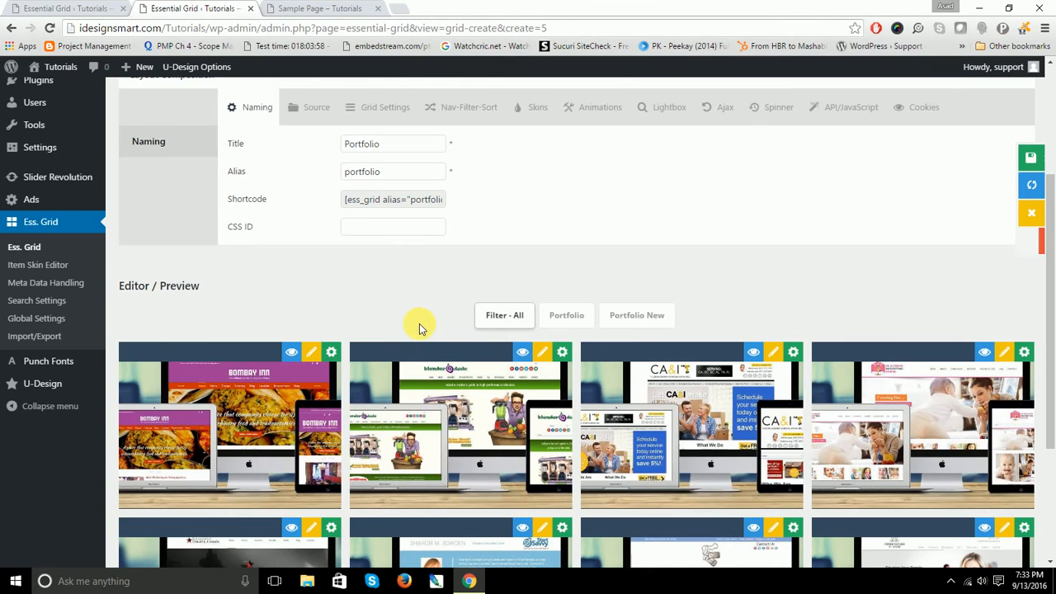
click(396, 110)
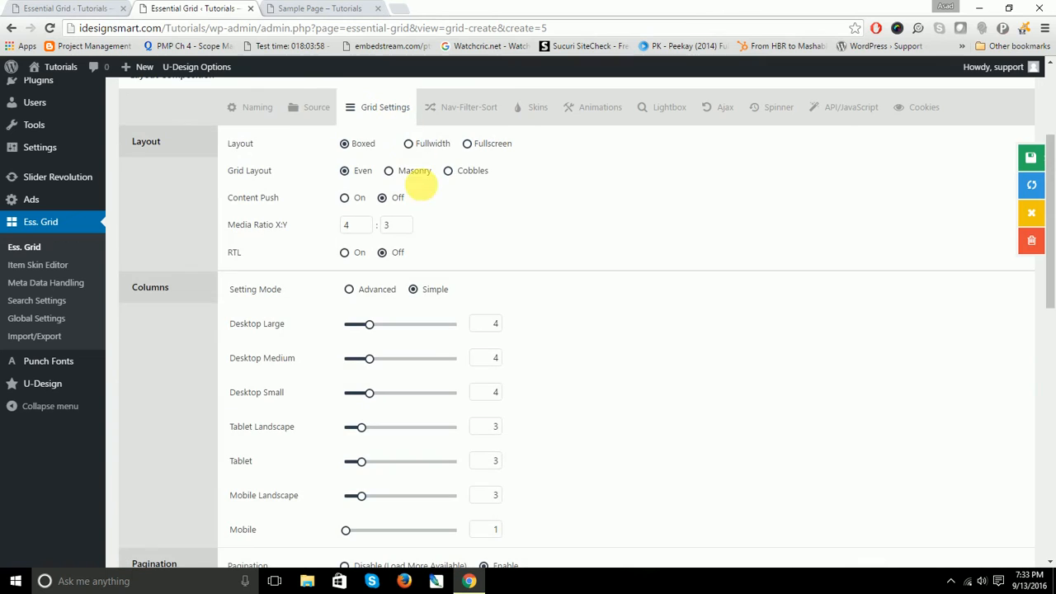
drag(486, 323, 497, 415)
text(333)
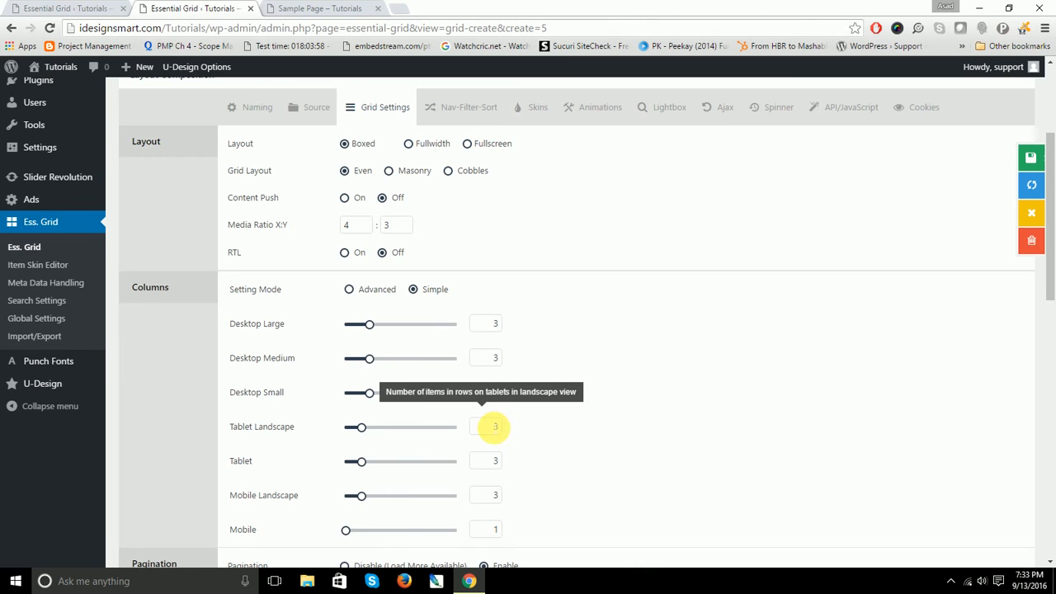
Save the Portfolio grid with 3 Tablet Landscape columns and reload the Sample Page to check the new layout.
text(3)
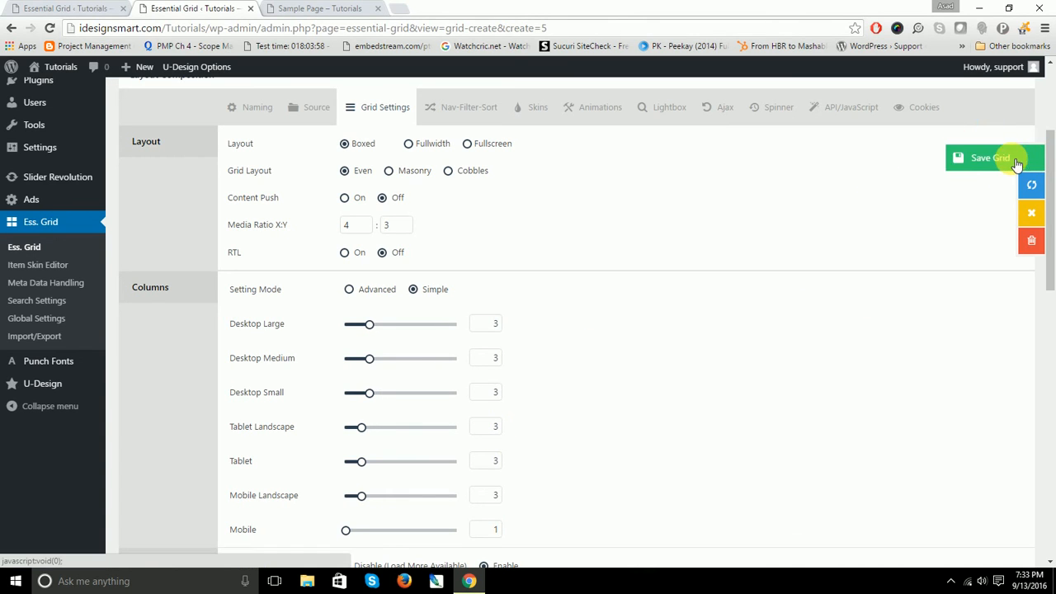
click(1011, 158)
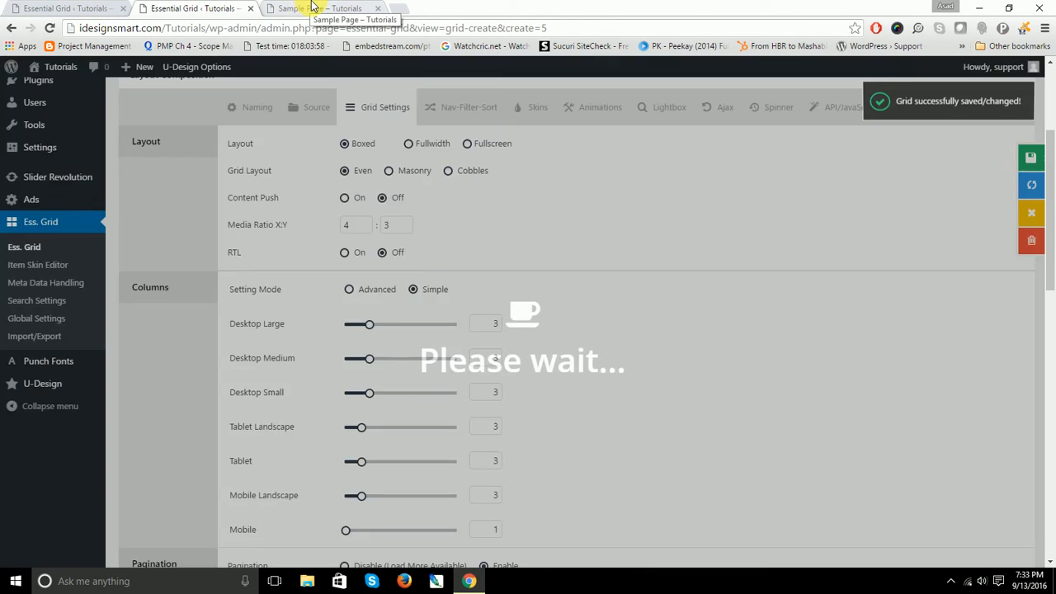
click(312, 6)
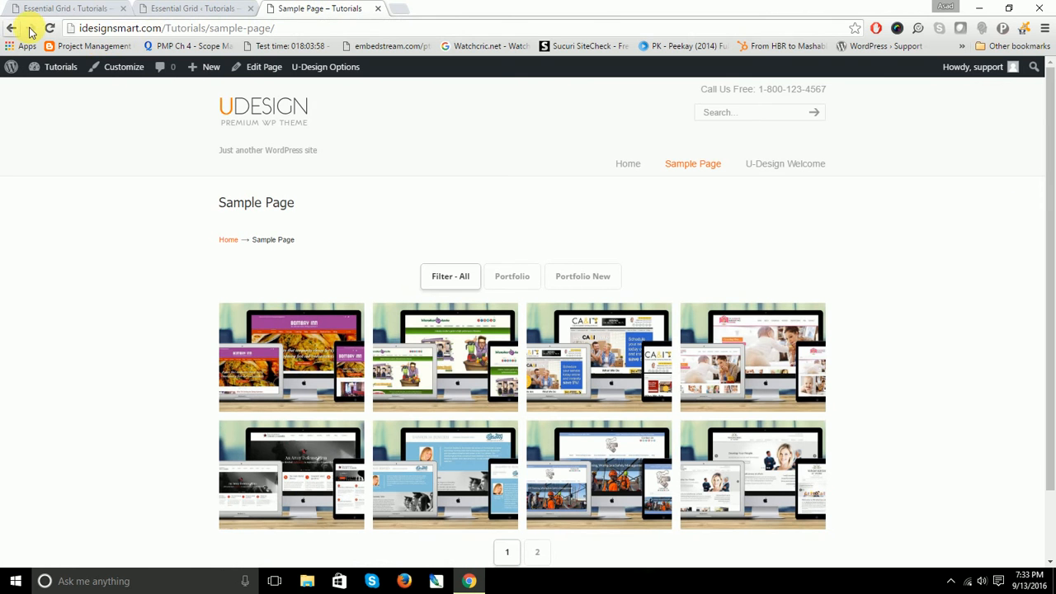
click(51, 29)
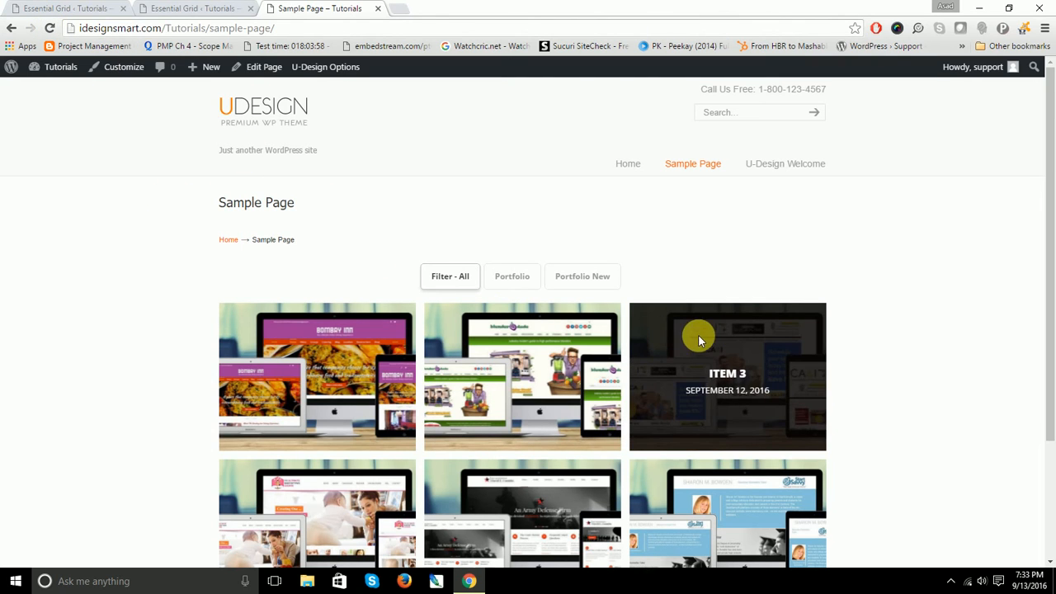
scroll(66, 264, down, 2)
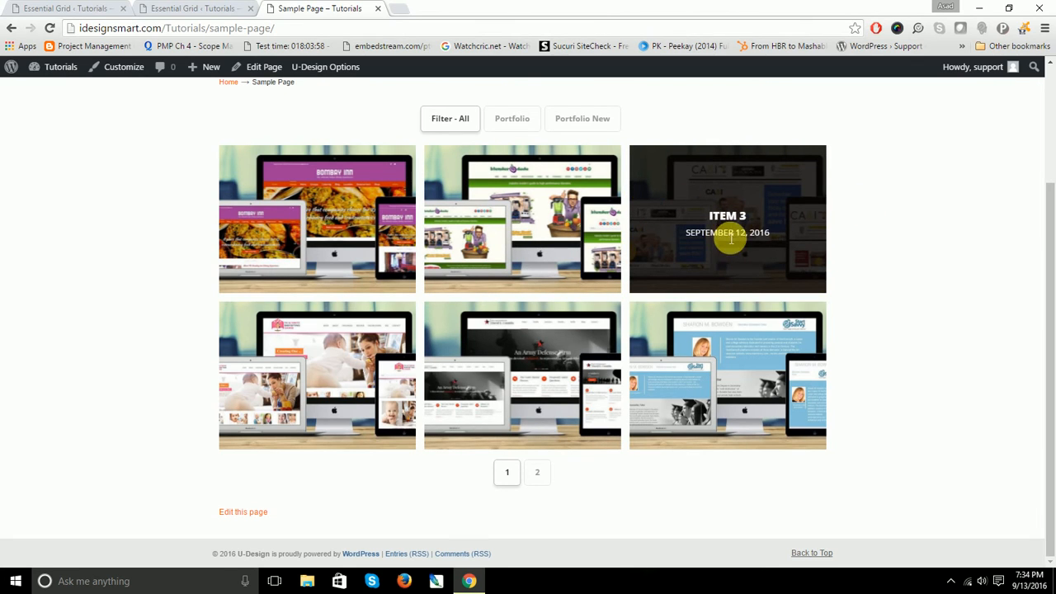
Apply the Washington item skin to the Portfolio grid and save the grid.
click(213, 9)
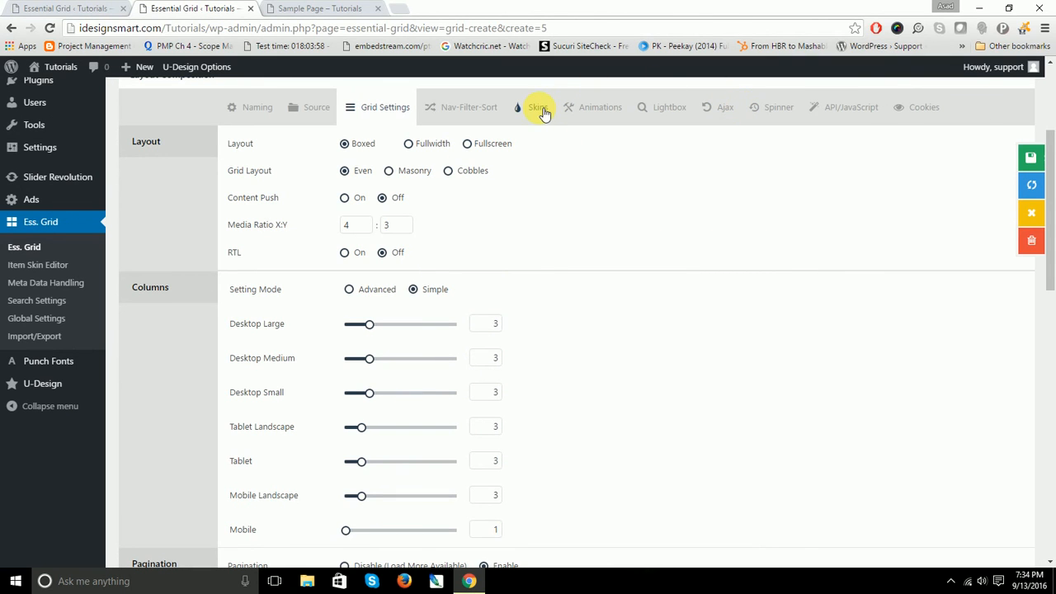
click(540, 109)
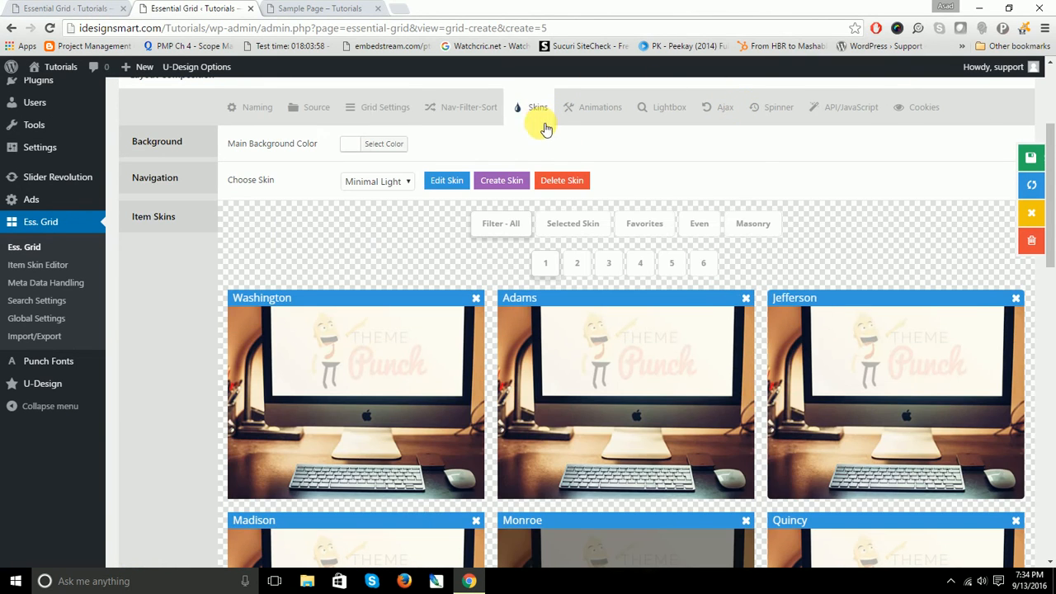
click(288, 299)
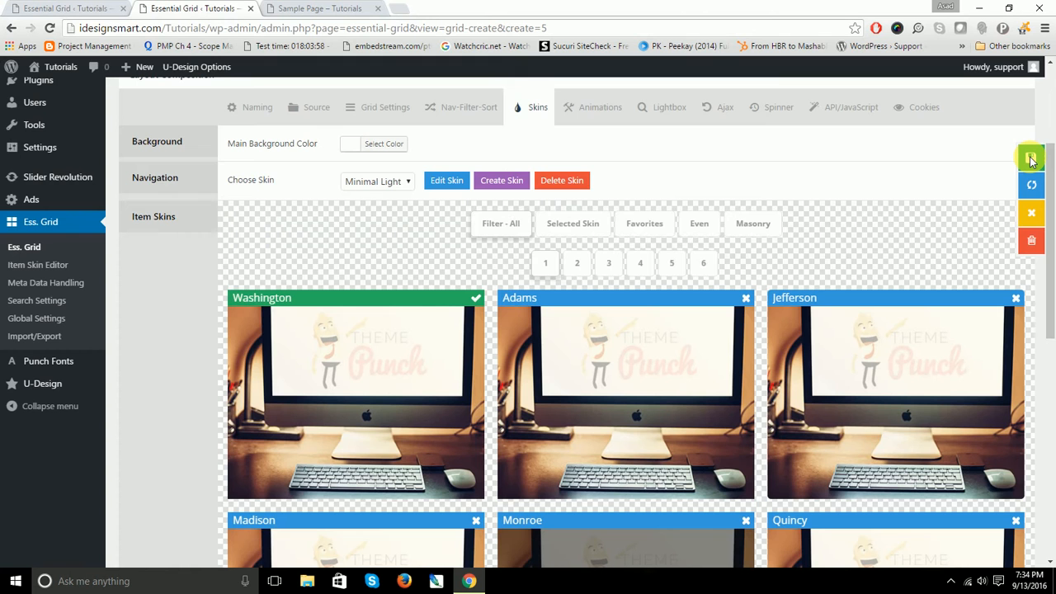
click(1031, 157)
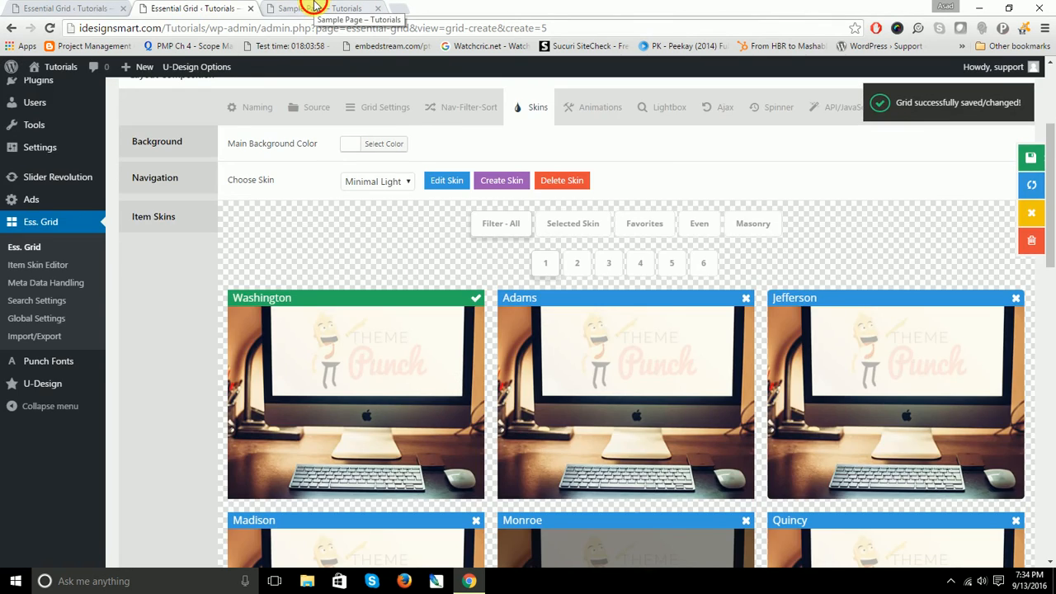
Reload the Sample Page and test the first portfolio item's lightbox by enlarging its image and closing it again.
click(311, 7)
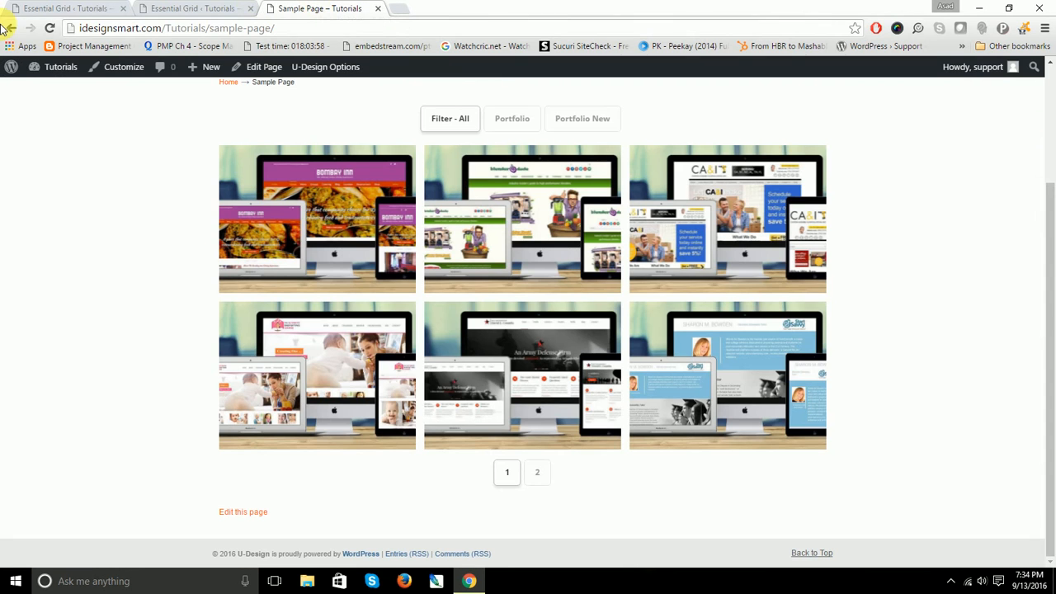
click(47, 29)
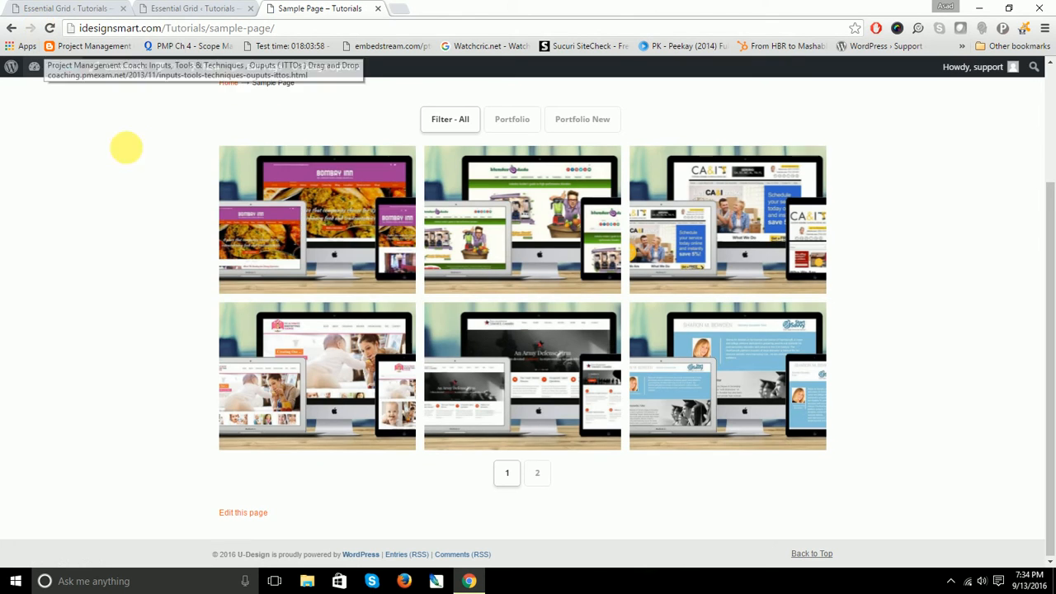
mouse_move(318, 189)
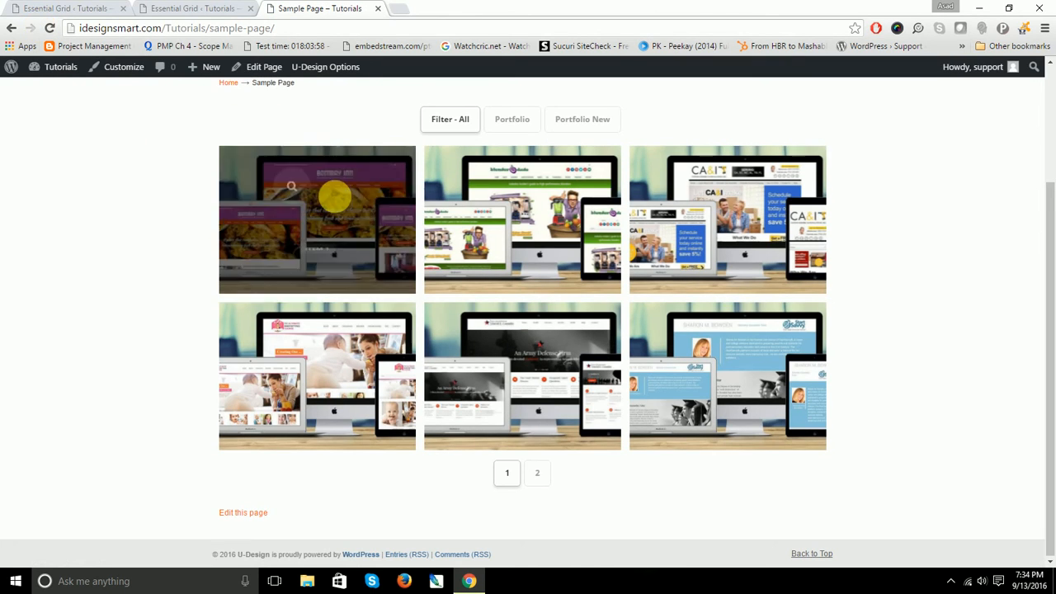
click(291, 201)
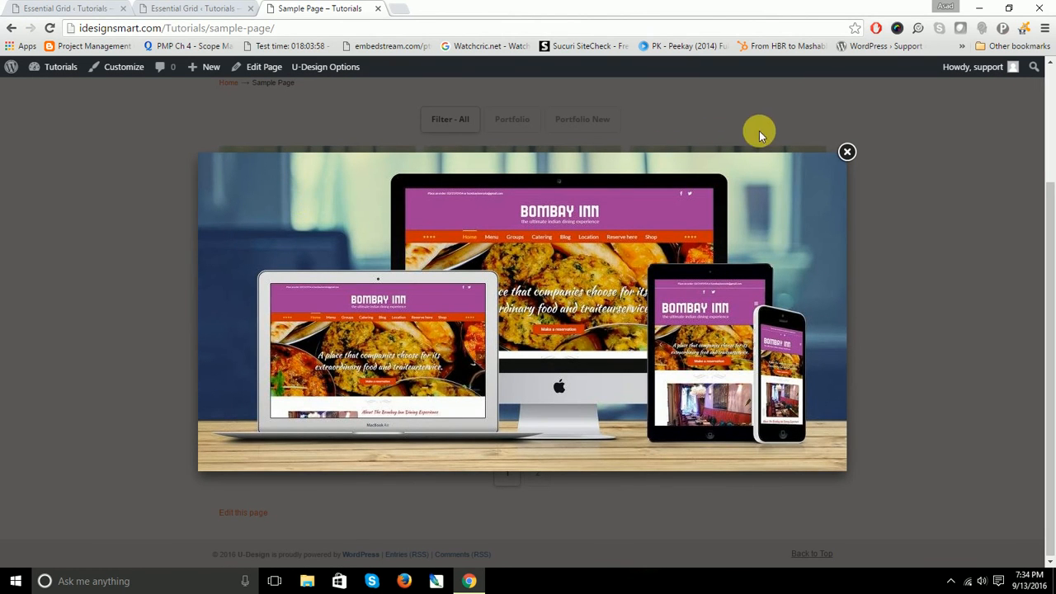
click(846, 152)
mouse_move(377, 206)
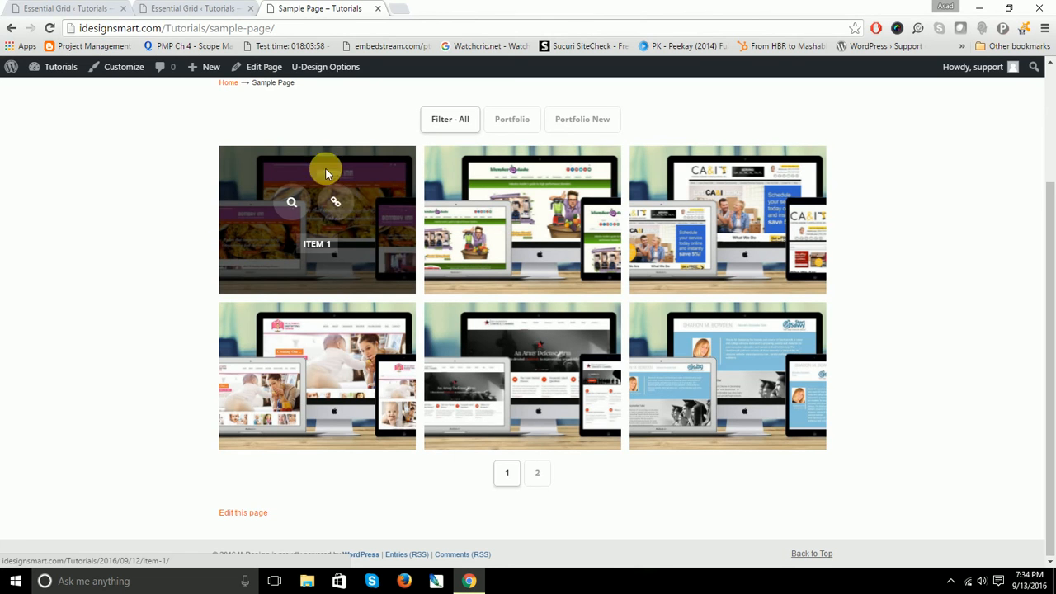
Create a new Essential Grid with the title and alias blog and select its generated shortcode.
click(150, 8)
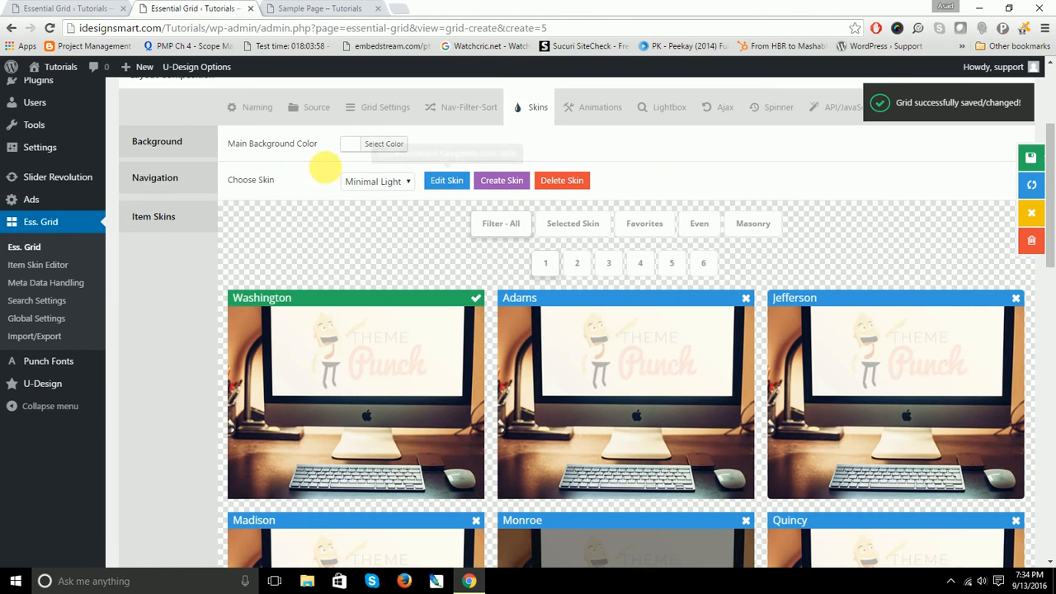
click(14, 250)
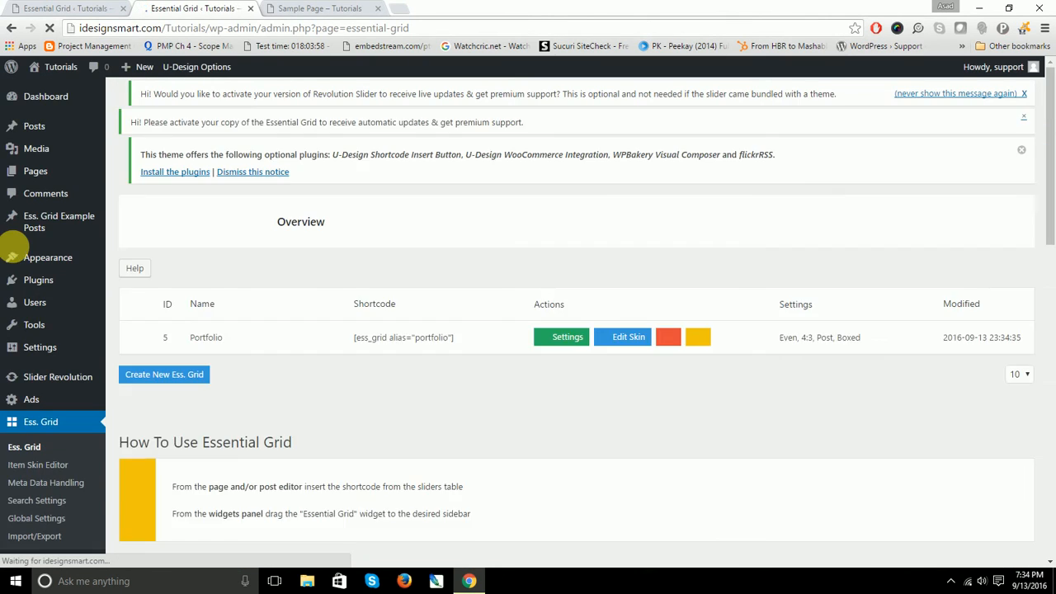
click(175, 378)
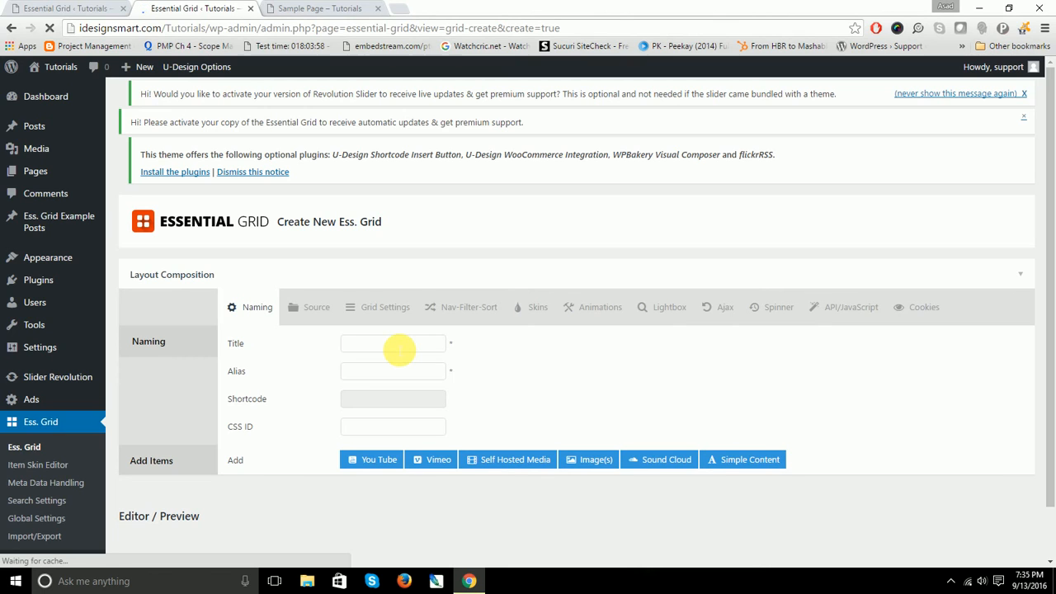
text(blog)
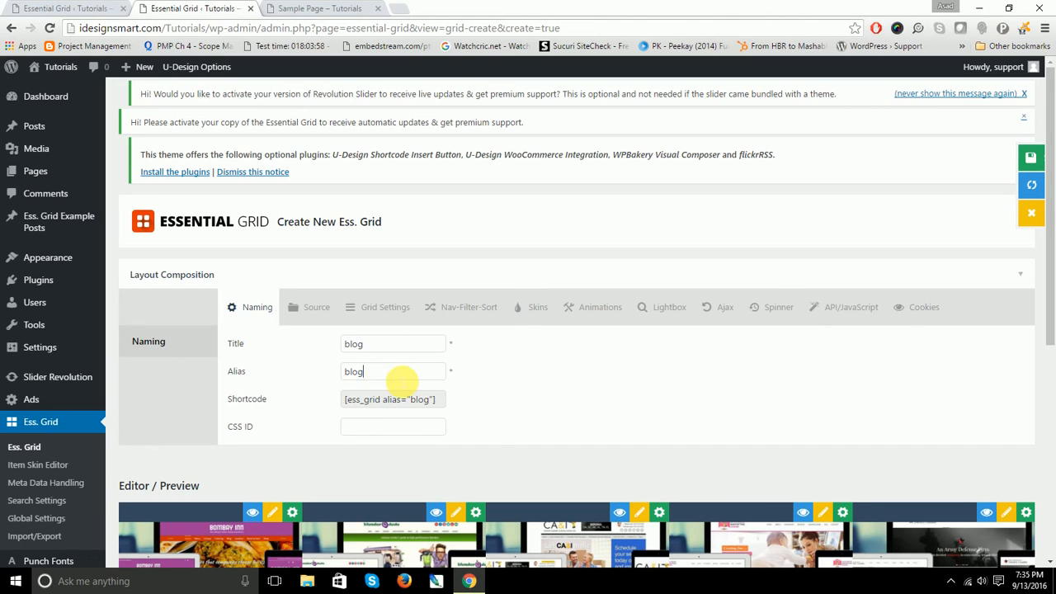
mouse_move(442, 401)
mouse_down()
mouse_move(374, 417)
mouse_move(433, 403)
mouse_up()
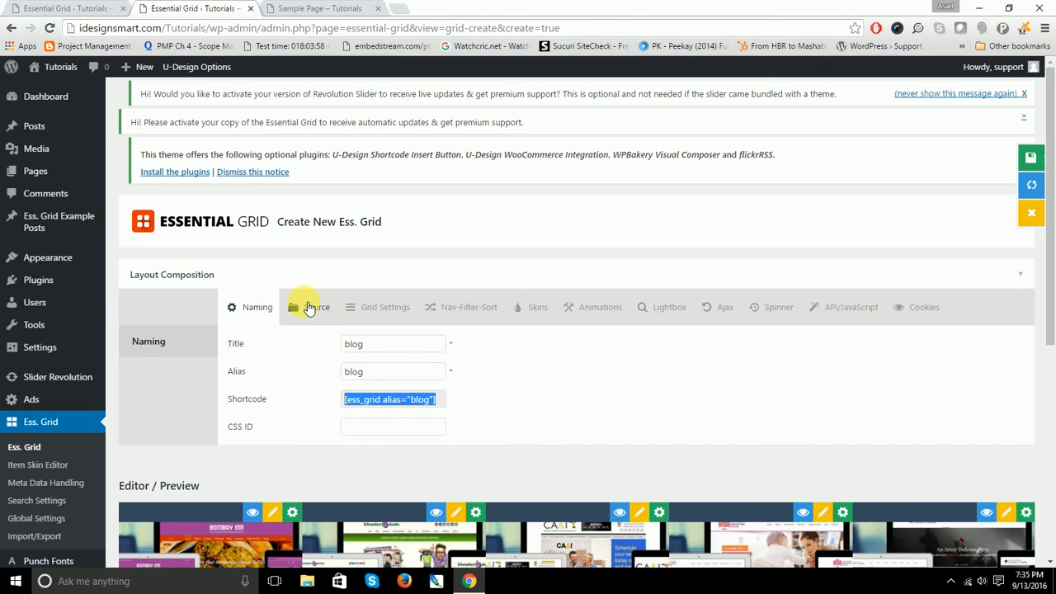
Set the blog grid's source to posts in the Blog category and enable YouTube Video as an item media source.
click(310, 308)
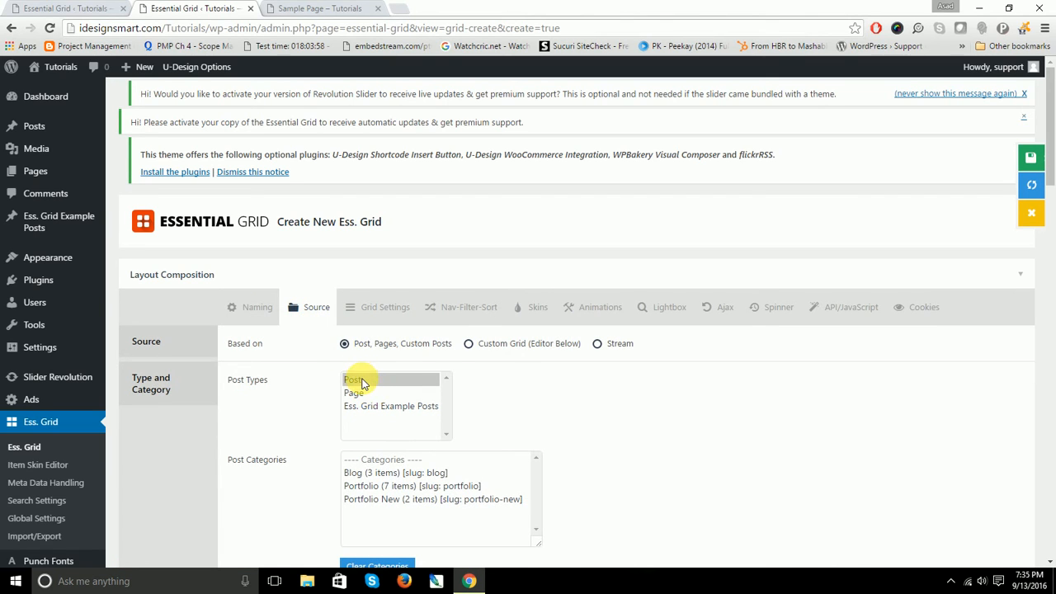
click(381, 476)
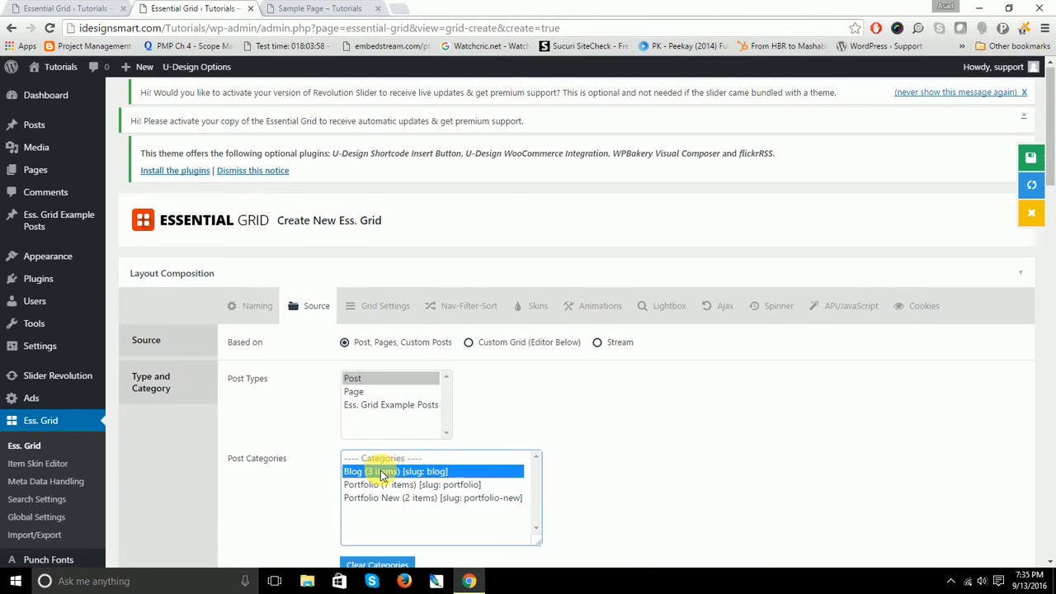
scroll(381, 476, down, 2)
scroll(380, 474, down, 2)
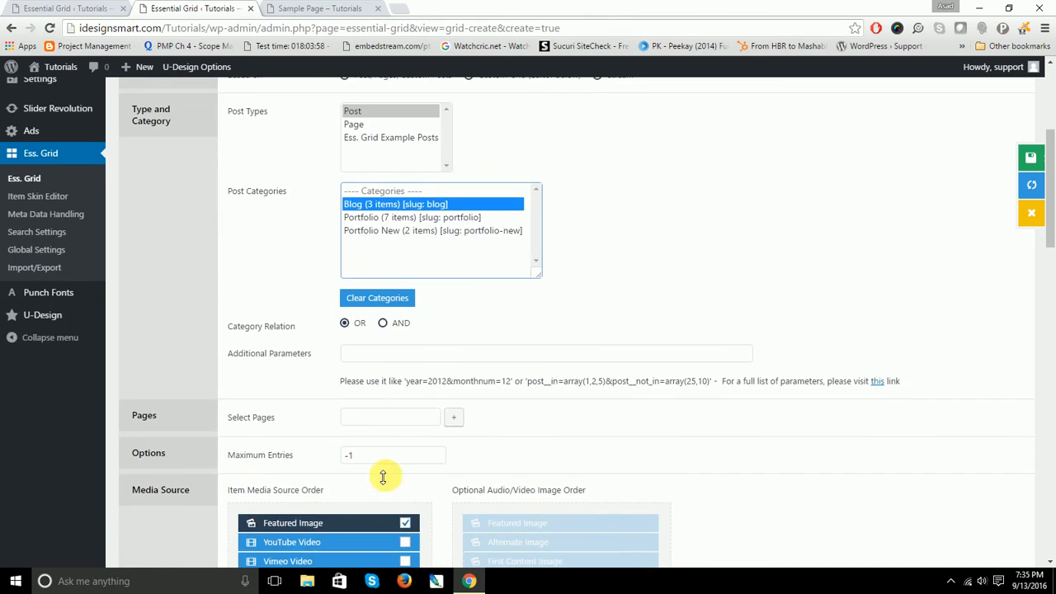
scroll(388, 412, down, 3)
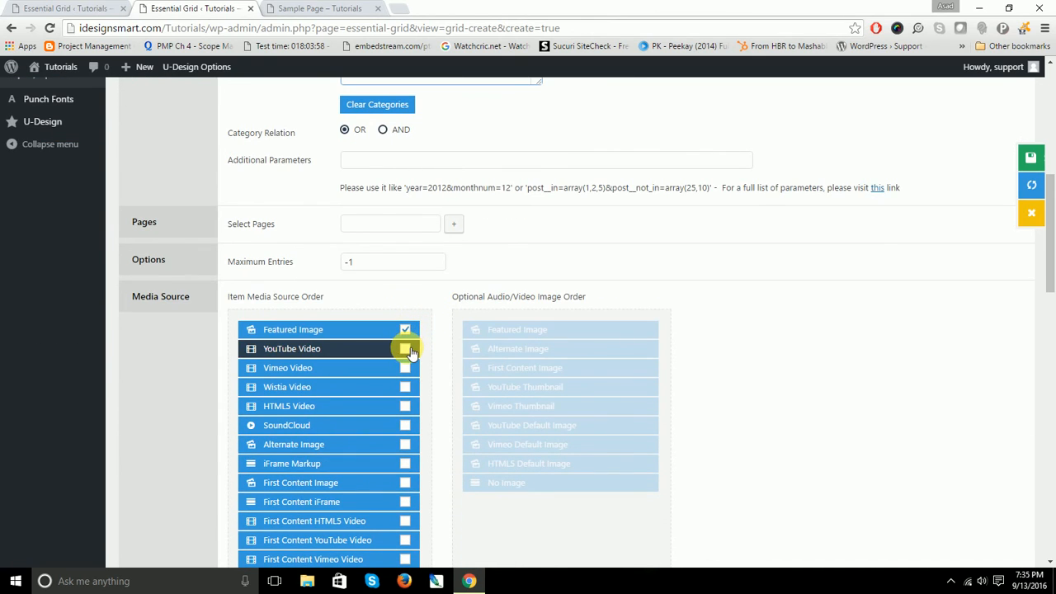
click(405, 349)
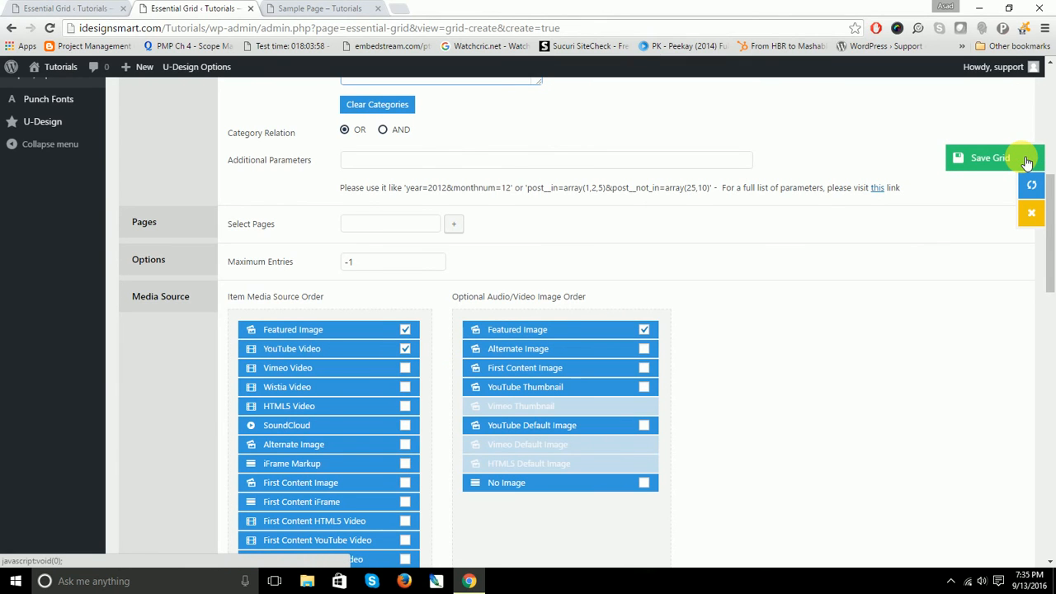
Set the blog grid's layout to Masonry in its grid settings.
scroll(742, 176, up, 4)
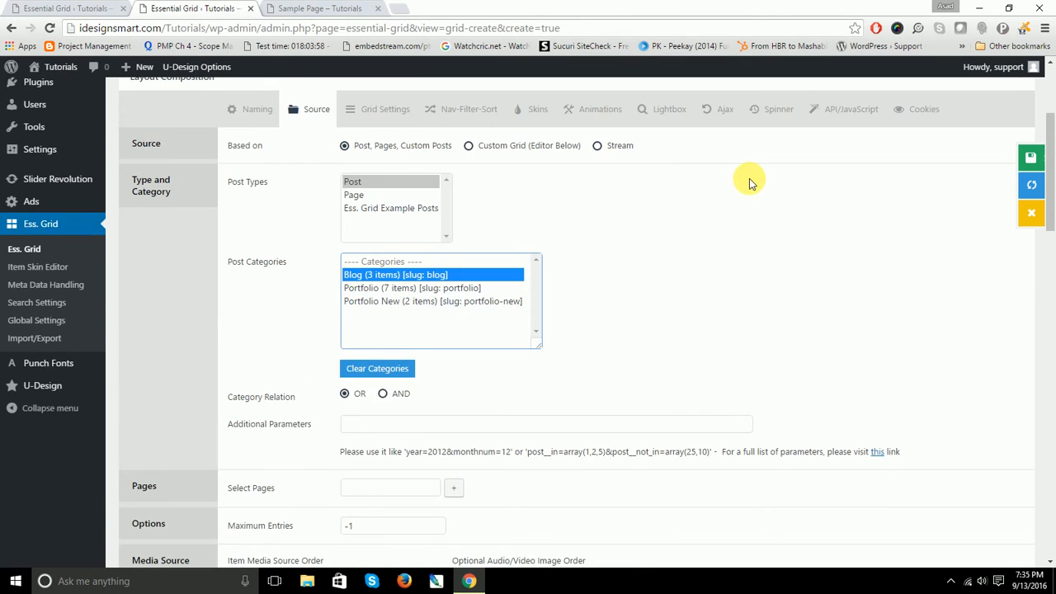
click(381, 180)
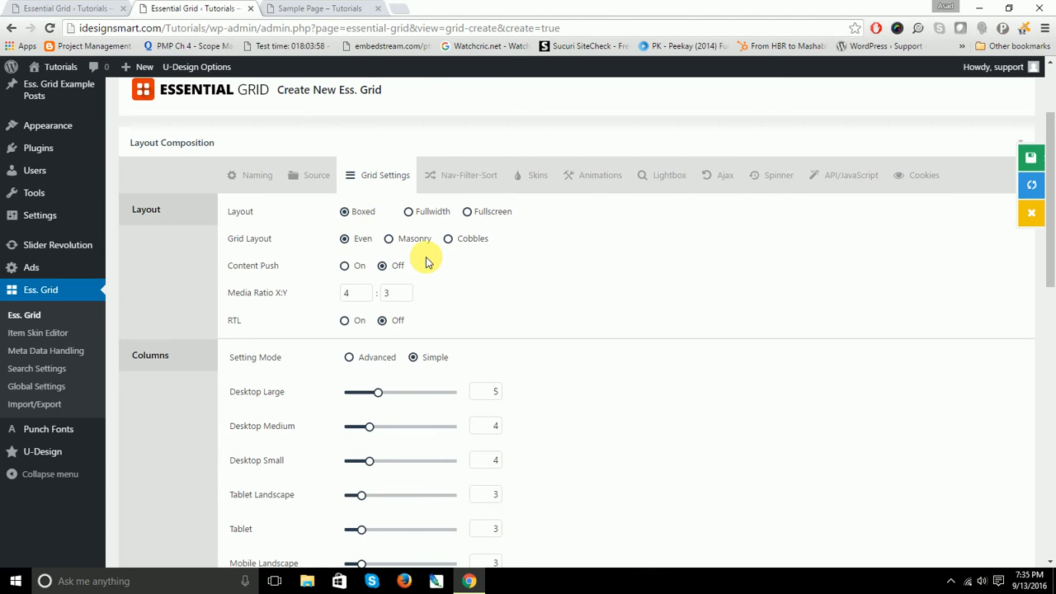
scroll(426, 261, down, 3)
scroll(427, 261, up, 3)
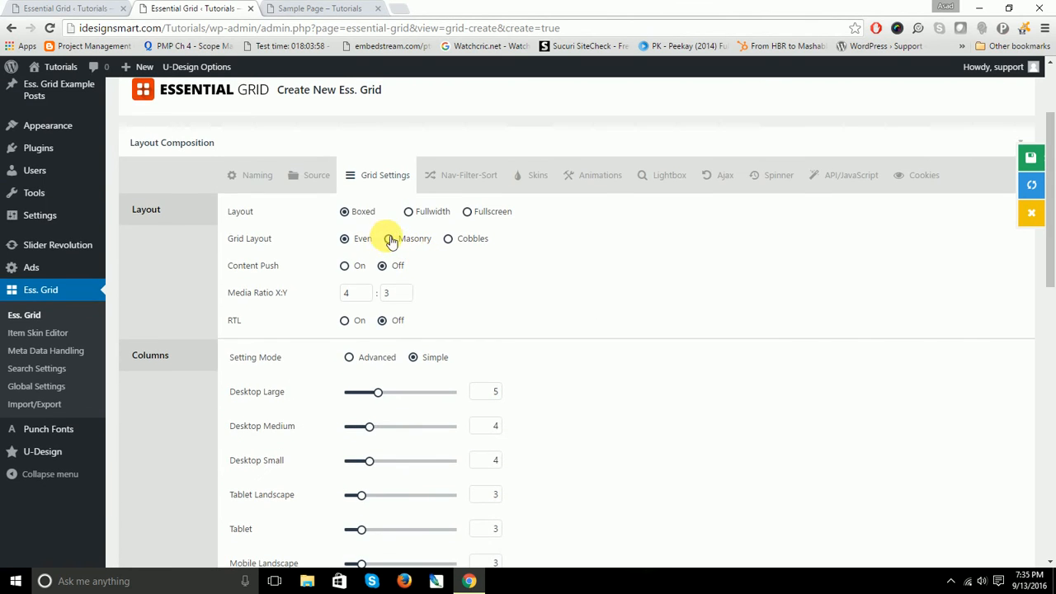
click(390, 240)
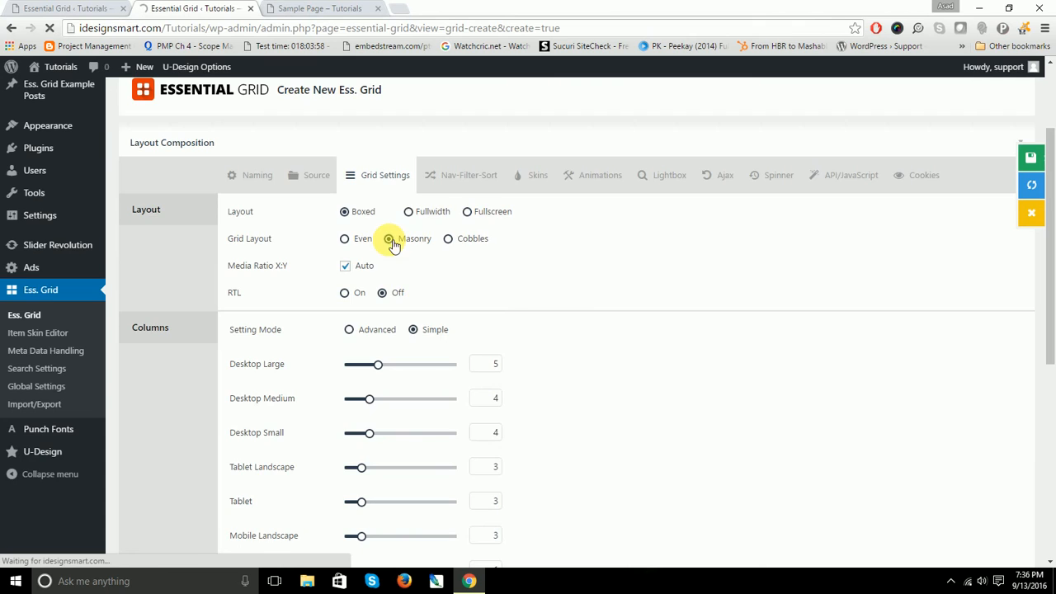
Set the blog grid's Desktop Large, Desktop Medium and Desktop Small columns to 3.
scroll(395, 245, down, 3)
scroll(479, 243, up, 2)
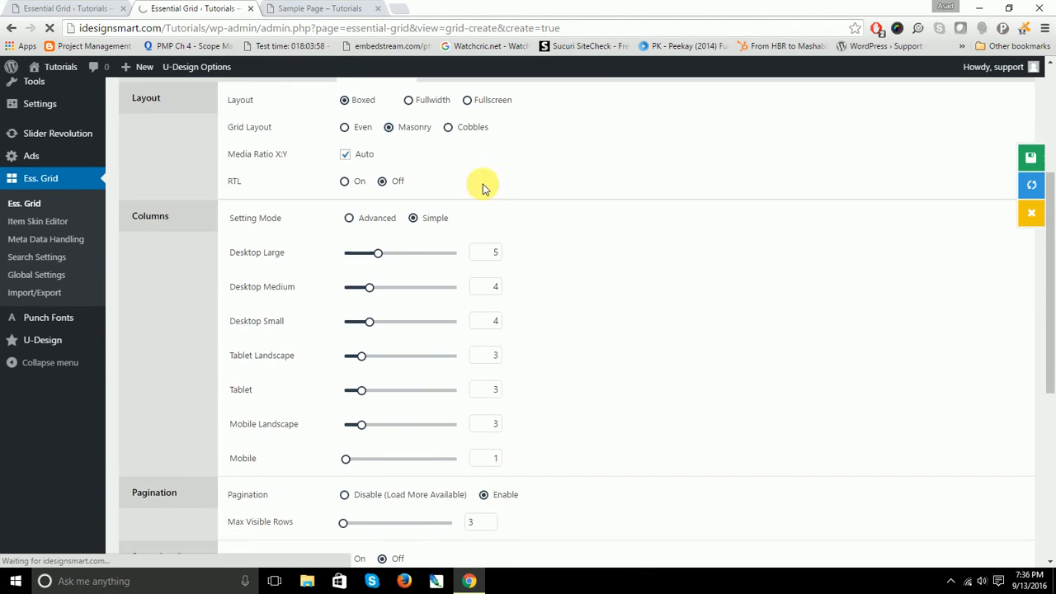
double_click(491, 302)
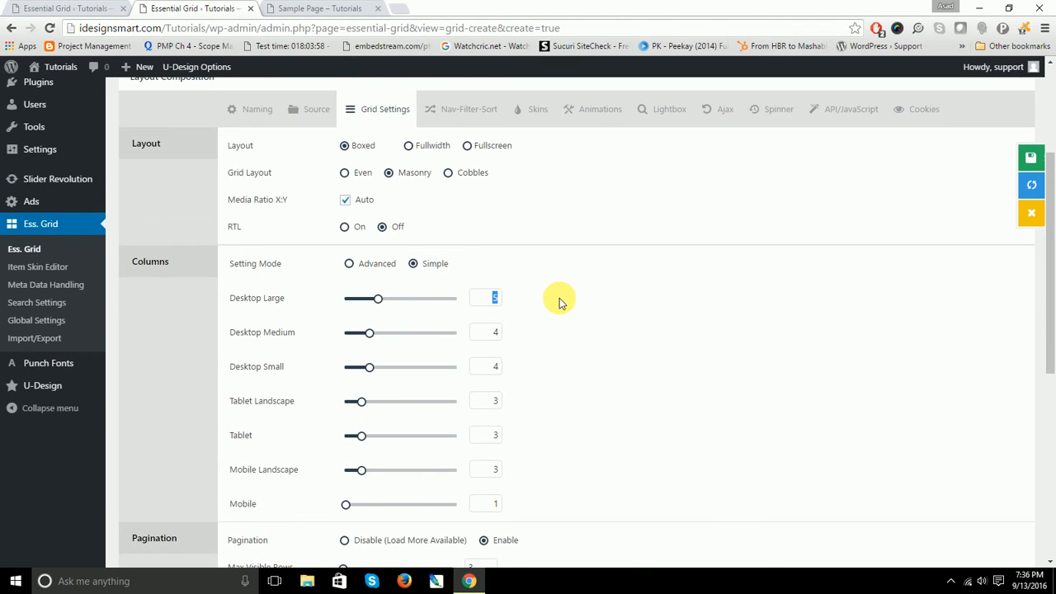
text(3)
double_click(488, 334)
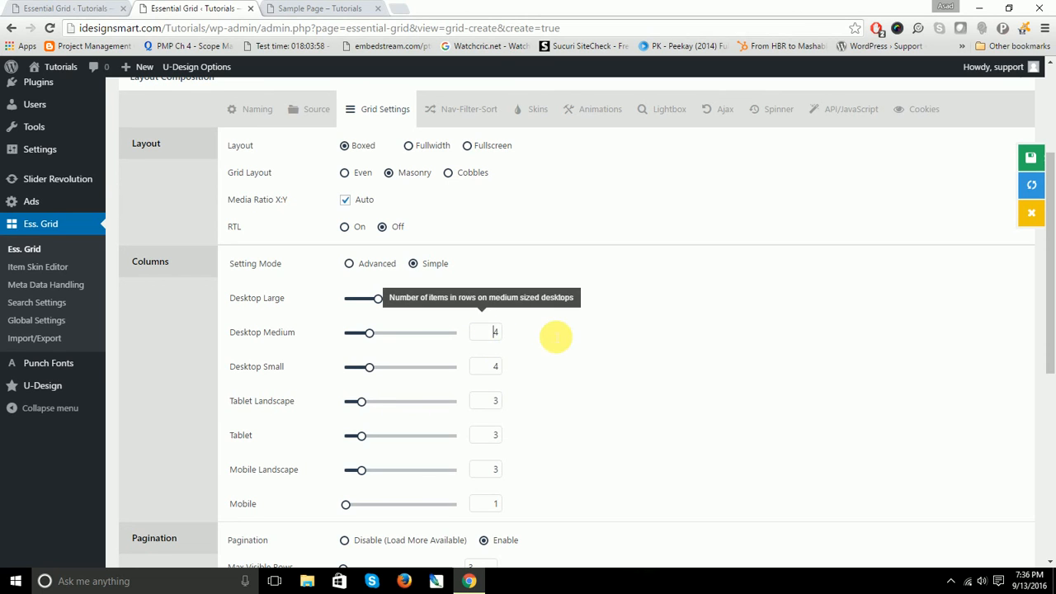
text(3)
key(Tab)
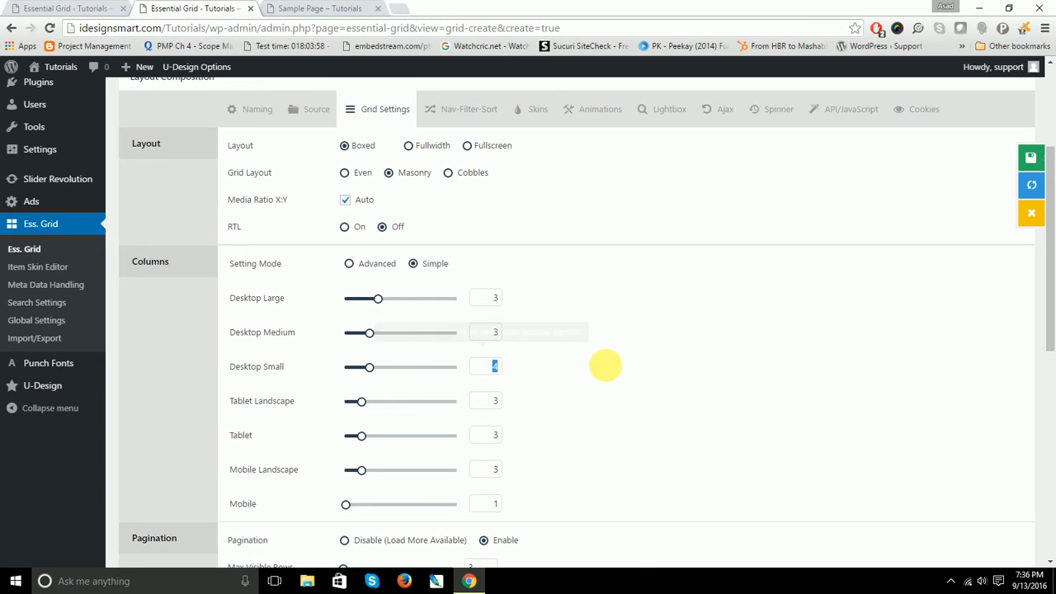
text(3)
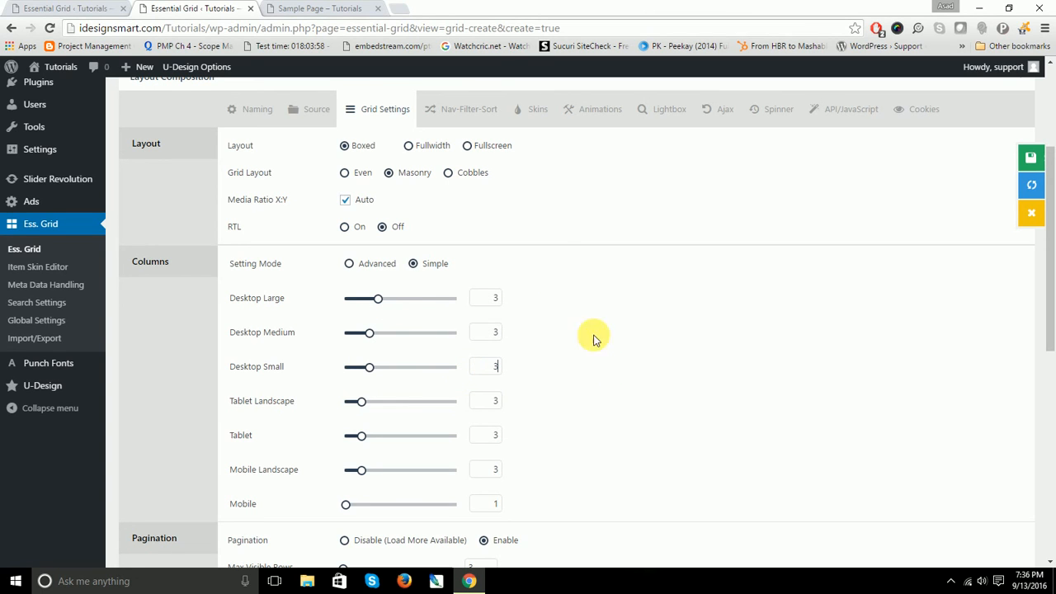
Place the Filter 1 module in the blog grid's Top 1 dropzone and the Pagination module in its Bottom 2 dropzone.
click(456, 115)
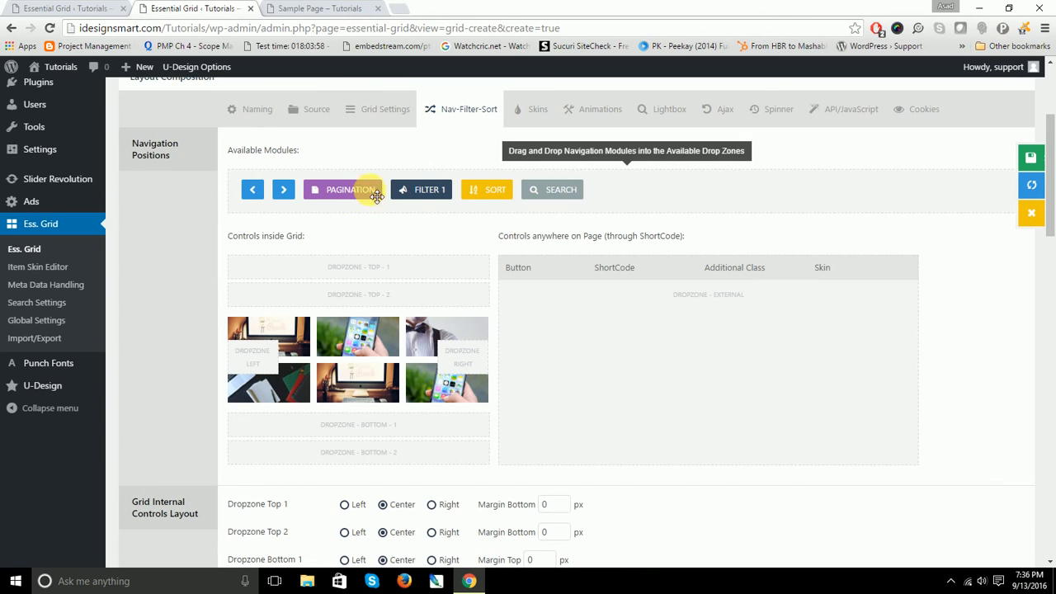
drag(429, 191, 402, 263)
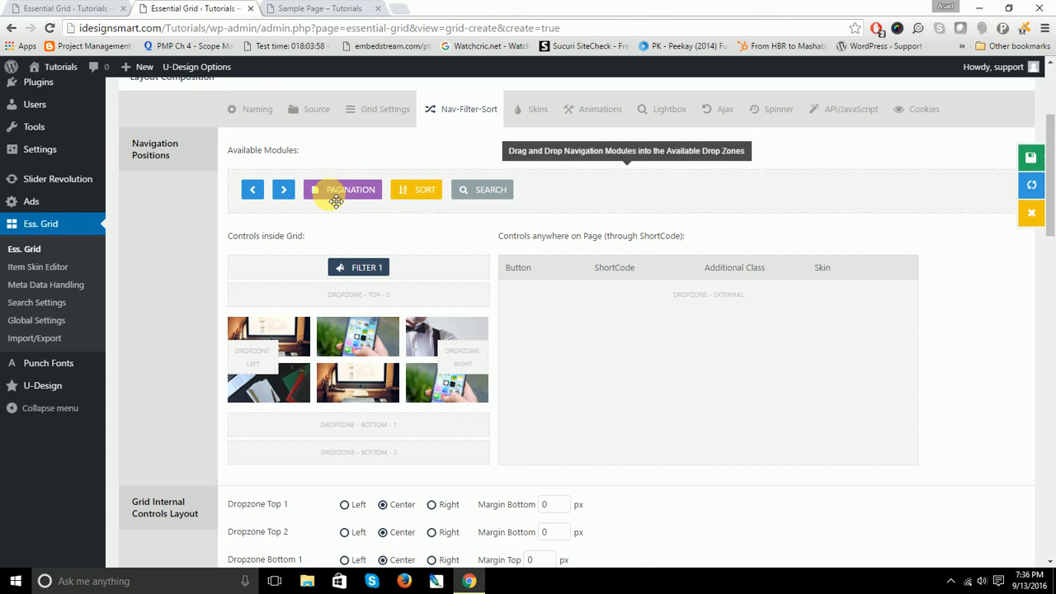
drag(341, 198, 368, 379)
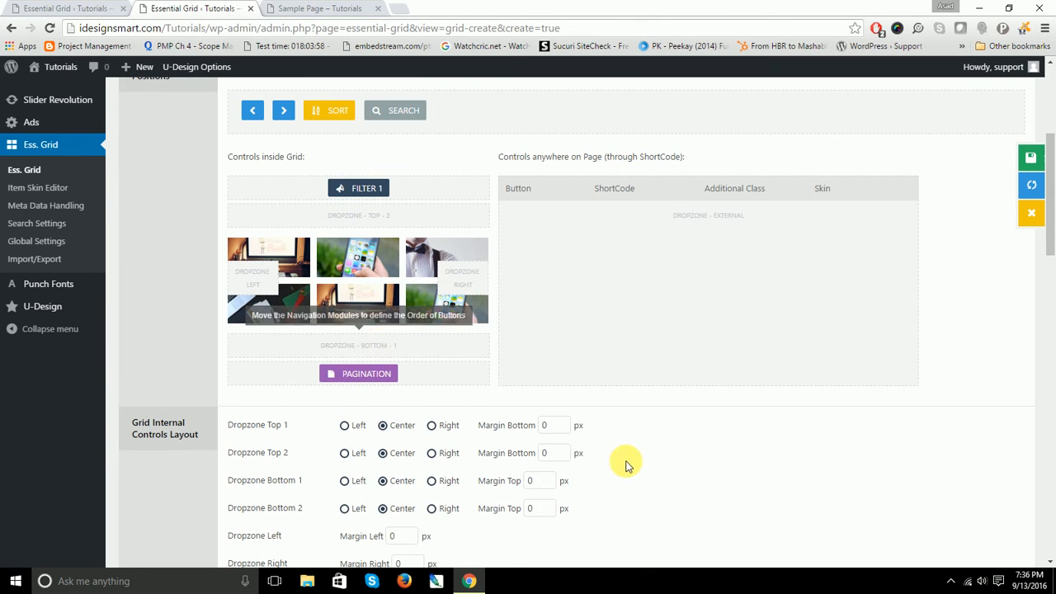
Set Dropzone Bottom 2's top margin and Dropzone Top 1's bottom margin to 20 px each.
click(501, 509)
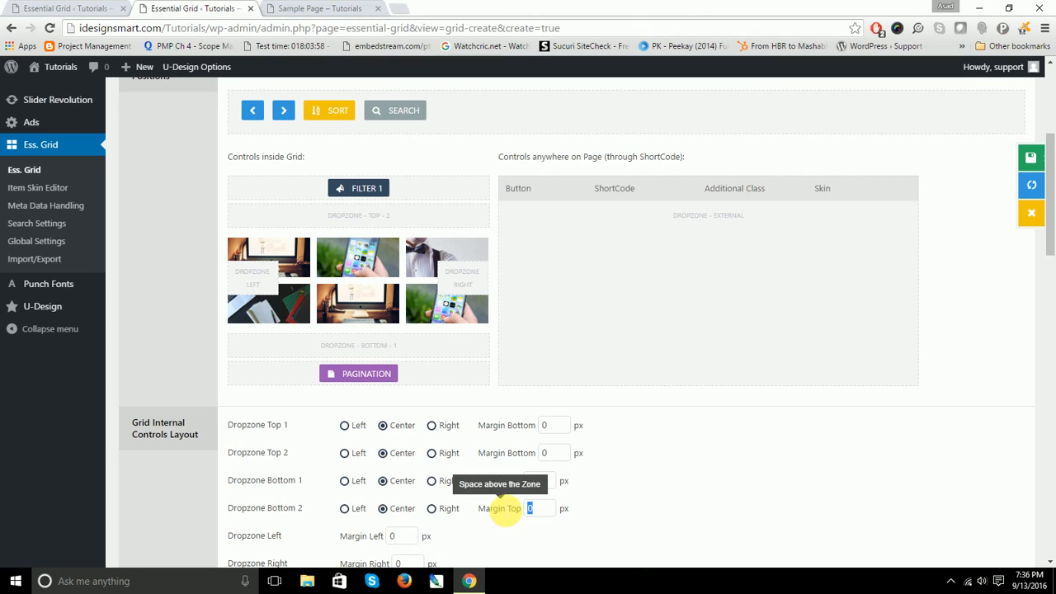
text(20)
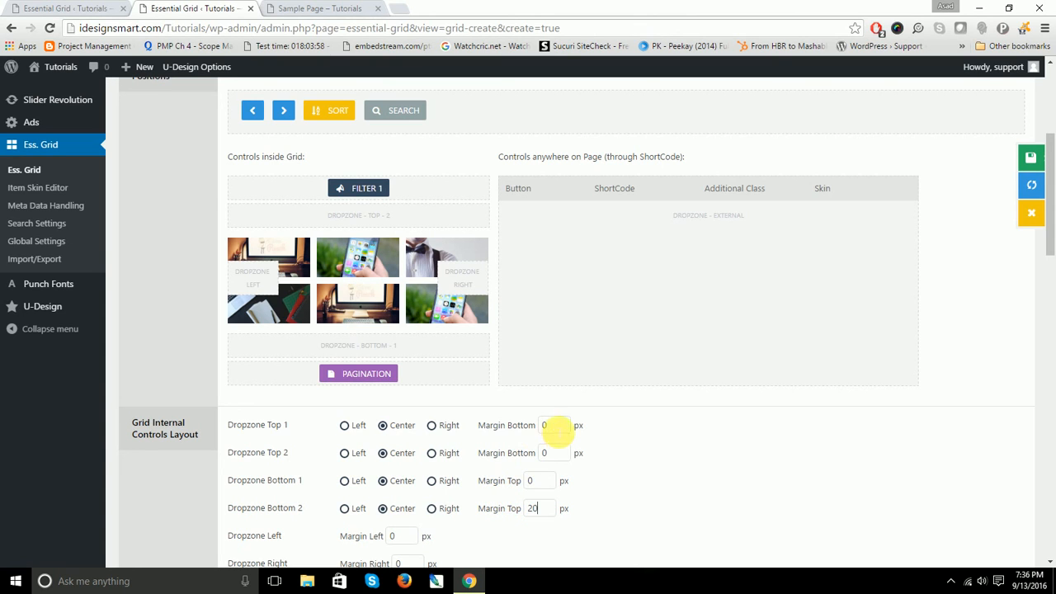
click(528, 424)
text(2)
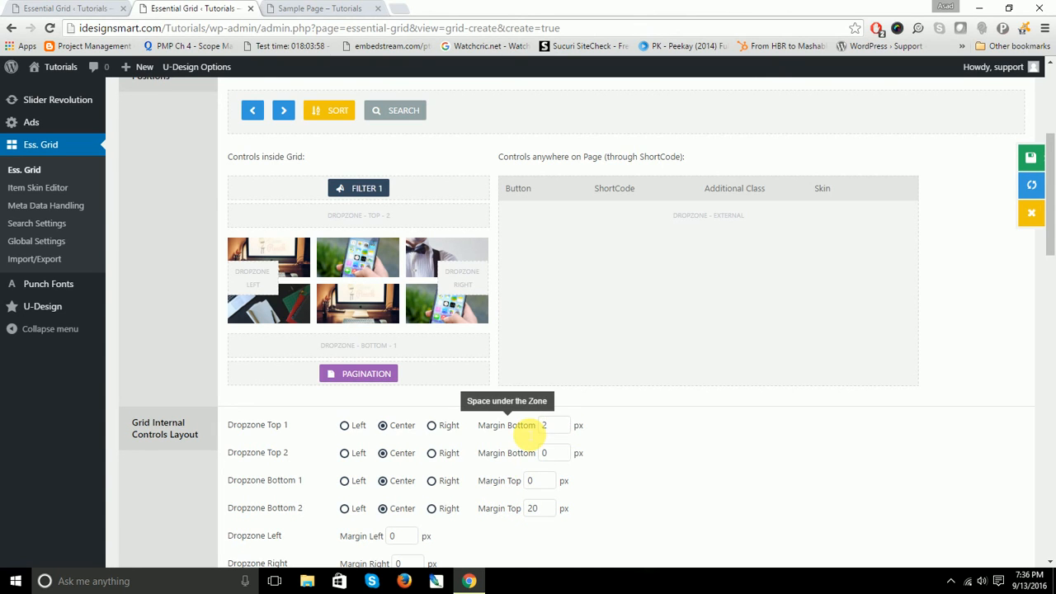
Filter the item skins to Masonry, choose the Garfield skin for the blog grid, and save the grid.
scroll(547, 427, down, 3)
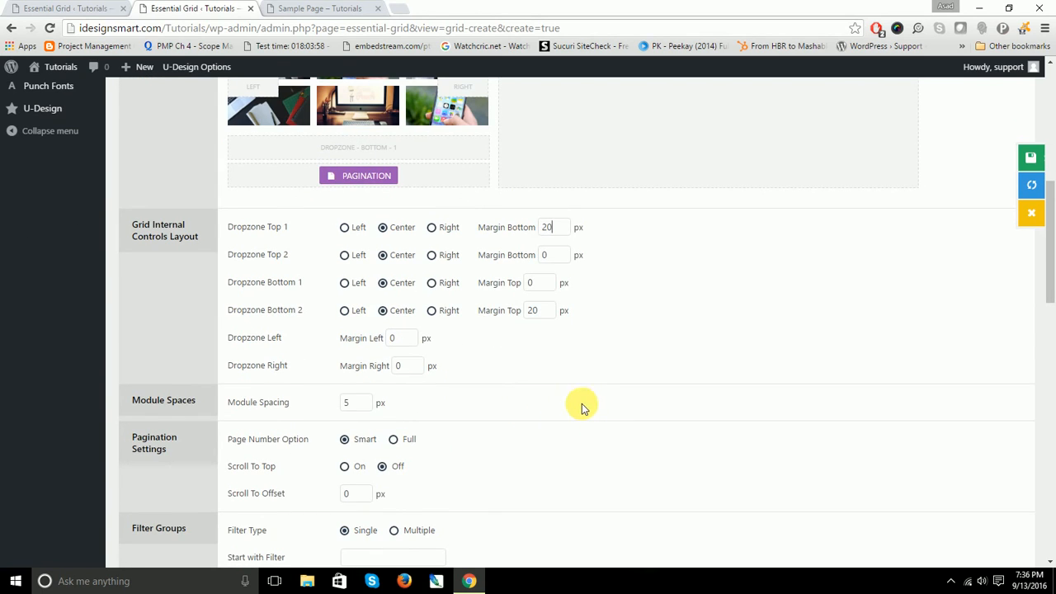
scroll(583, 405, up, 2)
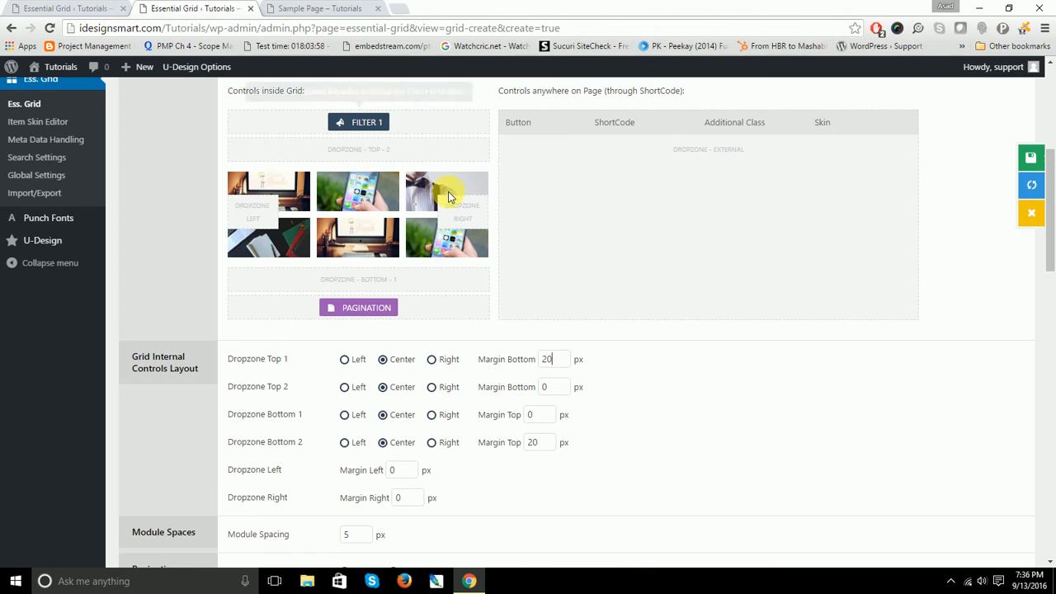
scroll(452, 196, up, 3)
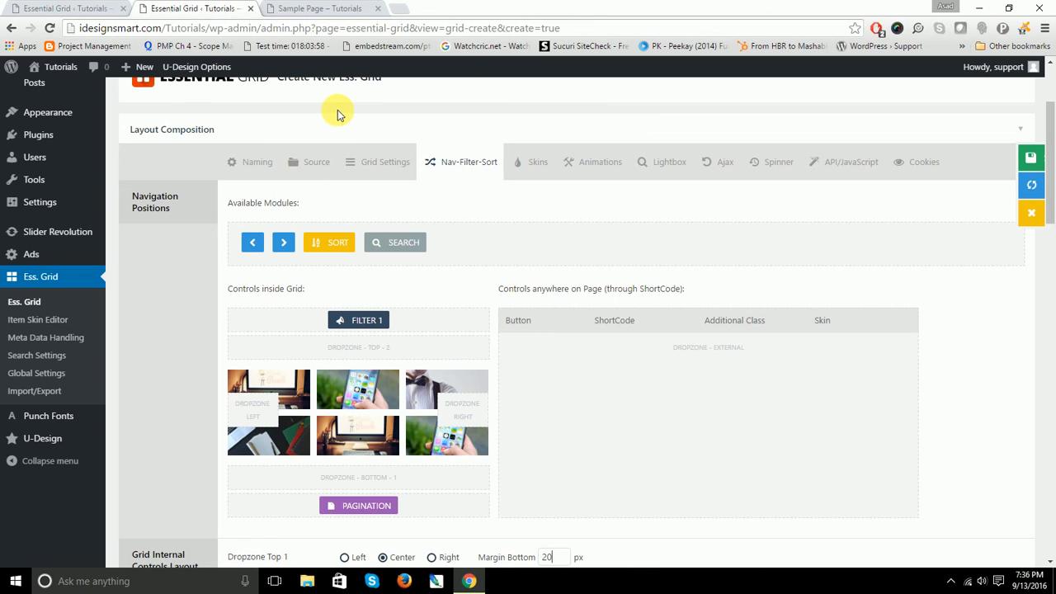
click(557, 164)
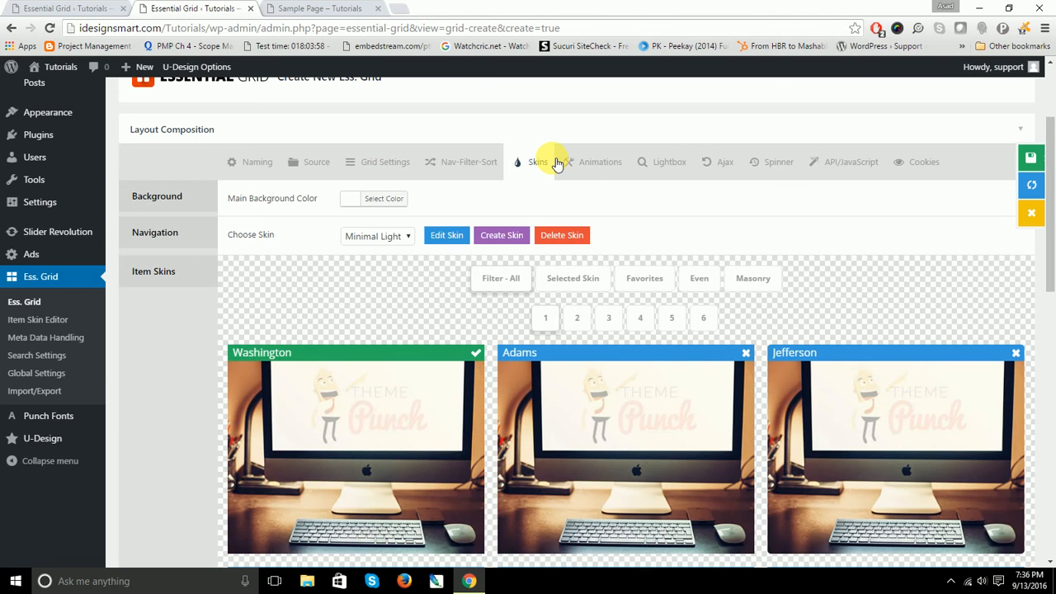
scroll(511, 132, down, 4)
mouse_move(379, 137)
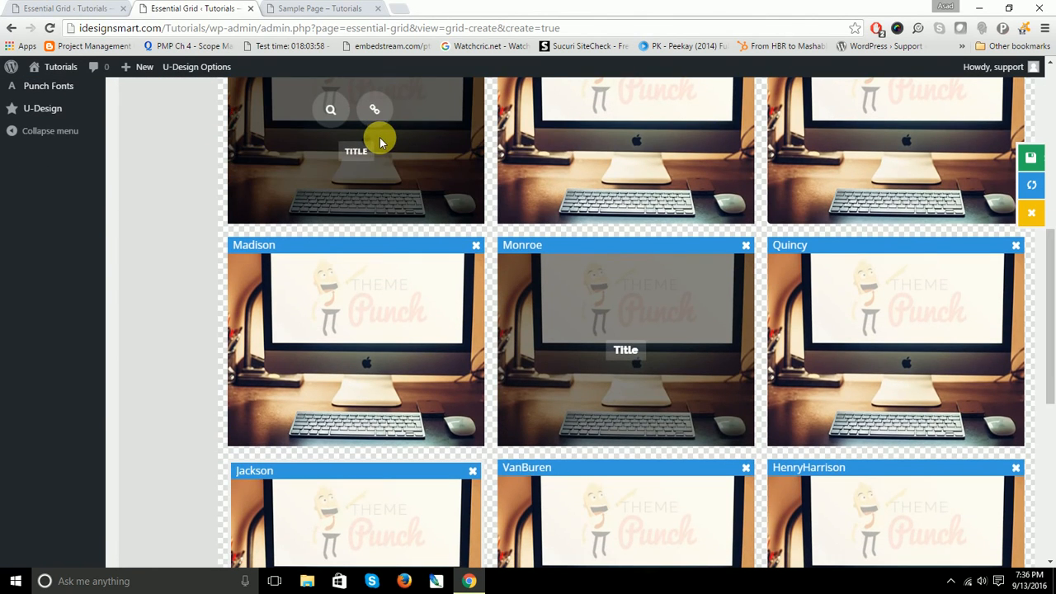
scroll(379, 137, up, 1)
scroll(380, 136, up, 3)
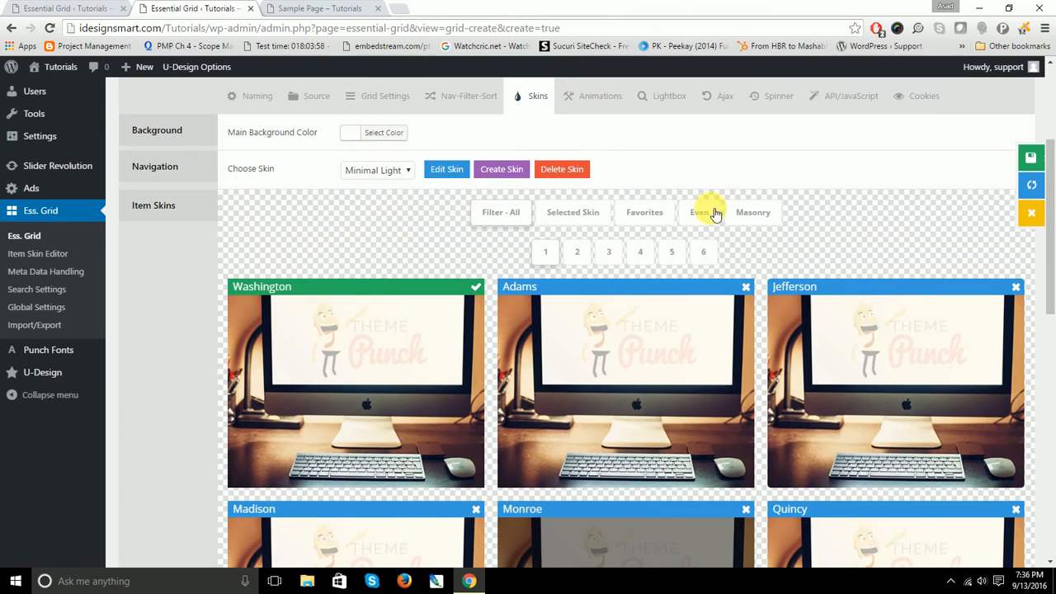
click(757, 215)
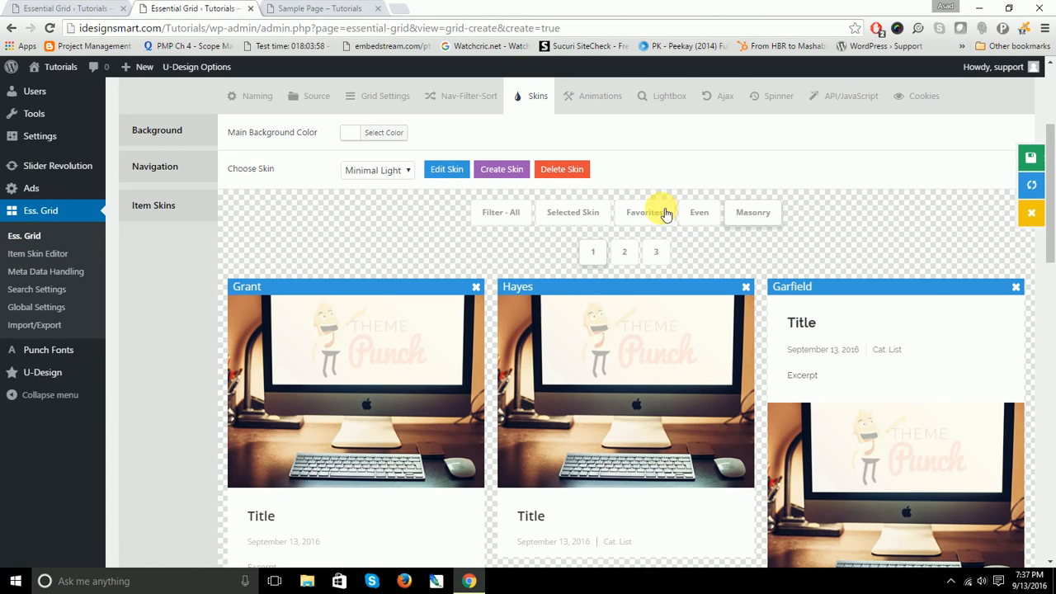
scroll(975, 323, down, 4)
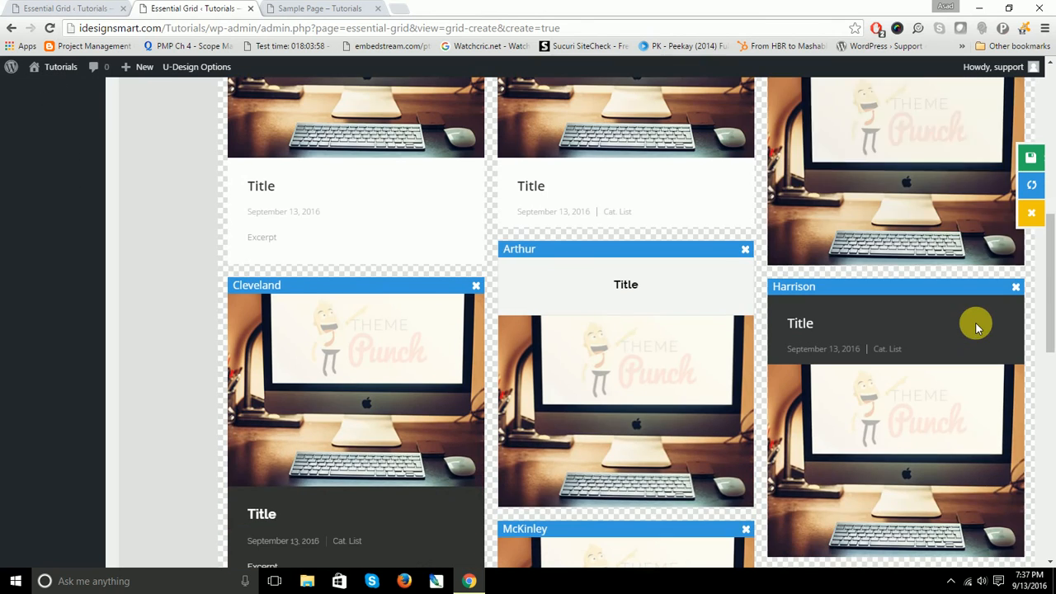
scroll(975, 322, up, 2)
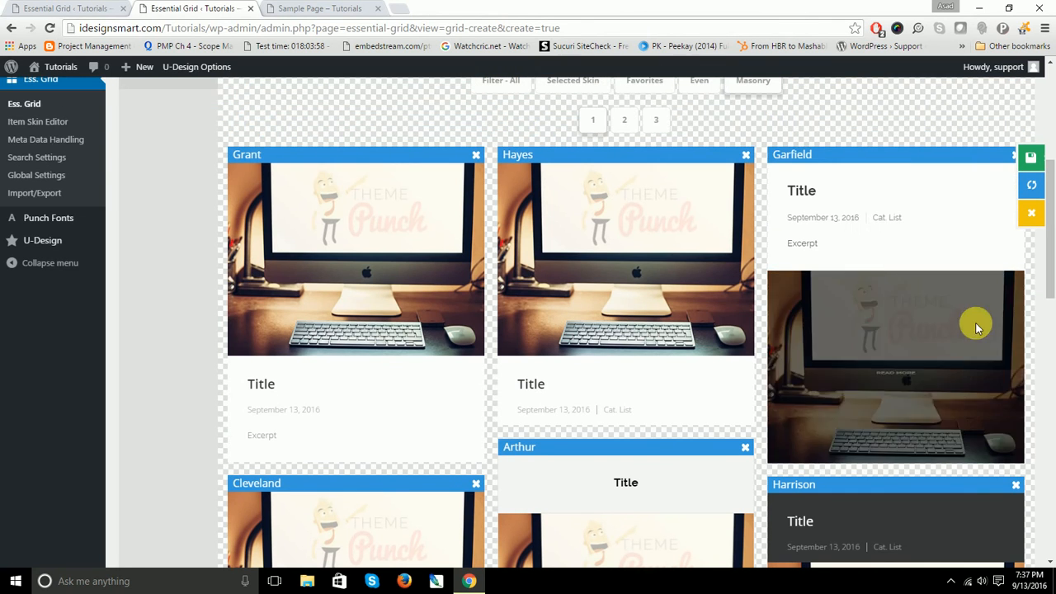
click(805, 158)
click(1031, 157)
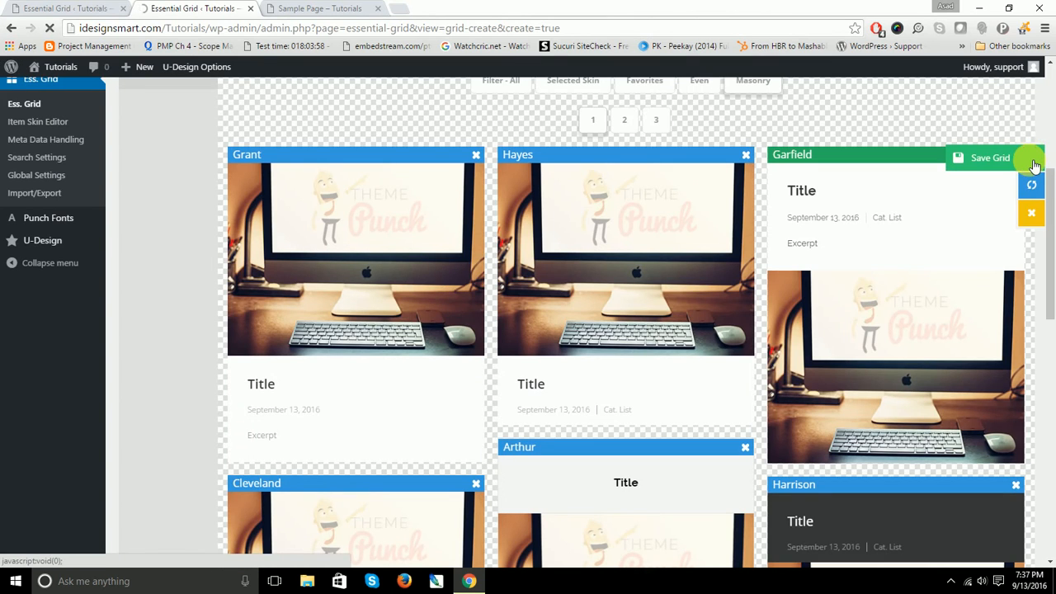
click(1033, 165)
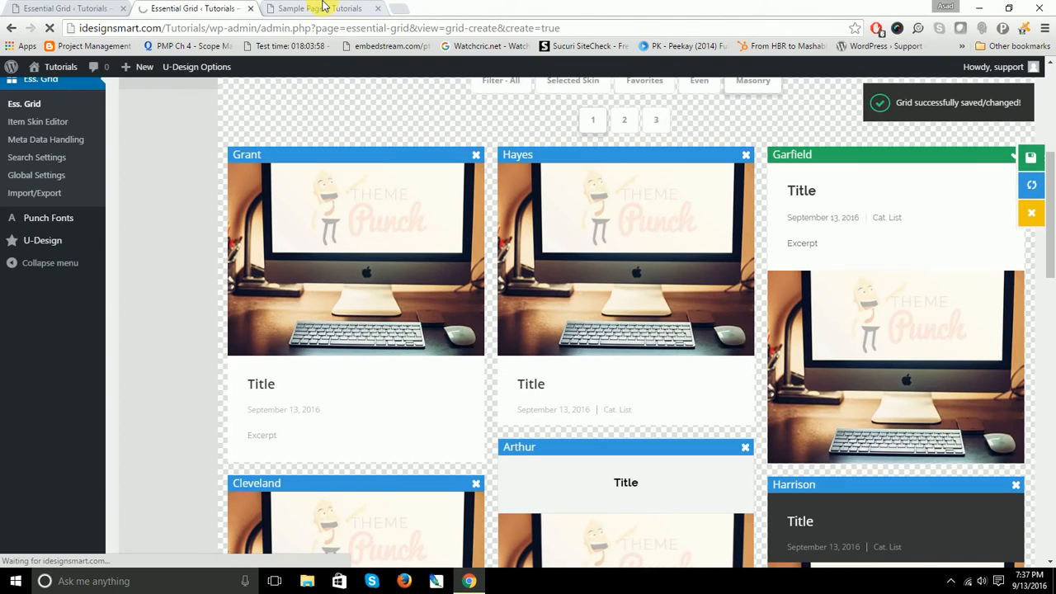
Add [divider] and [ess_grid alias="blog"] below the portfolio shortcode on the Sample Page and update the page.
click(323, 7)
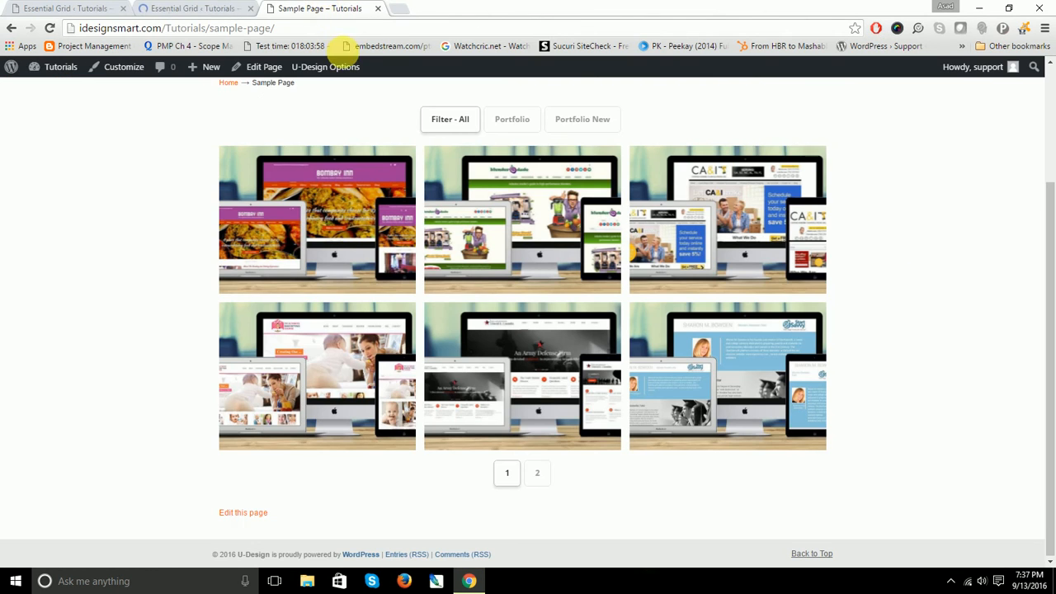
click(243, 68)
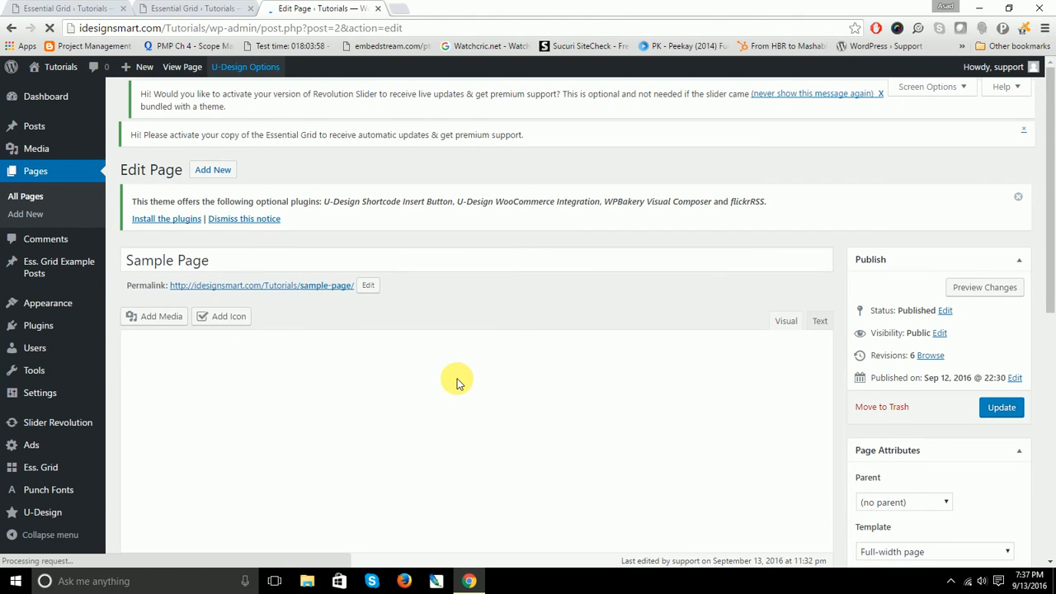
scroll(455, 377, down, 3)
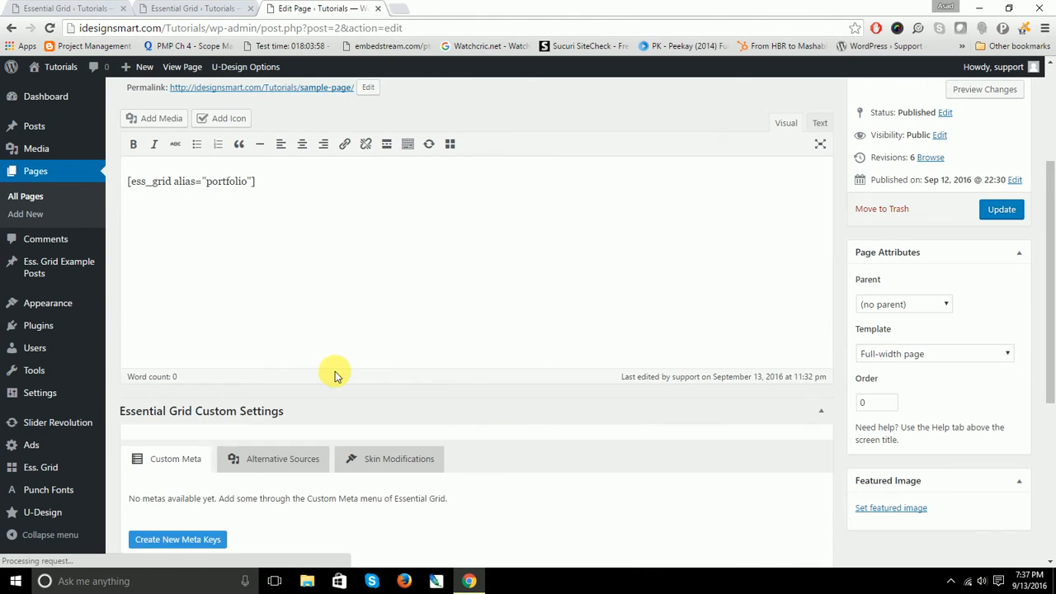
click(320, 190)
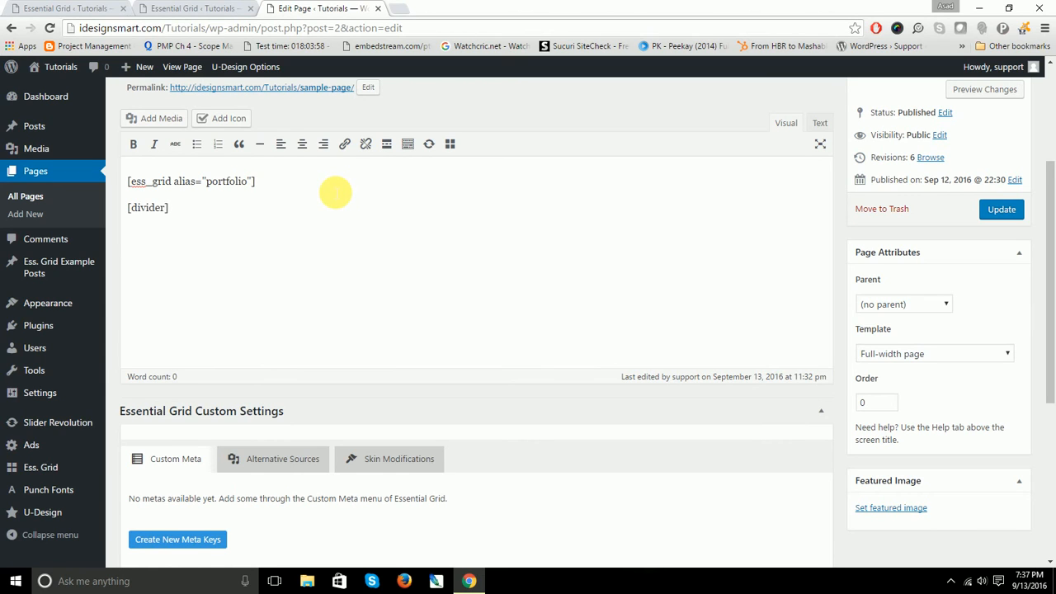
text([ess_grid alias="blog"])
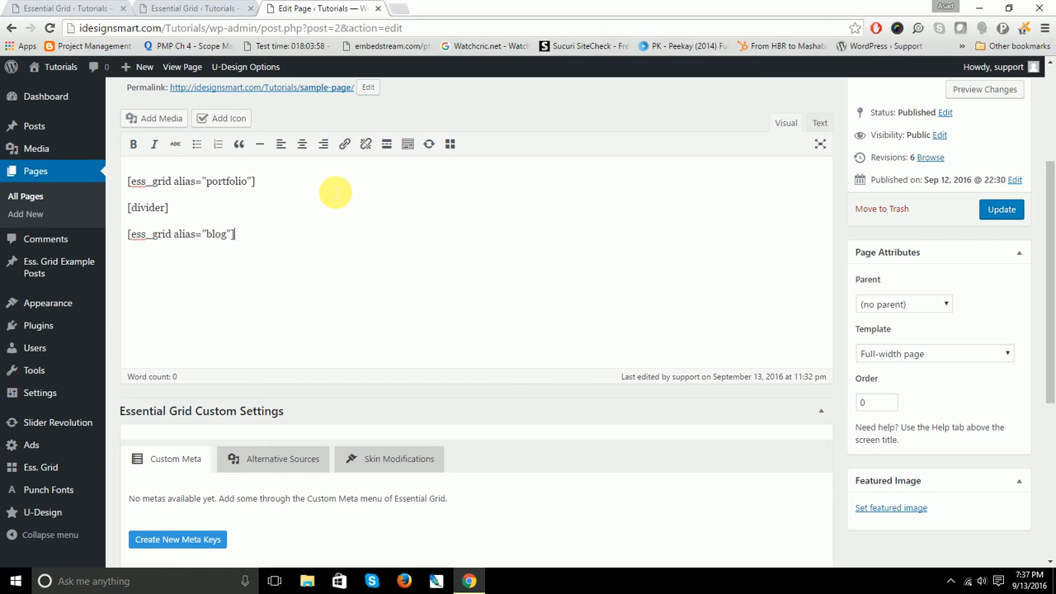
click(1002, 209)
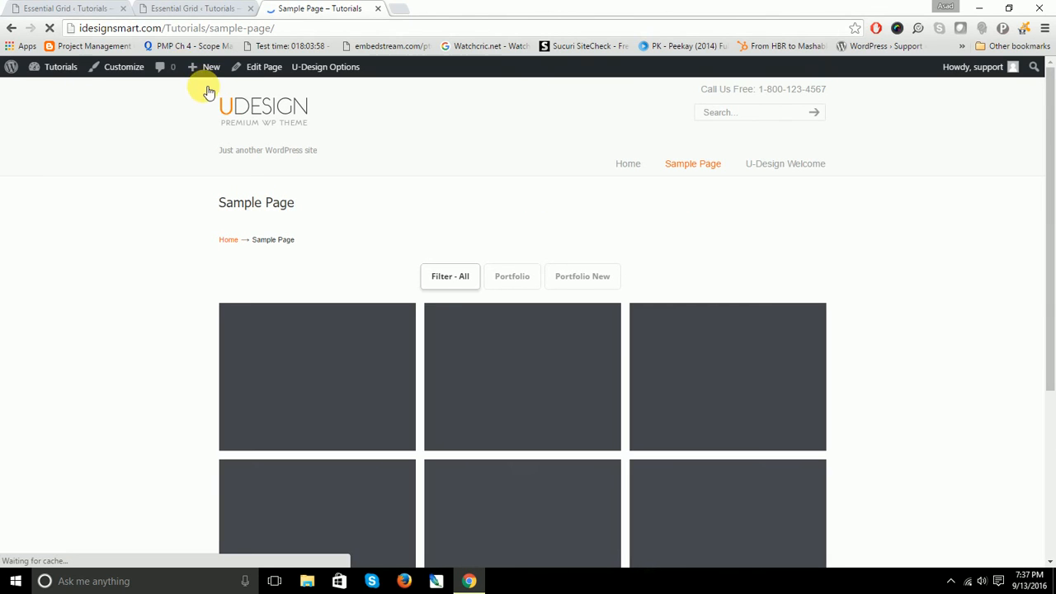
Examine the blog grid on the published Sample Page, playing and pausing the video in Post 3.
scroll(381, 259, down, 4)
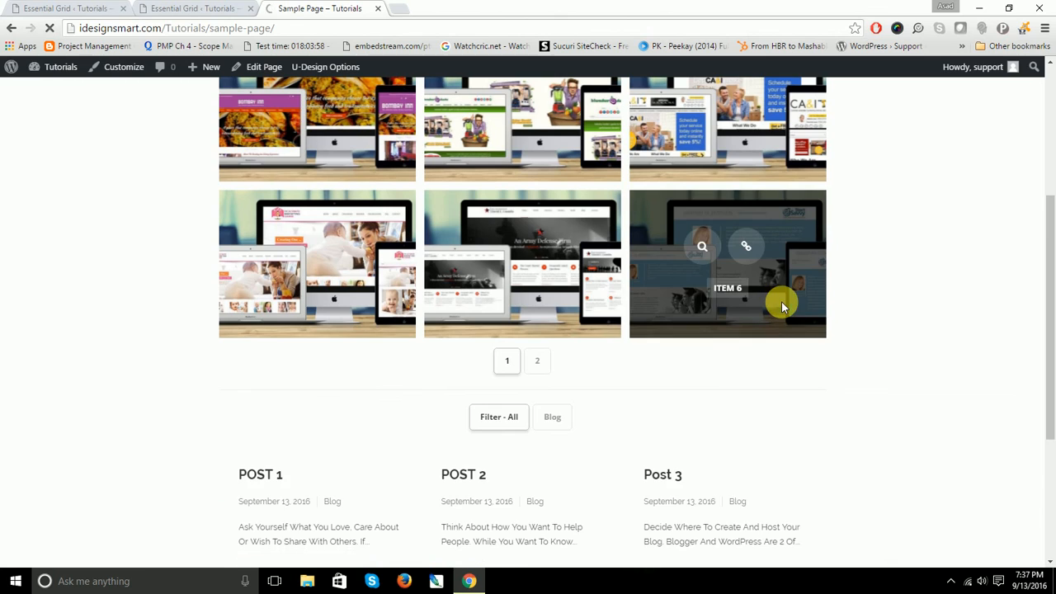
scroll(811, 323, down, 2)
scroll(812, 325, down, 2)
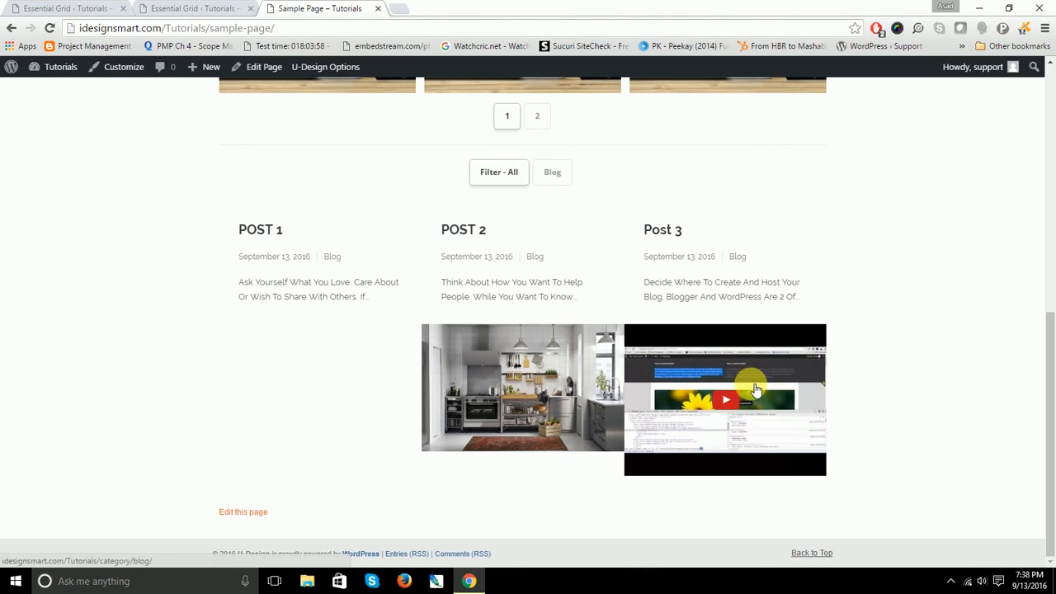
click(726, 400)
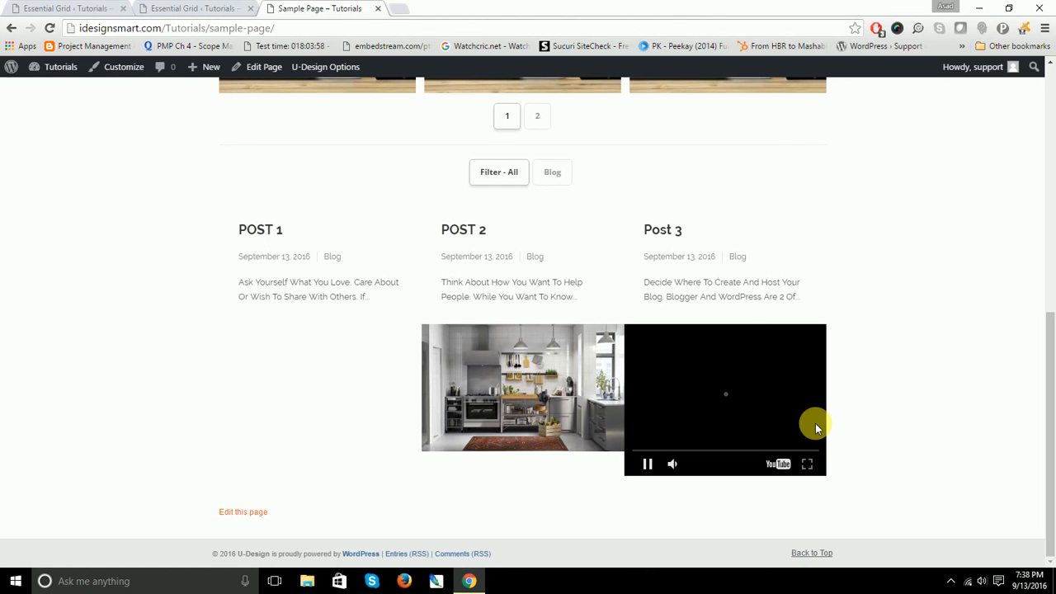
click(649, 467)
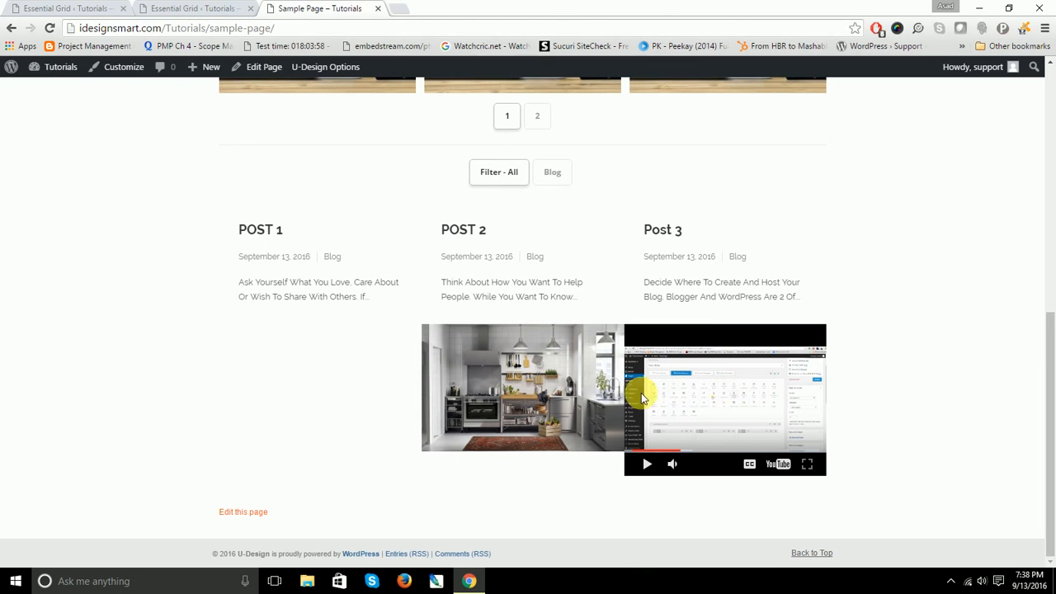
mouse_move(520, 388)
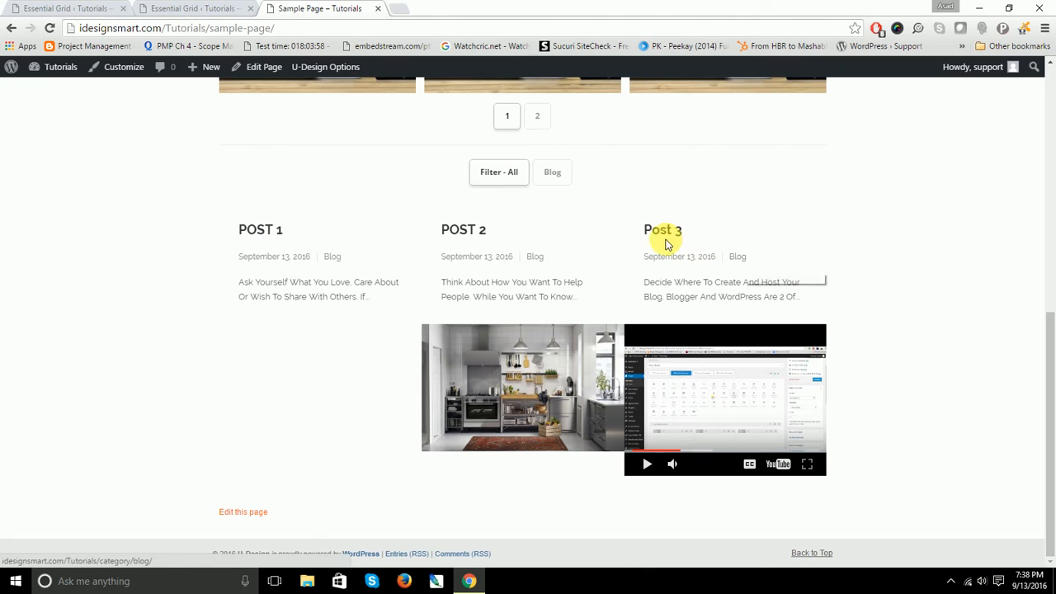
drag(687, 231, 644, 230)
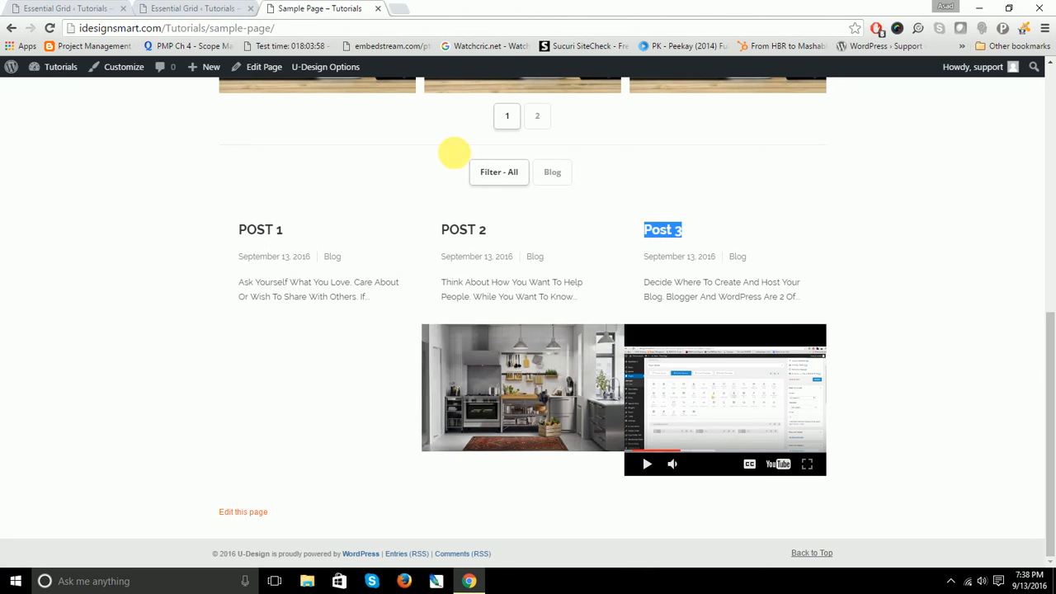
Open Post 3 for editing and display the Alternative Sources in its Essential Grid Custom Settings.
click(50, 7)
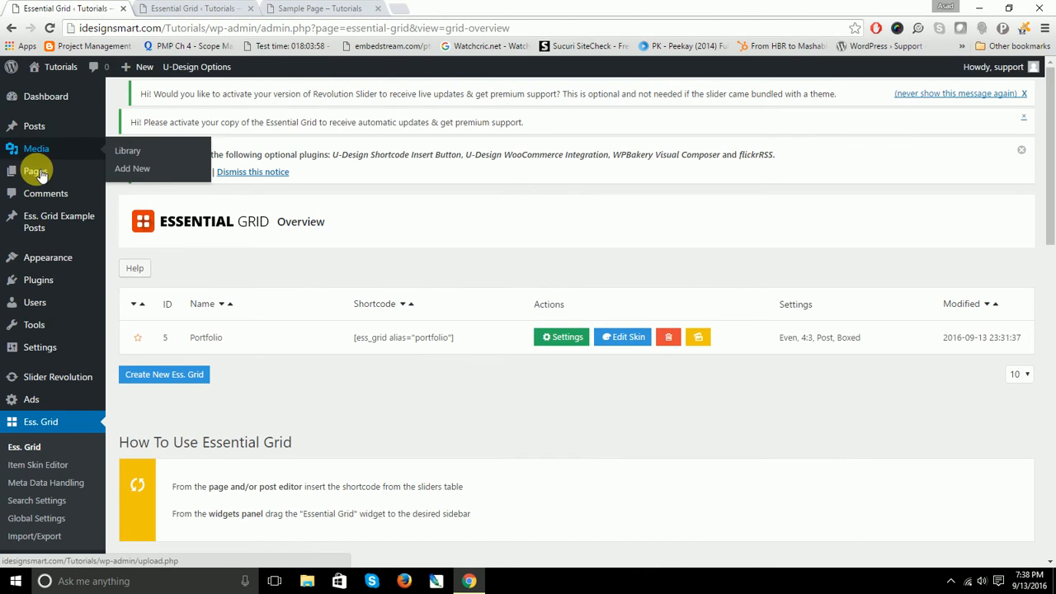
click(31, 132)
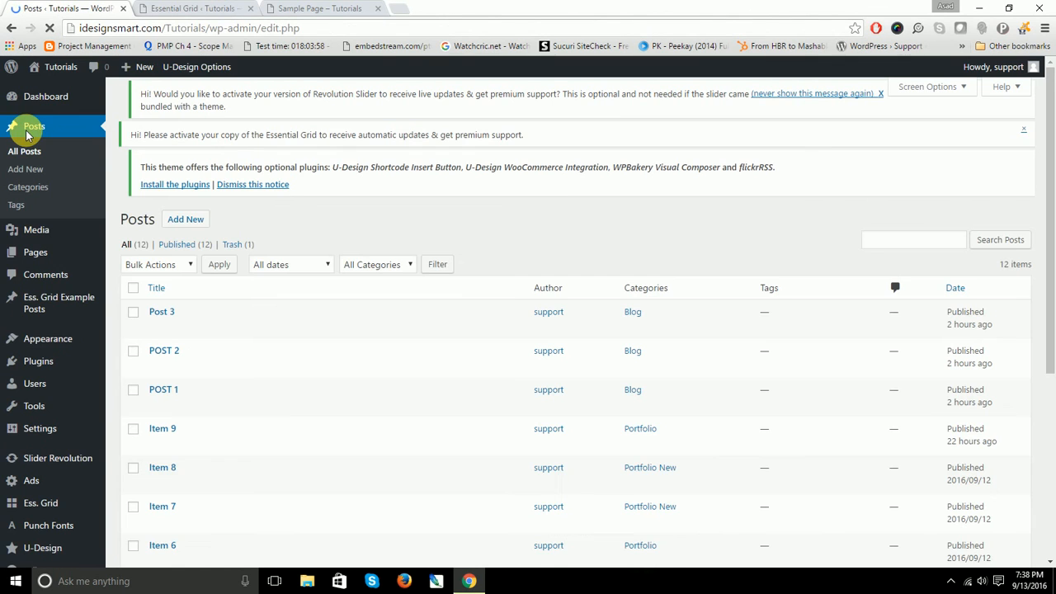
click(161, 322)
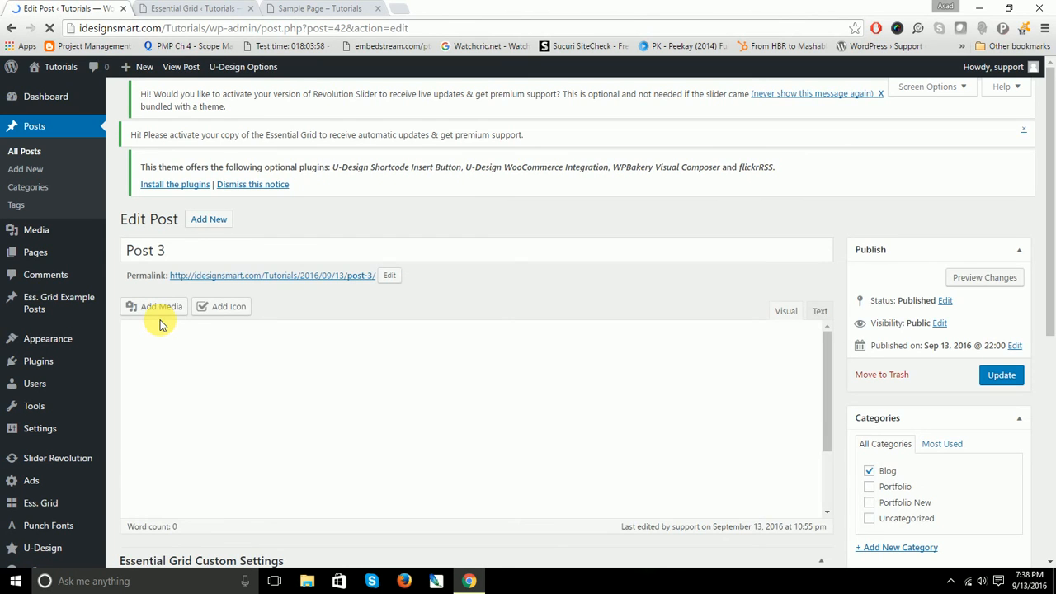
scroll(161, 324, down, 4)
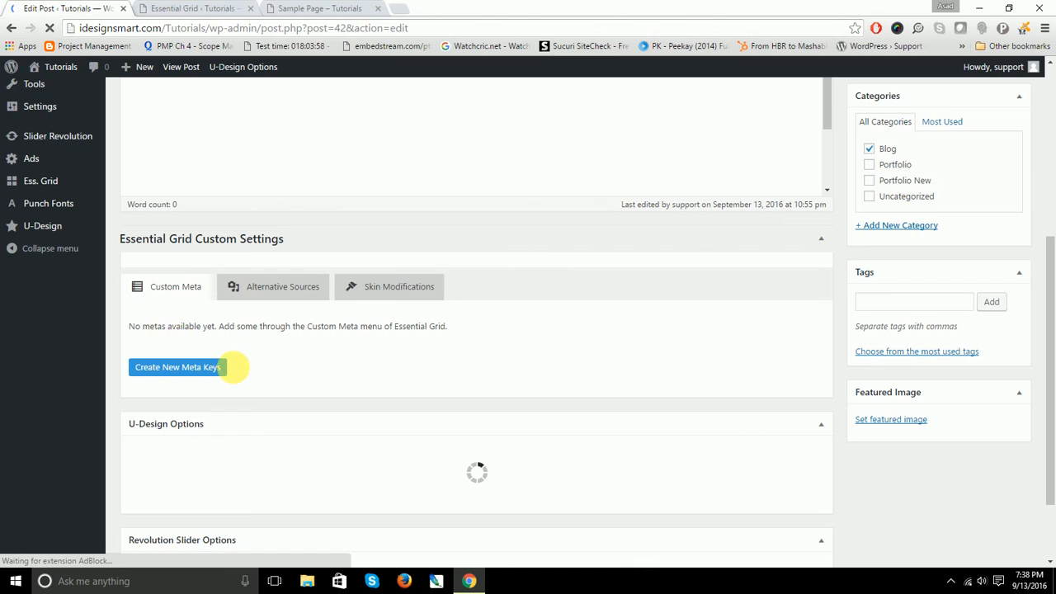
scroll(235, 359, up, 4)
scroll(232, 338, down, 5)
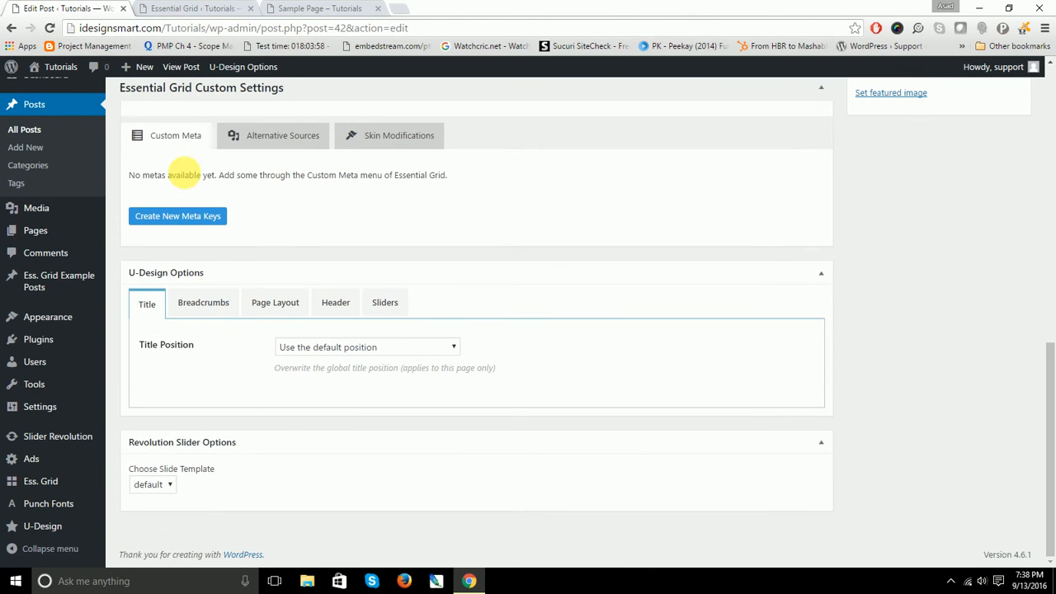
click(270, 137)
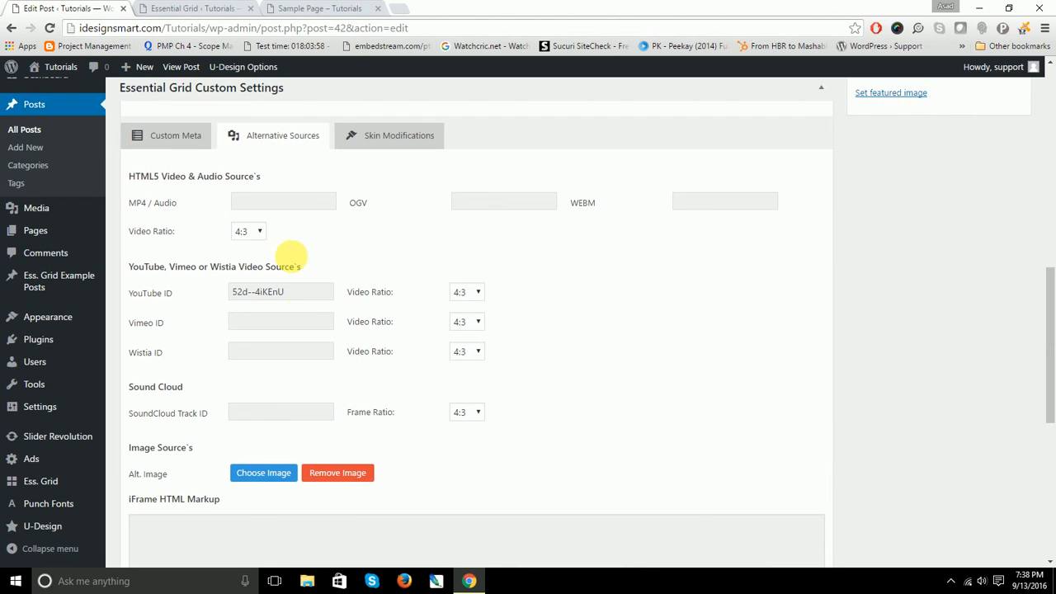
Examine the YouTube ID among Post 3's alternative sources and the rest of its edit page.
drag(302, 292, 216, 292)
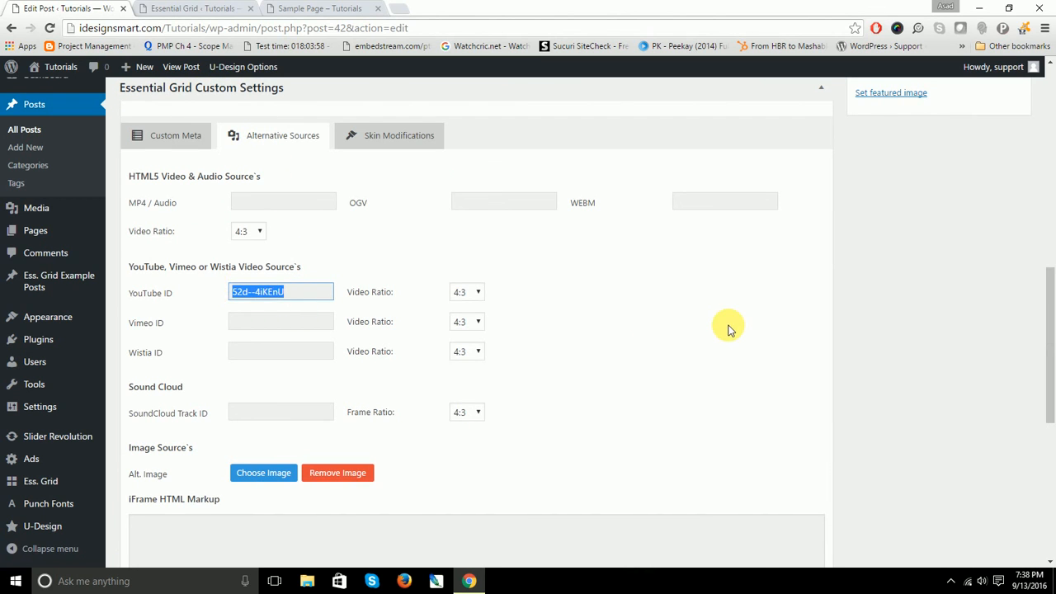
scroll(728, 330, up, 3)
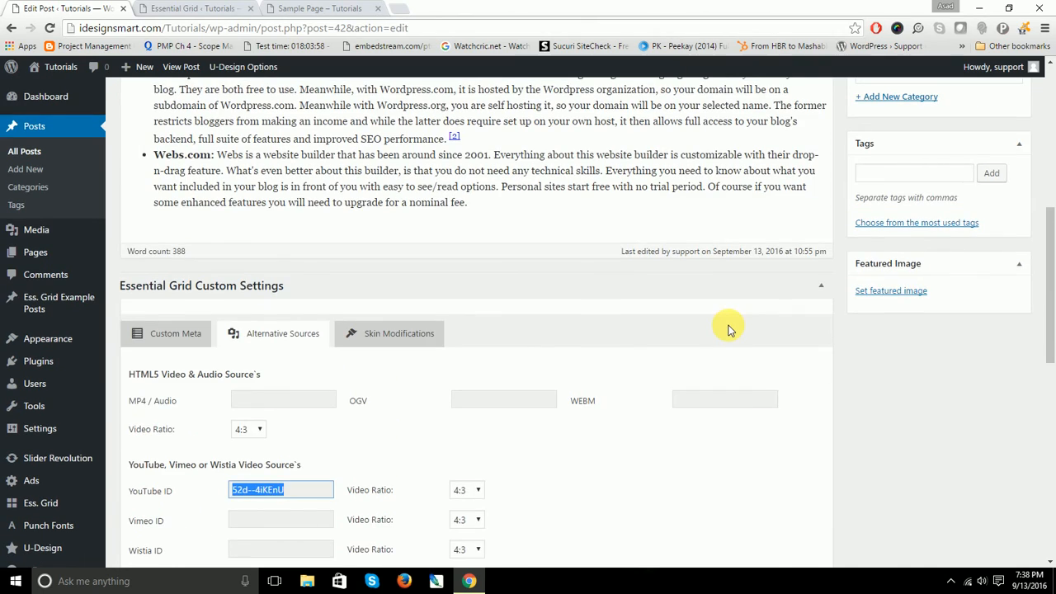
scroll(728, 330, up, 3)
scroll(727, 330, down, 3)
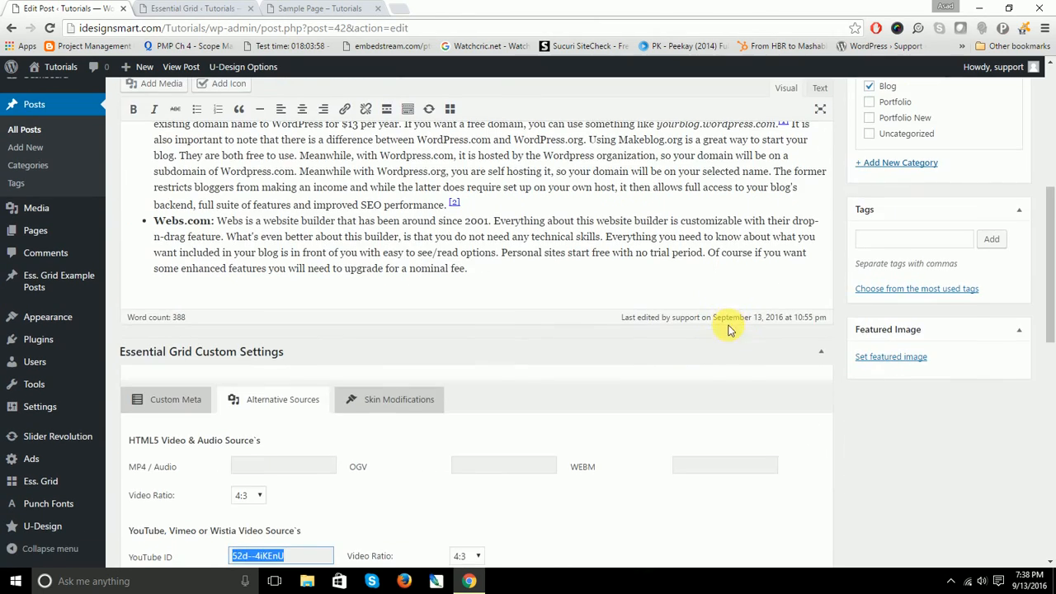
scroll(443, 446, down, 1)
scroll(524, 367, up, 3)
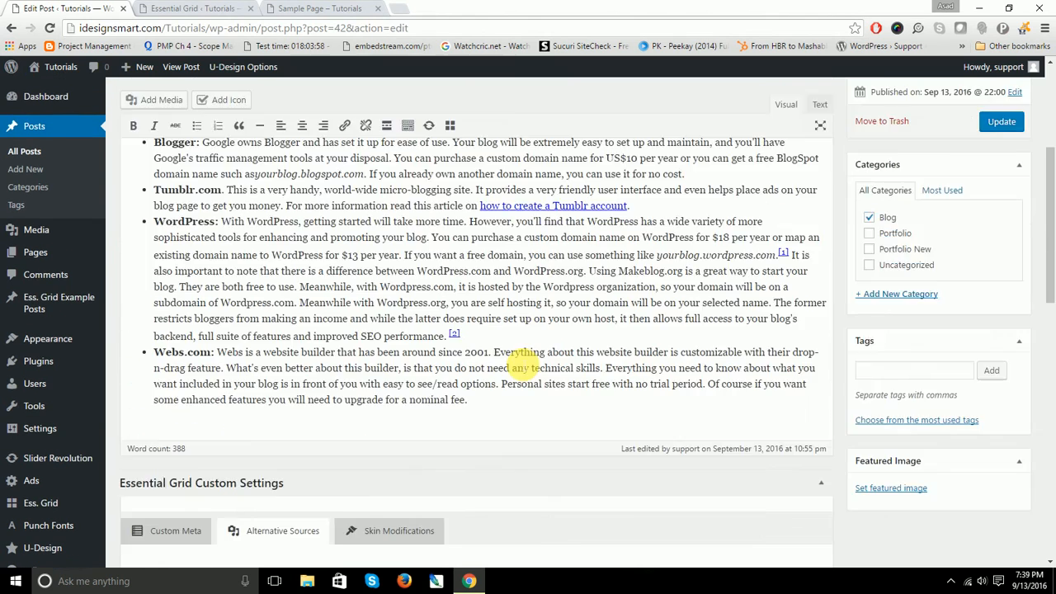
scroll(525, 367, up, 4)
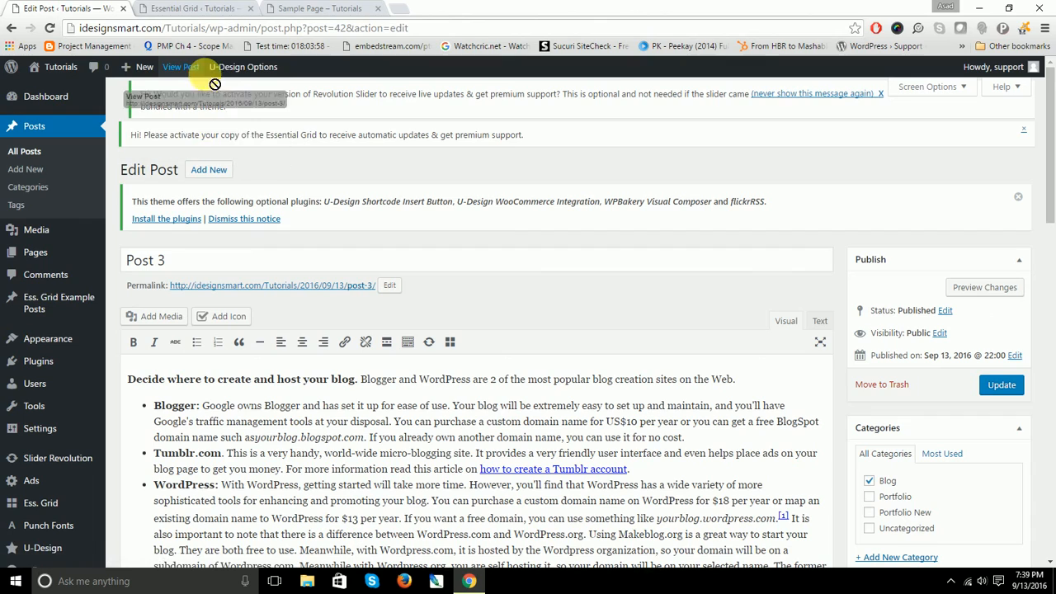
scroll(499, 206, down, 4)
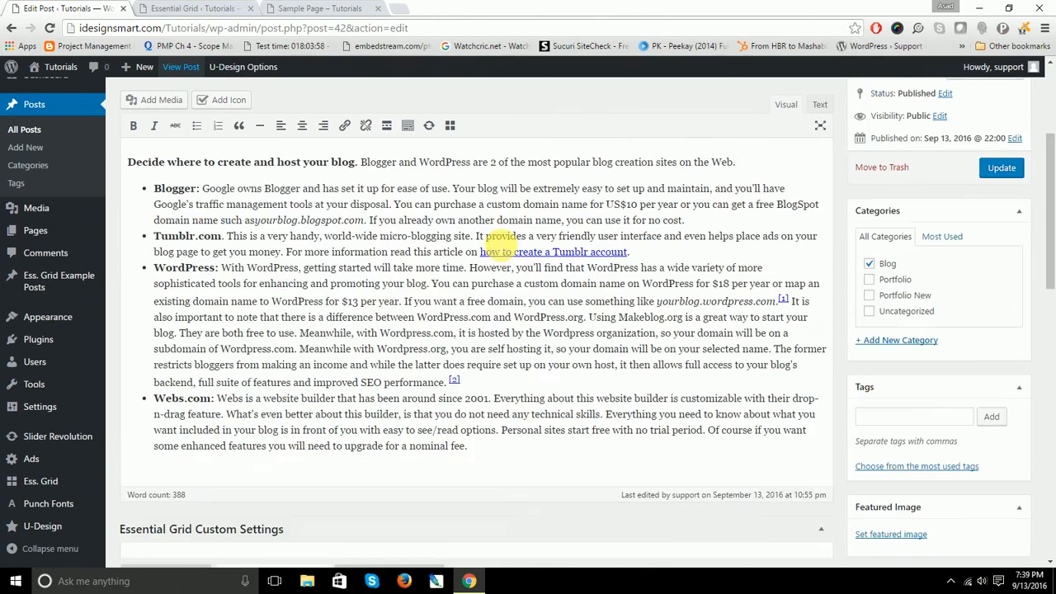
scroll(495, 177, up, 4)
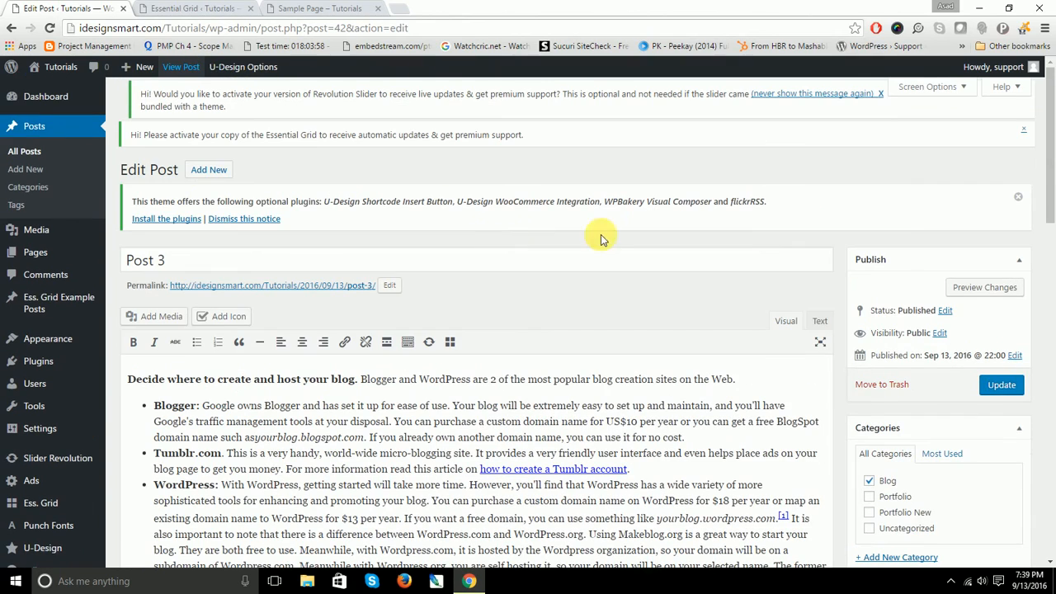
Hide the Essential Grid Custom Settings box through Post 3's Screen Options and show it again.
click(944, 86)
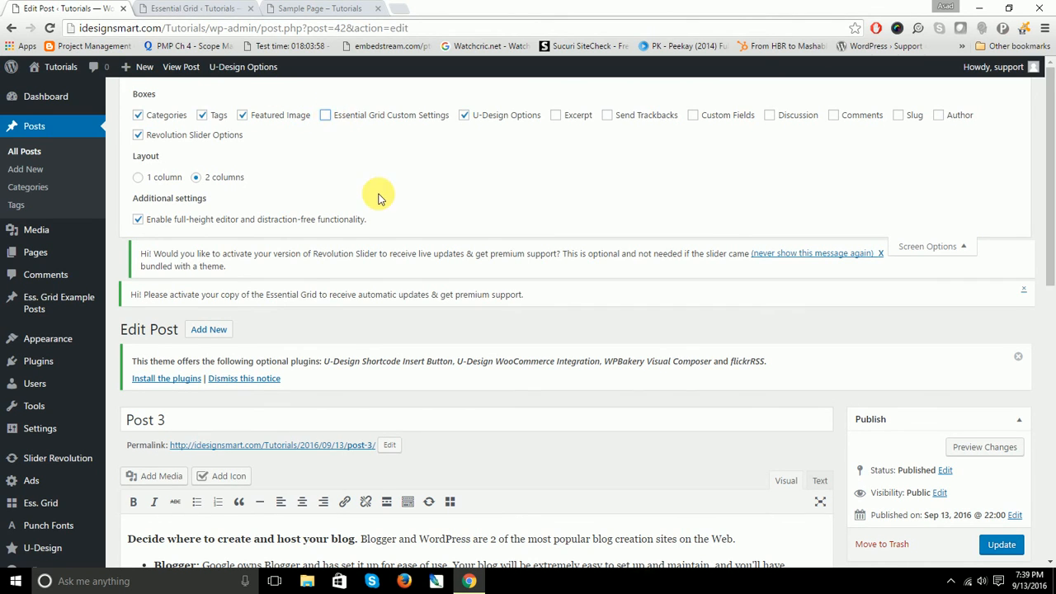
scroll(377, 178, down, 10)
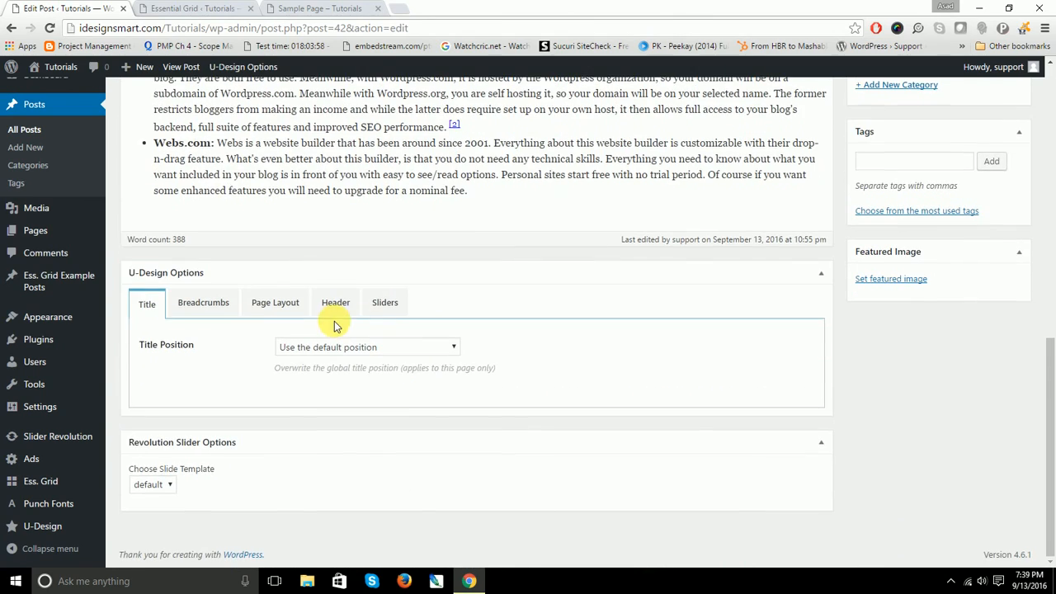
scroll(322, 322, up, 10)
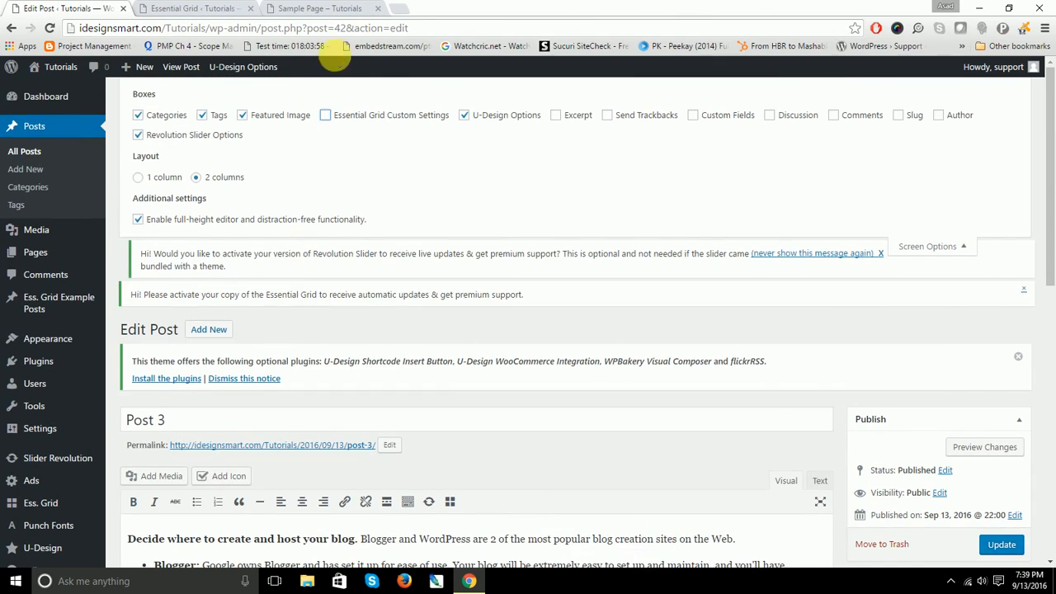
click(325, 115)
scroll(385, 216, down, 10)
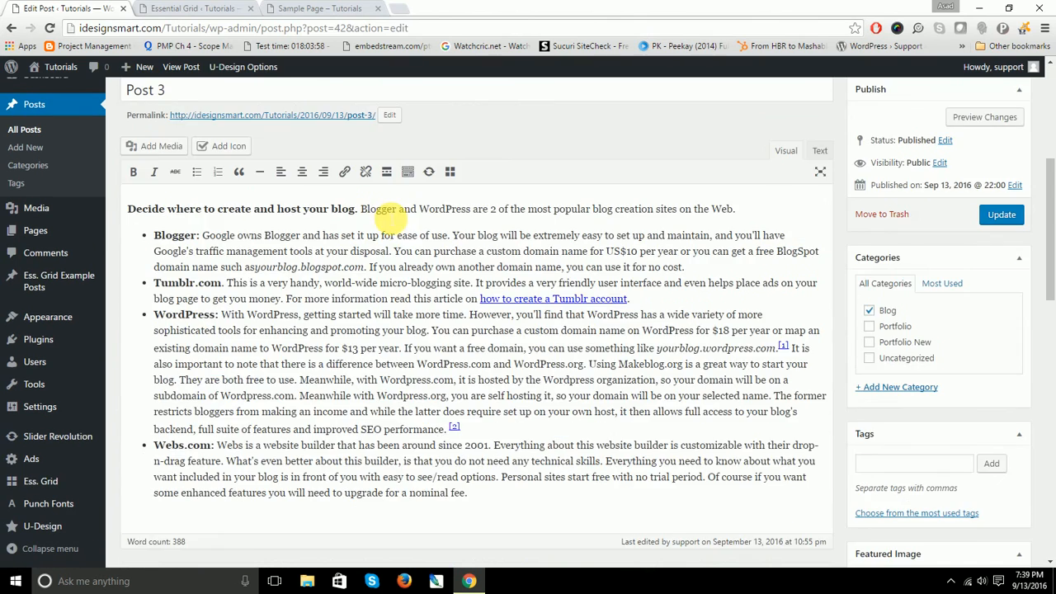
scroll(233, 356, down, 3)
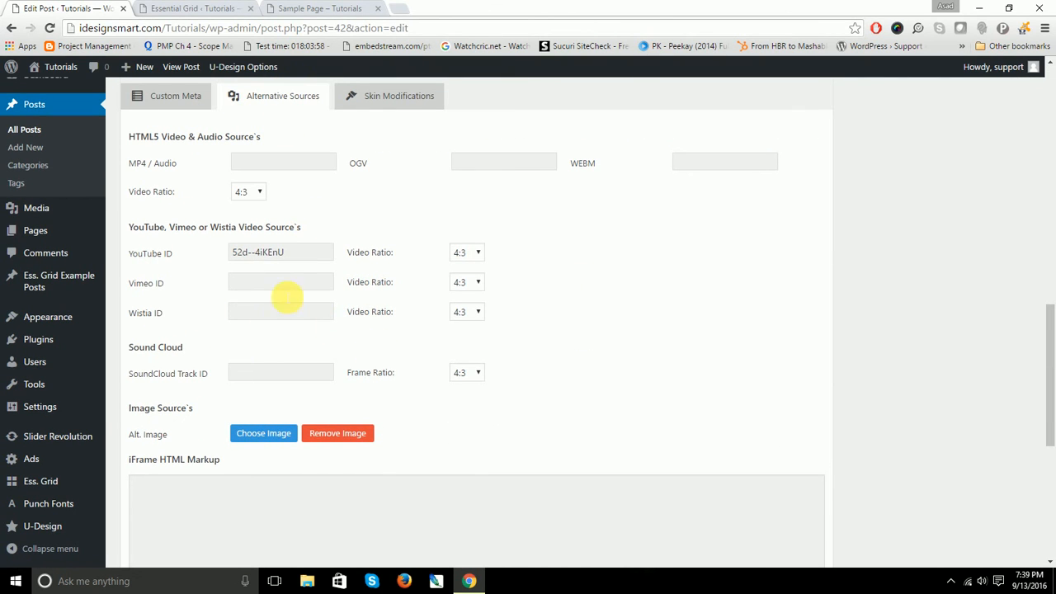
Review the Vimeo ID field and categories of Post 3, and check the Essential Grid overview.
click(255, 286)
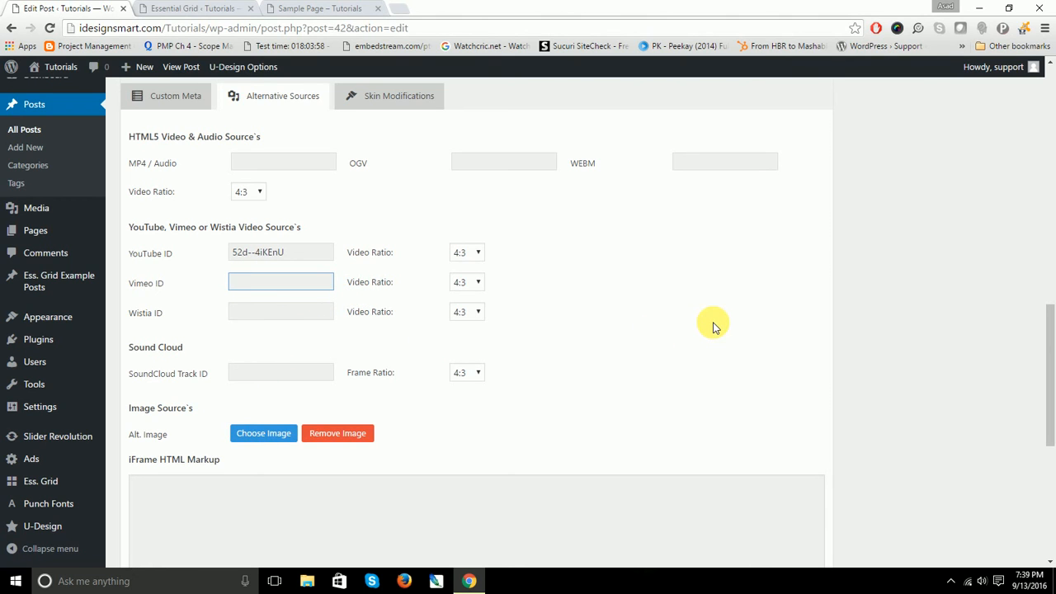
scroll(714, 326, up, 4)
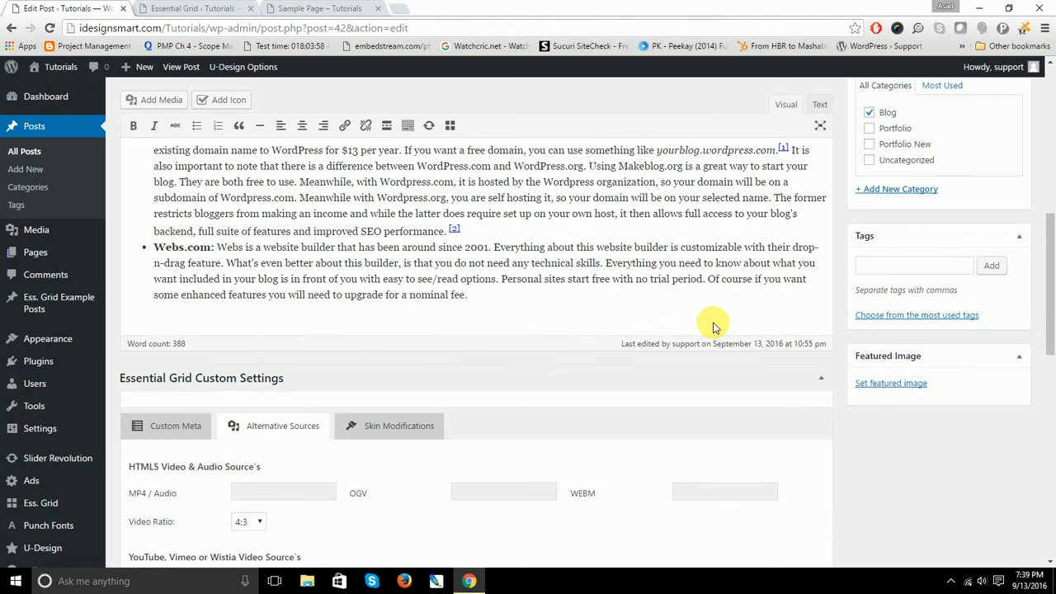
scroll(714, 326, up, 4)
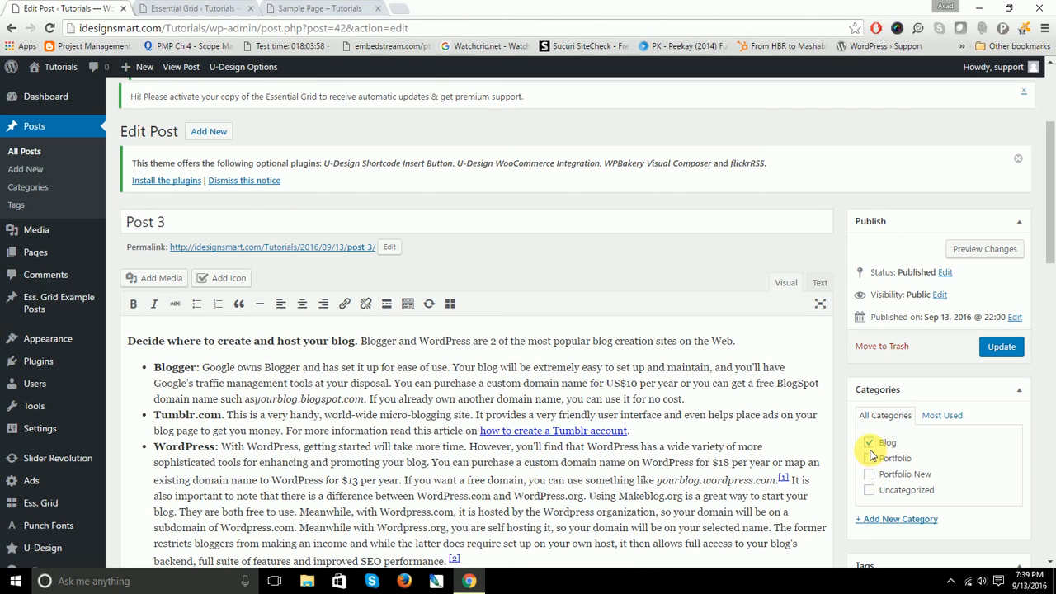
scroll(881, 445, down, 4)
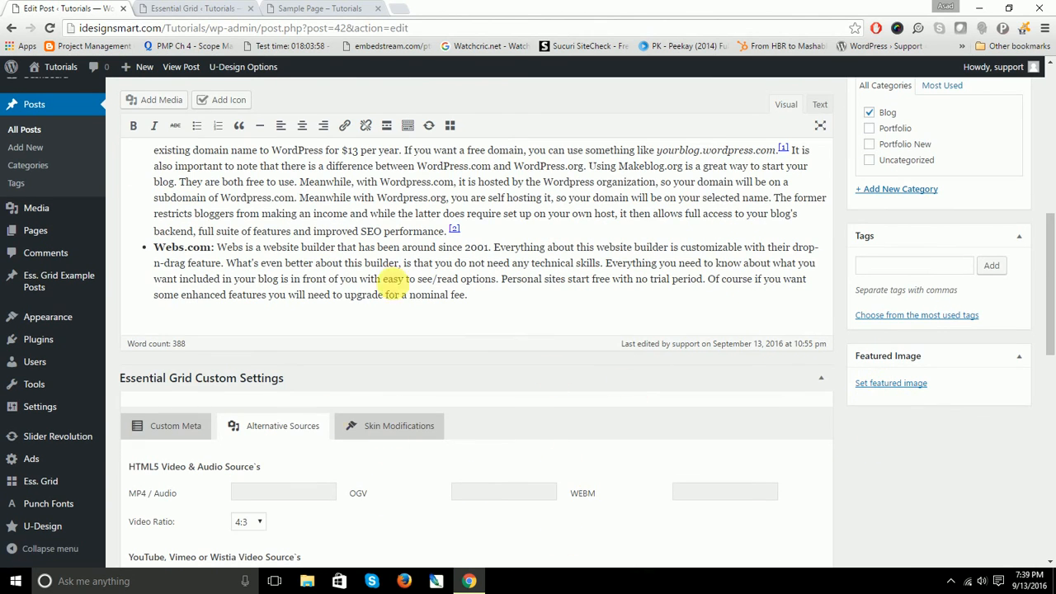
scroll(501, 220, up, 1)
scroll(501, 220, up, 4)
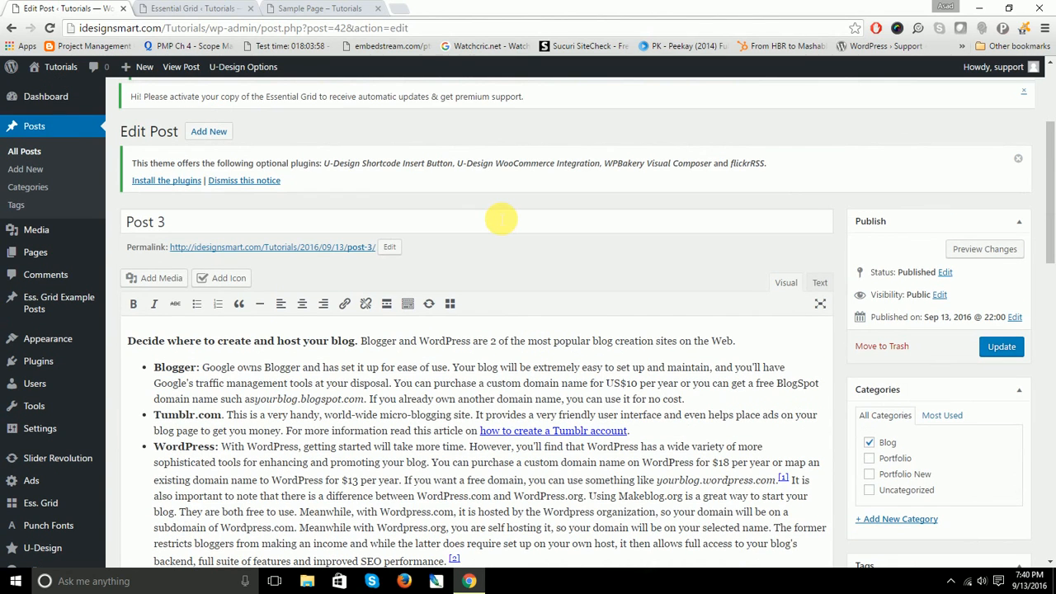
click(188, 7)
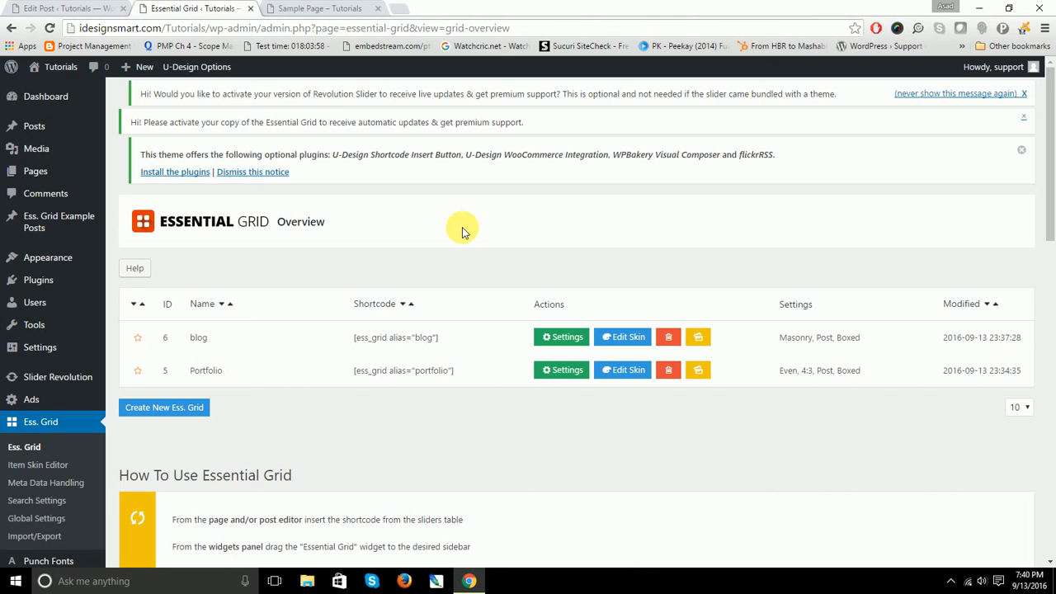
click(95, 7)
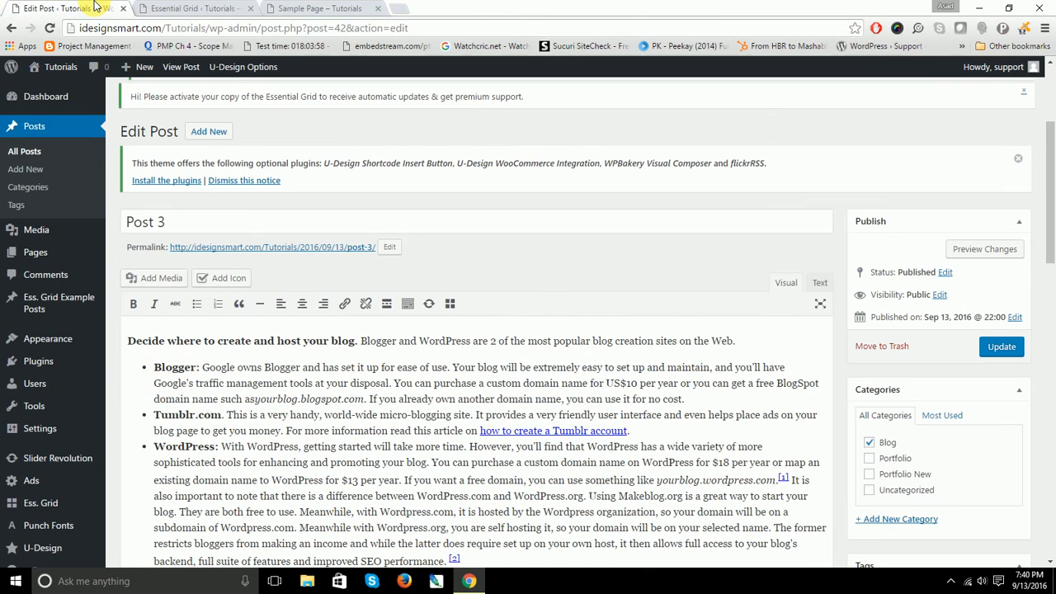
Highlight the body text and title of Post 3 to review the post's content.
scroll(388, 413, down, 2)
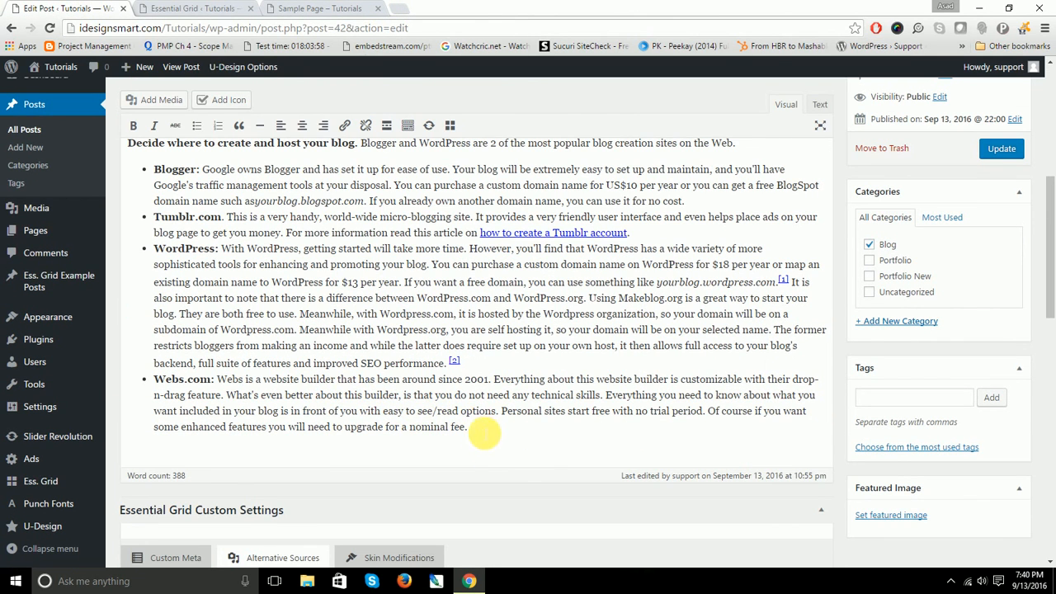
drag(484, 435, 123, 416)
scroll(314, 338, up, 3)
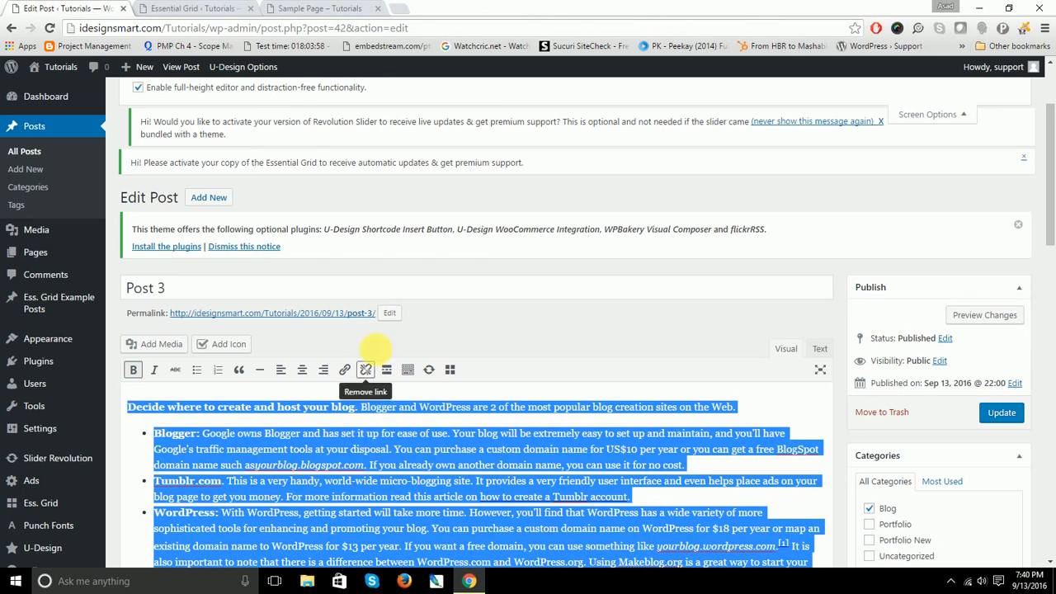
drag(175, 288, 114, 290)
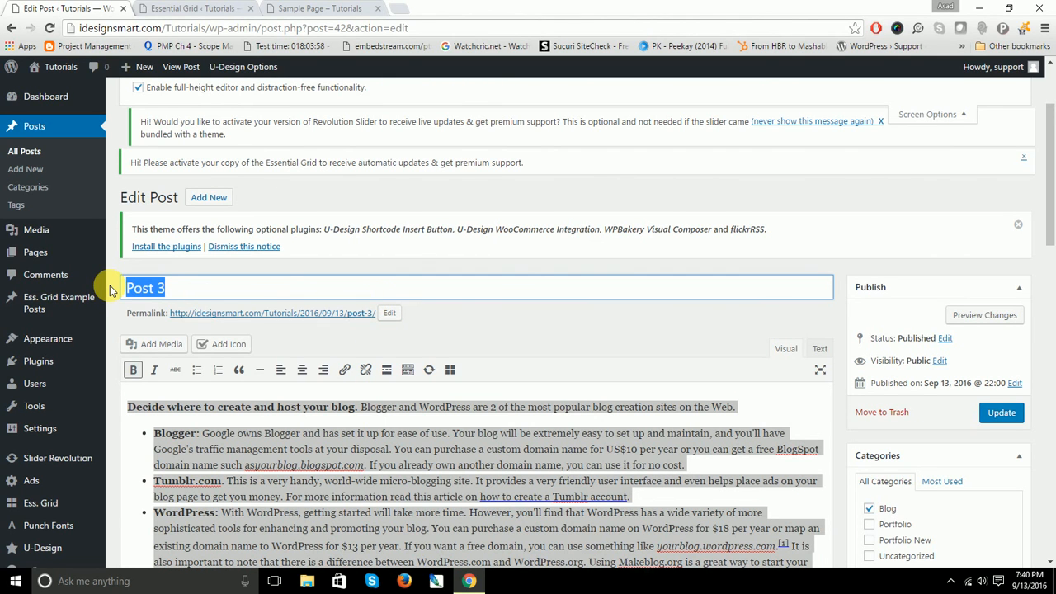
scroll(110, 285, down, 3)
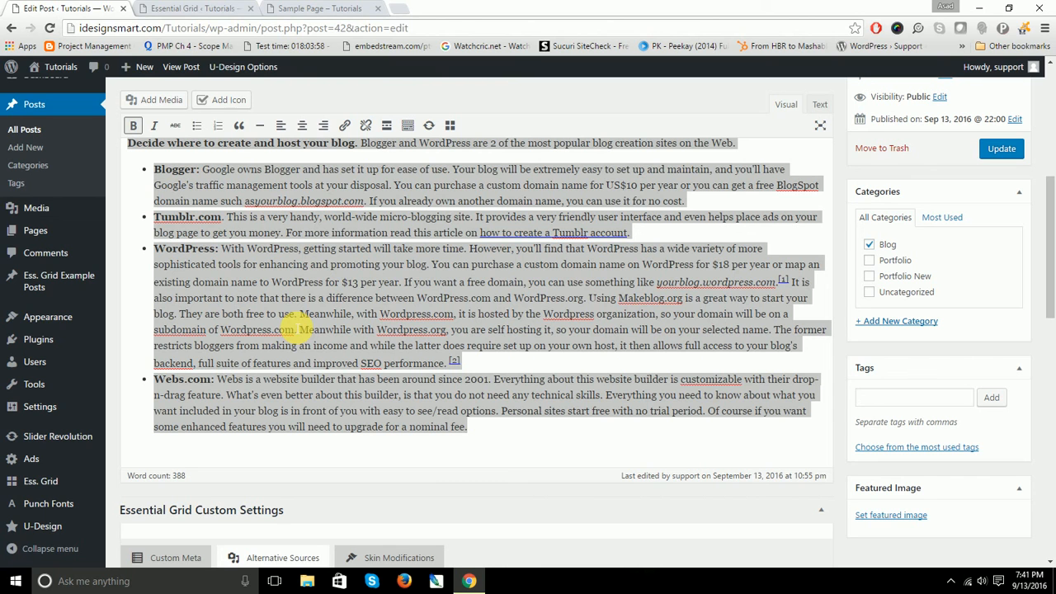
scroll(295, 329, up, 2)
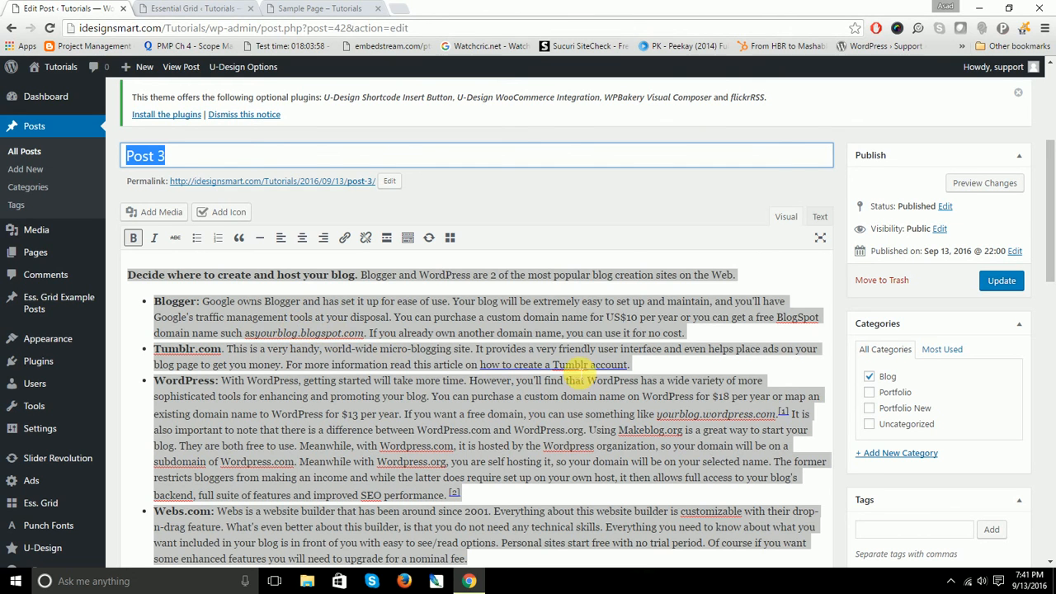
key(Tab)
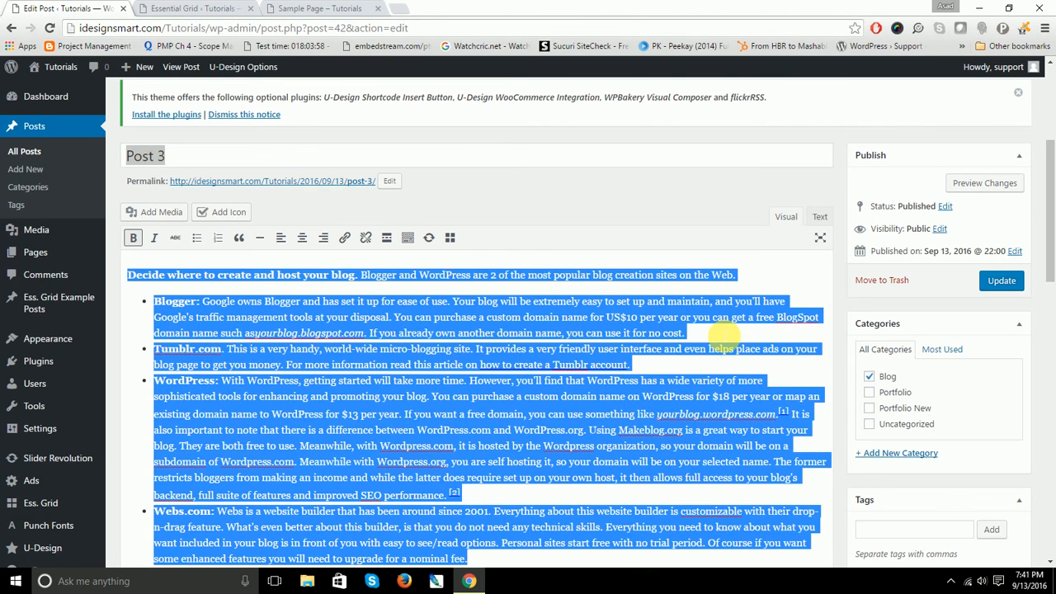
click(720, 334)
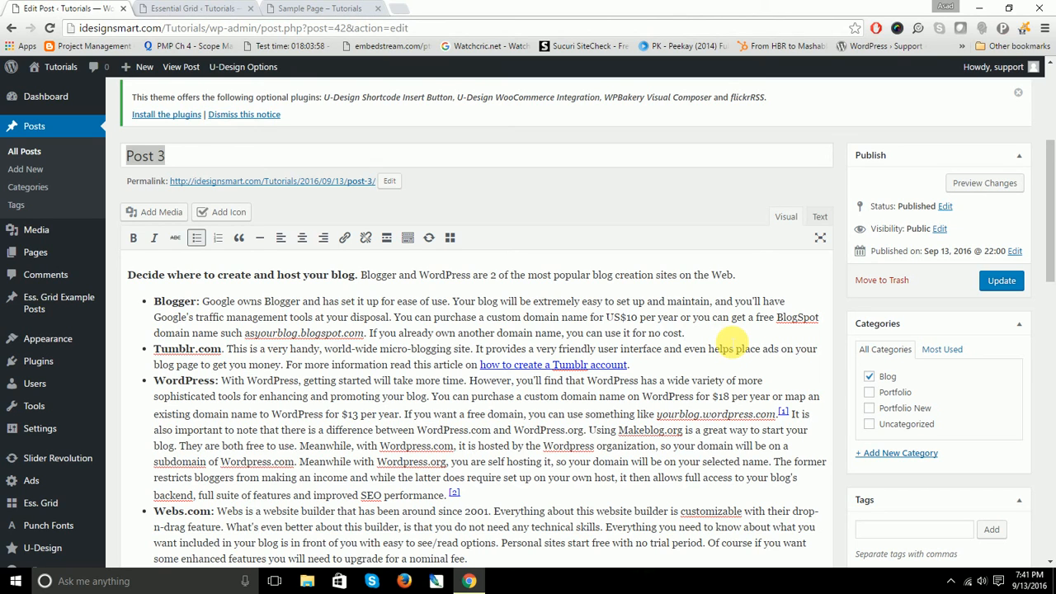
key(F10)
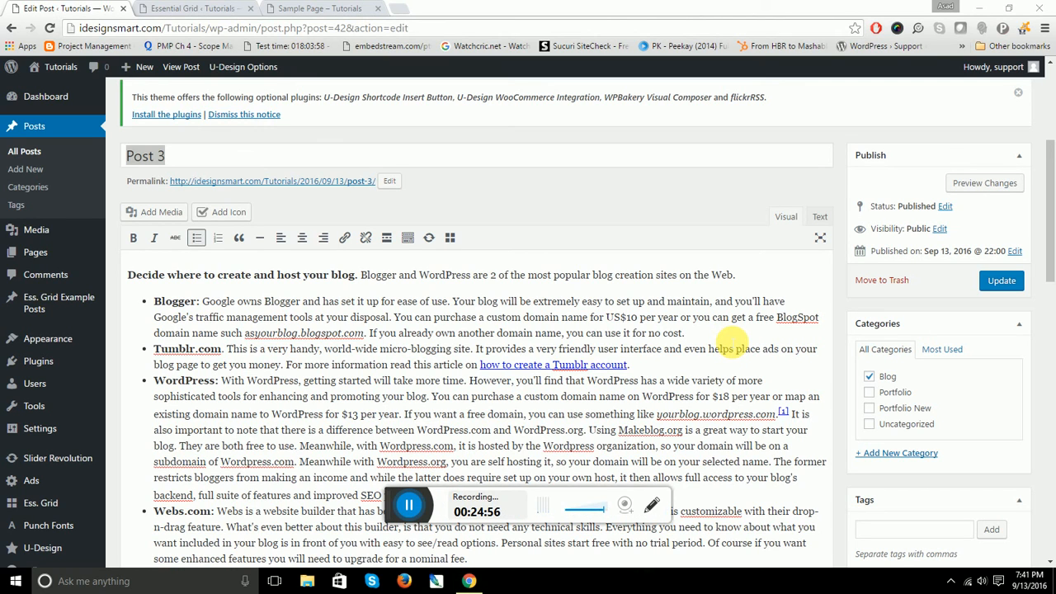